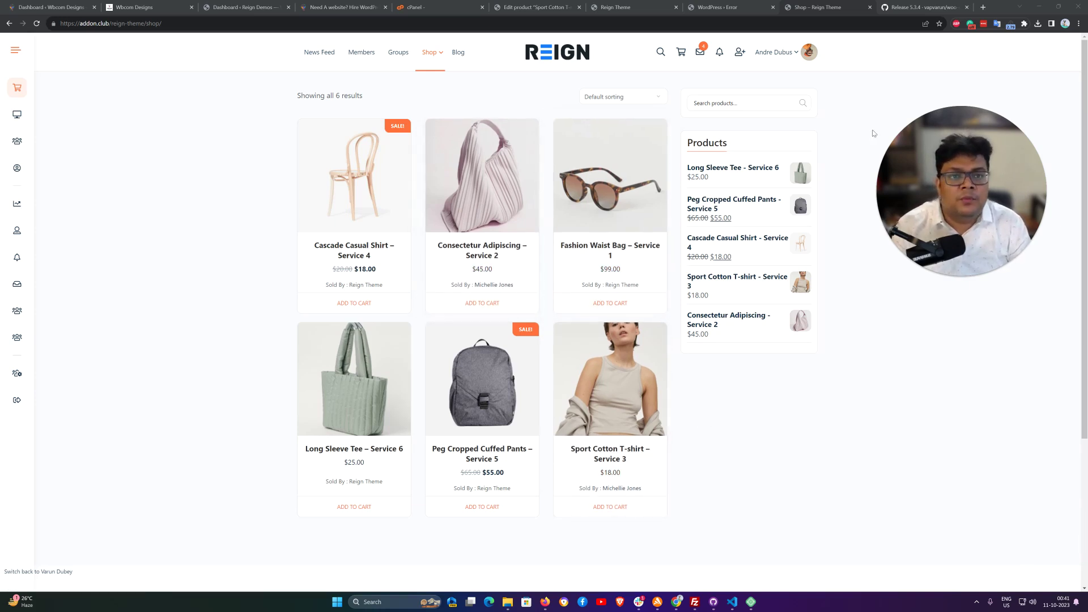
Open the 'Fashion Waist Bag – Service 1' product page from the Shop listing
left_click(613, 246)
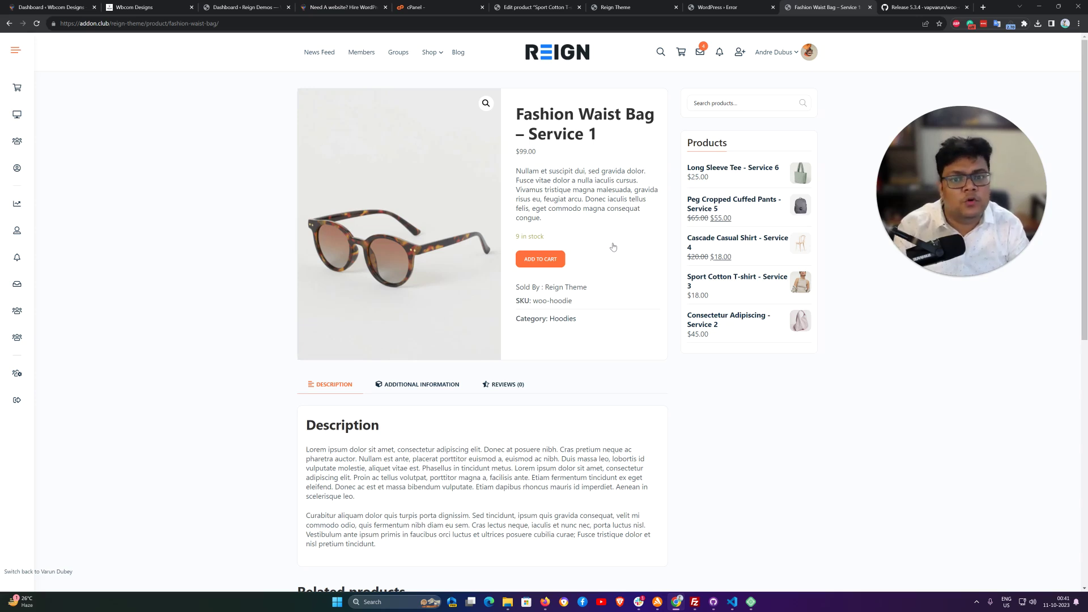
Add 'Fashion Waist Bag – Service 1' to the cart and place the $99.00 order at checkout
left_click(556, 259)
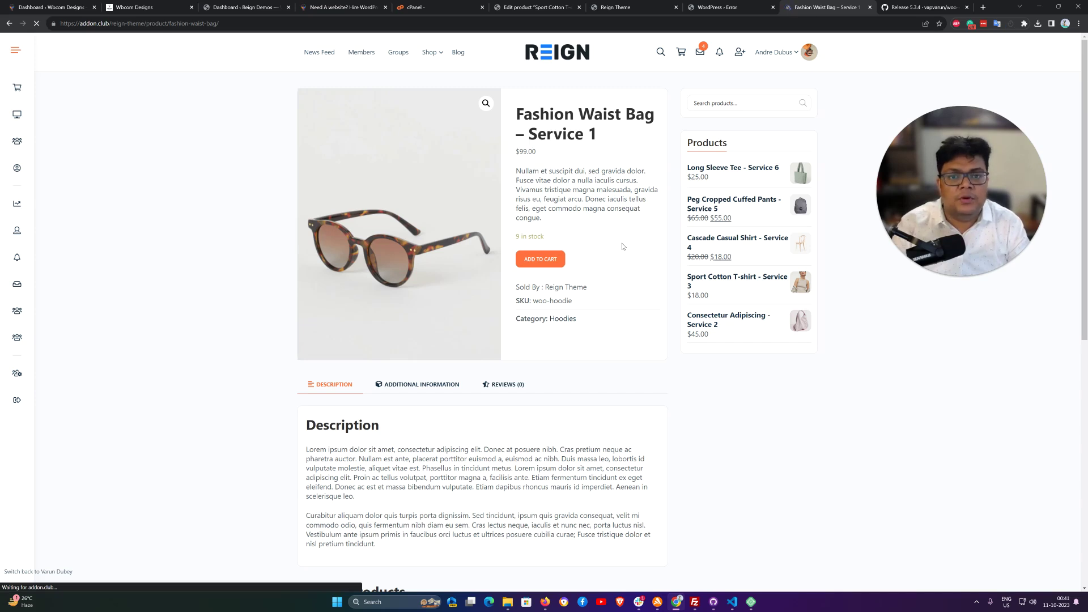
left_click(641, 106)
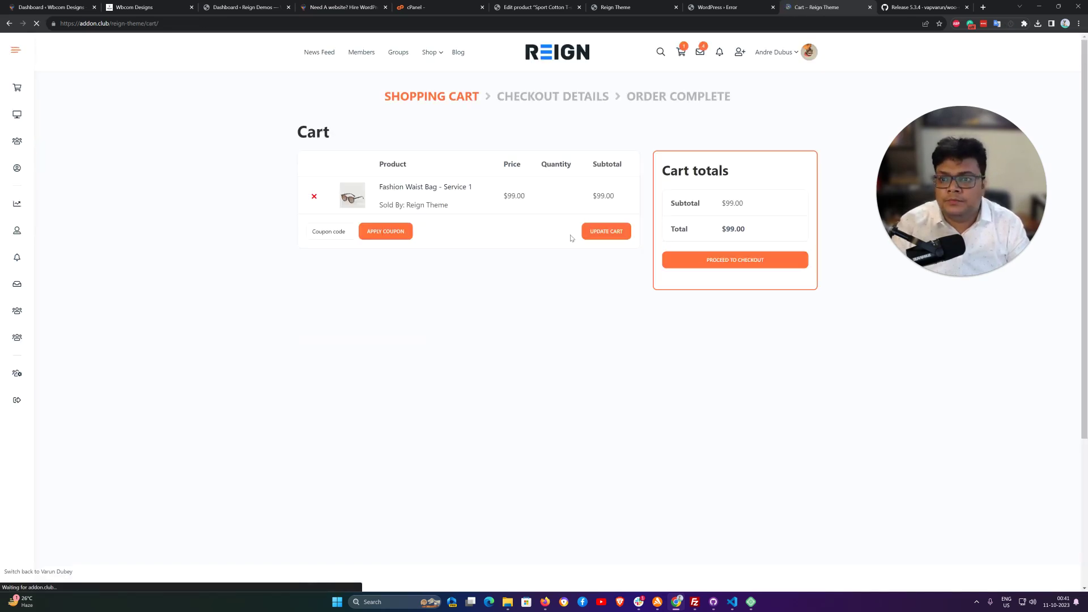
left_click(713, 264)
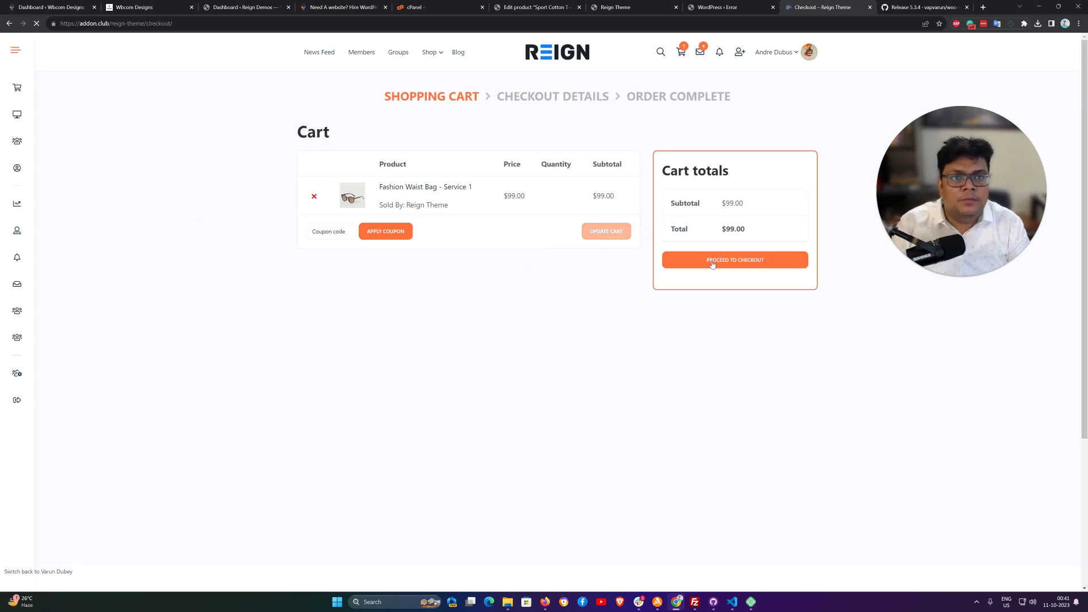
scroll(736, 439, "down", 3)
scroll(396, 203, "up", 2)
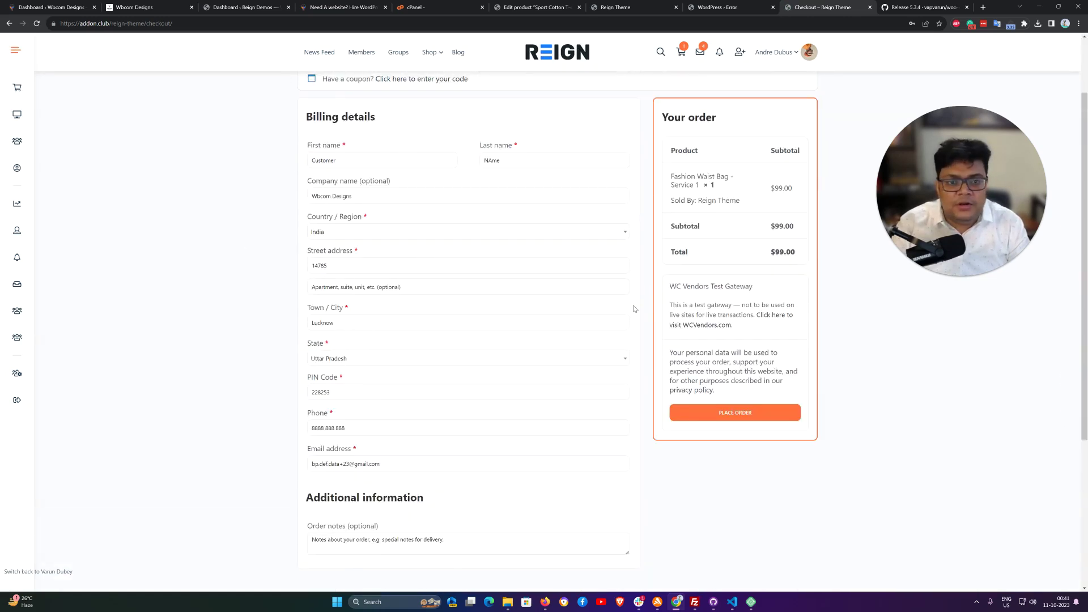
left_click(703, 425)
scroll(671, 381, "up", 1)
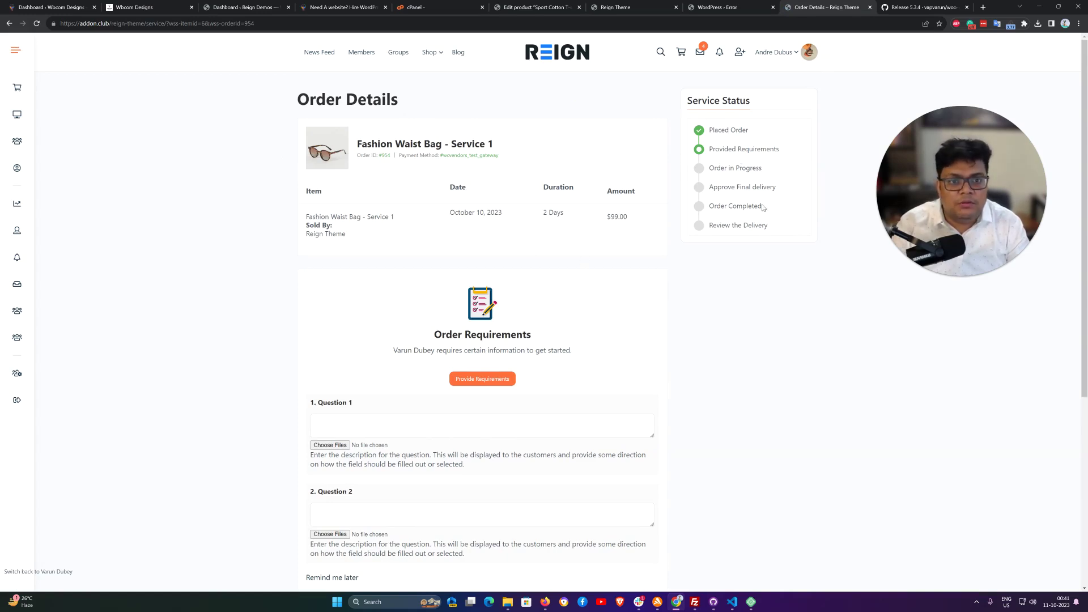
Scroll the new order's details page down to the two empty Order Requirements questions
scroll(762, 210, "down", 2)
scroll(453, 175, "up", 2)
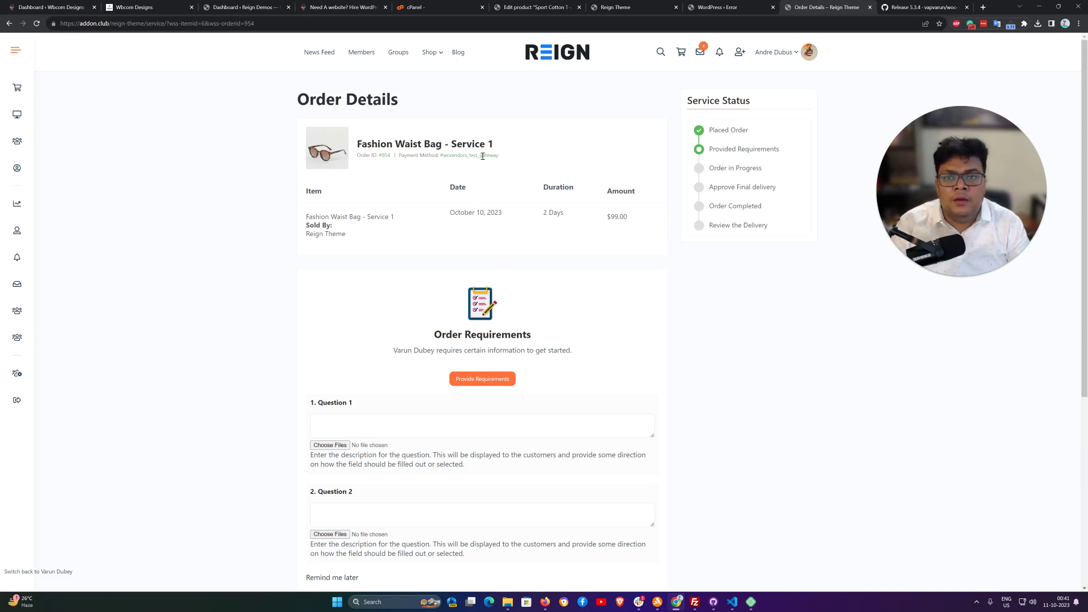
scroll(538, 165, "down", 2)
scroll(524, 173, "up", 2)
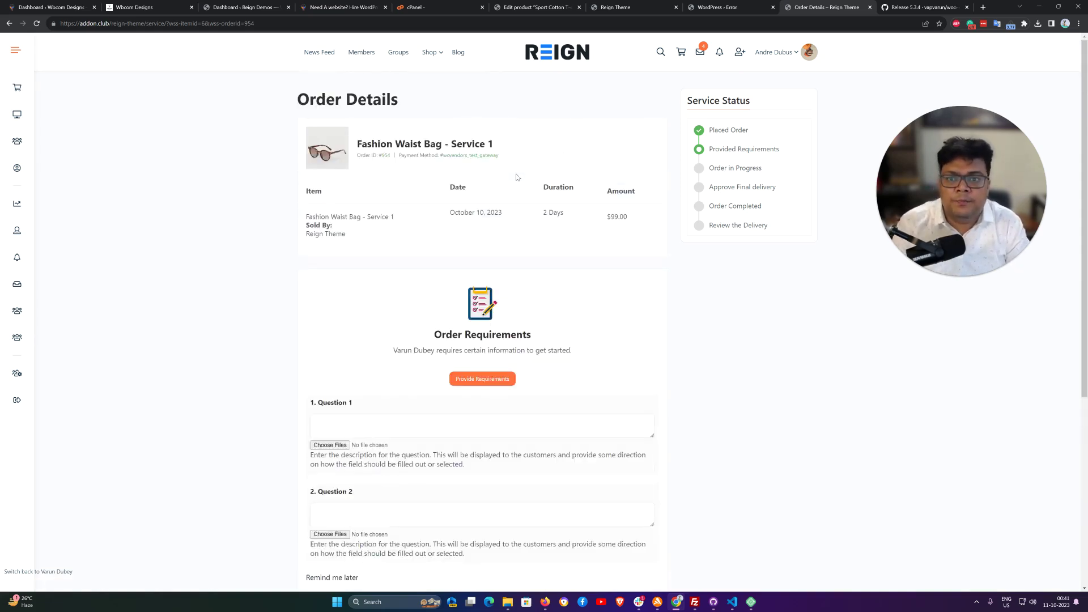
scroll(517, 177, "down", 3)
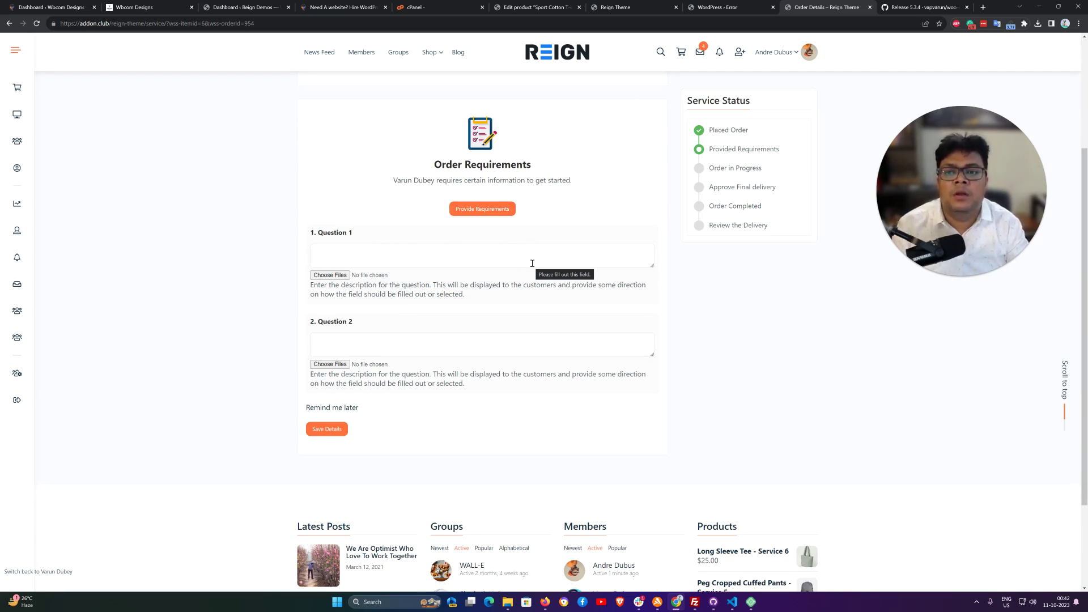
Answer Question 1 with 'Details 1' and copy the same answer into Question 2
left_click(484, 263)
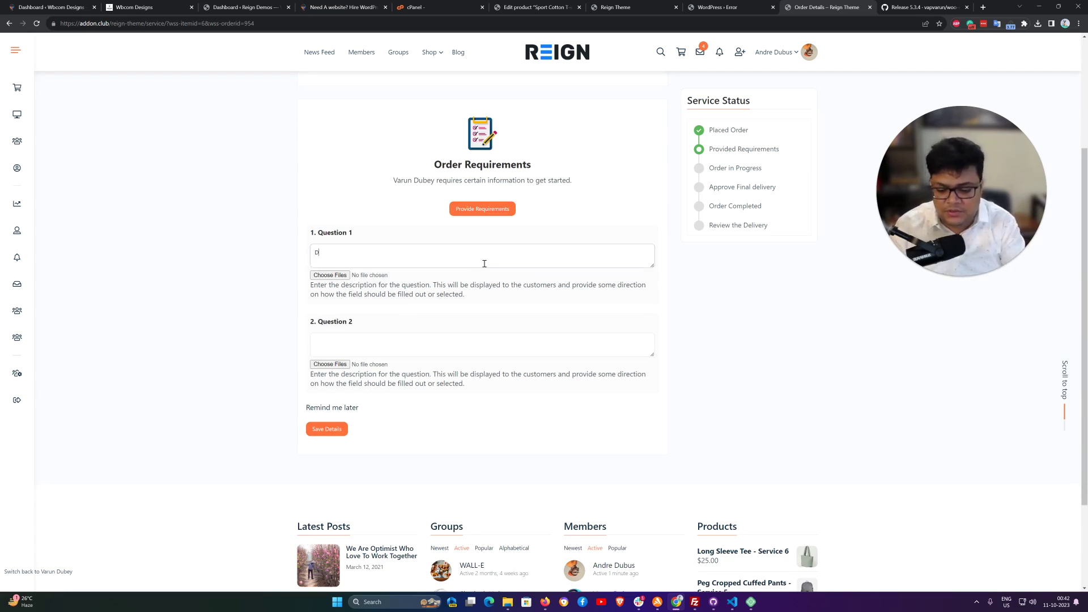
type("Details 1")
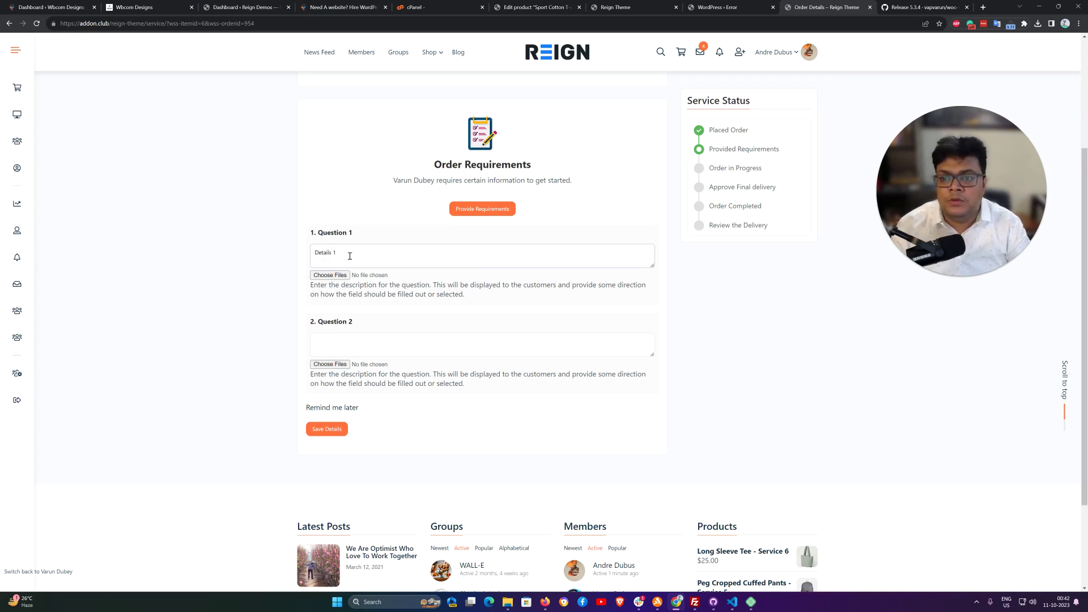
left_click_drag(484, 263, 308, 255)
key("ctrl+c")
left_click(348, 340)
key("ctrl+v")
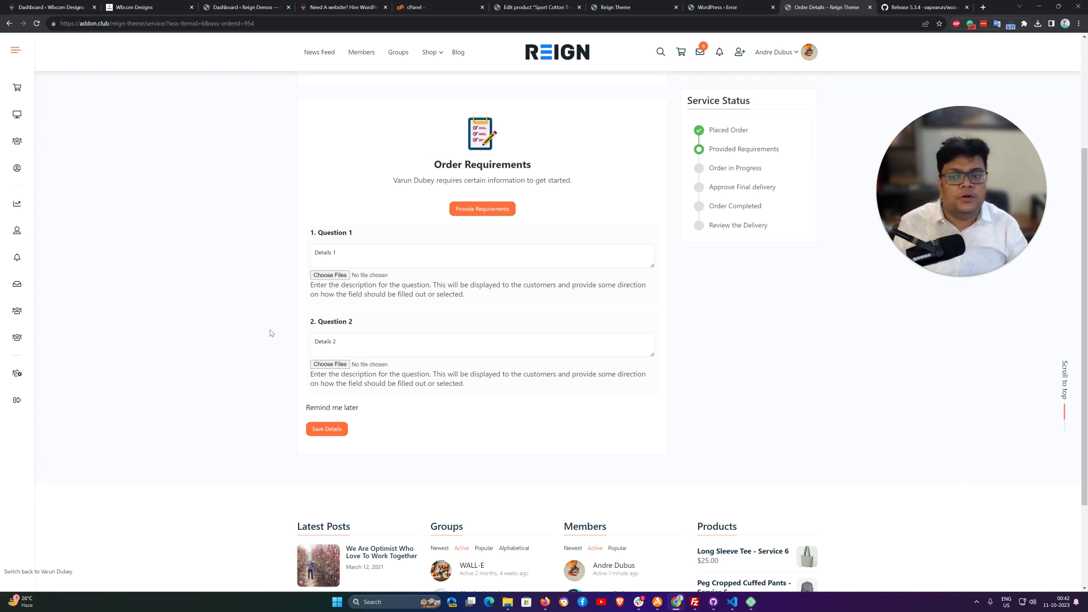
Save the requirement details to start the order
scroll(457, 266, "up", 3)
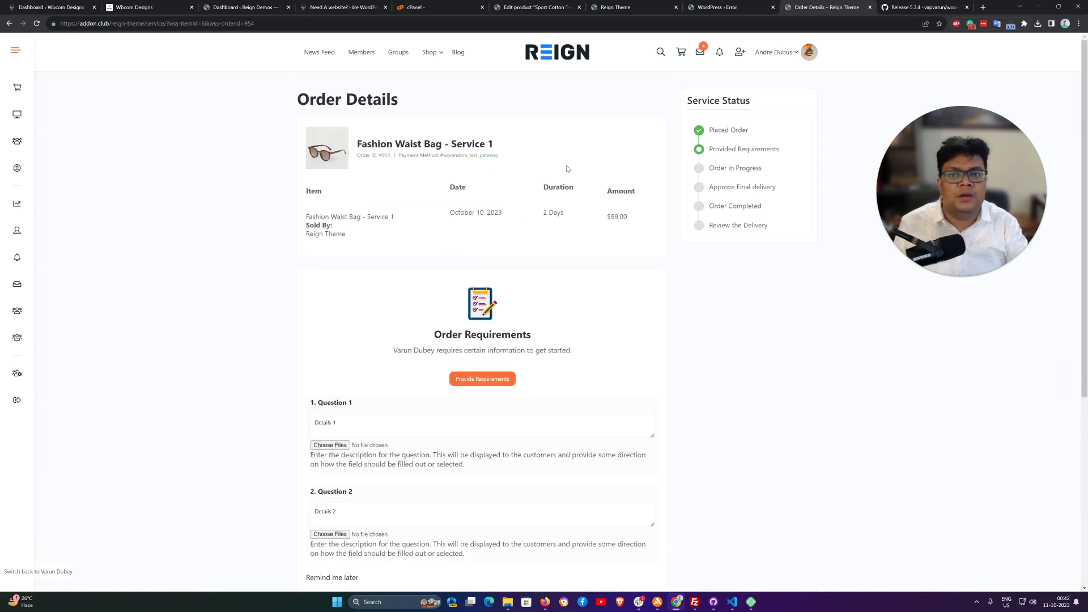
scroll(493, 164, "down", 5)
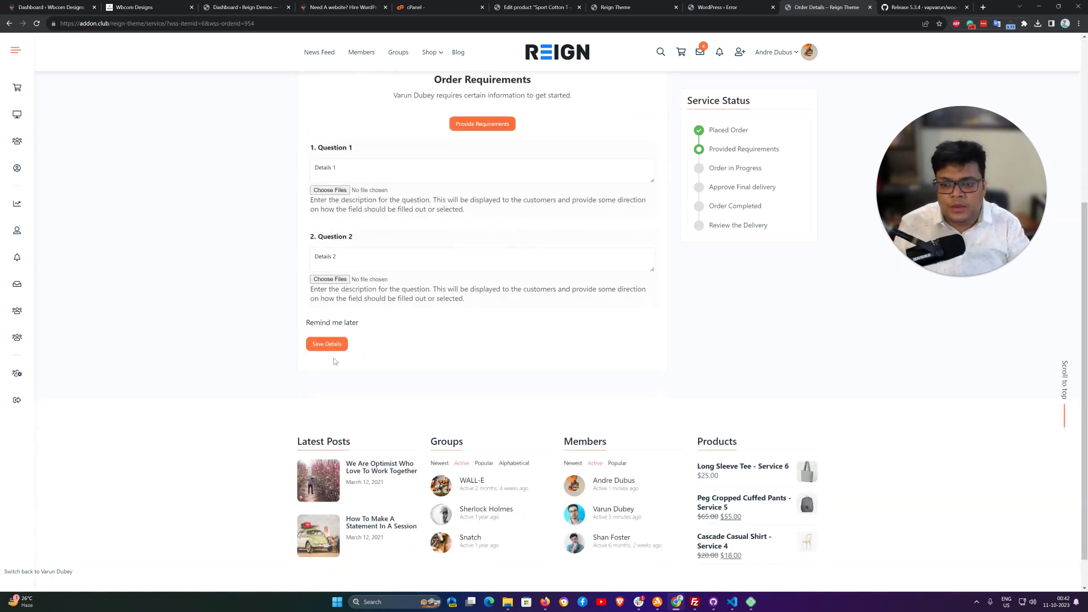
scroll(365, 377, "up", 2)
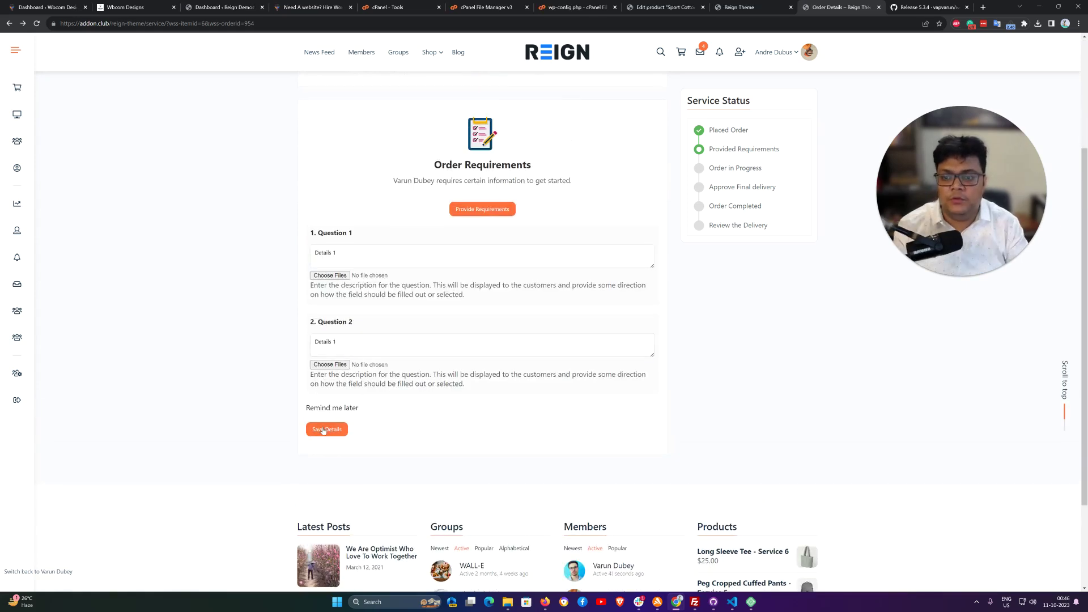
left_click(324, 429)
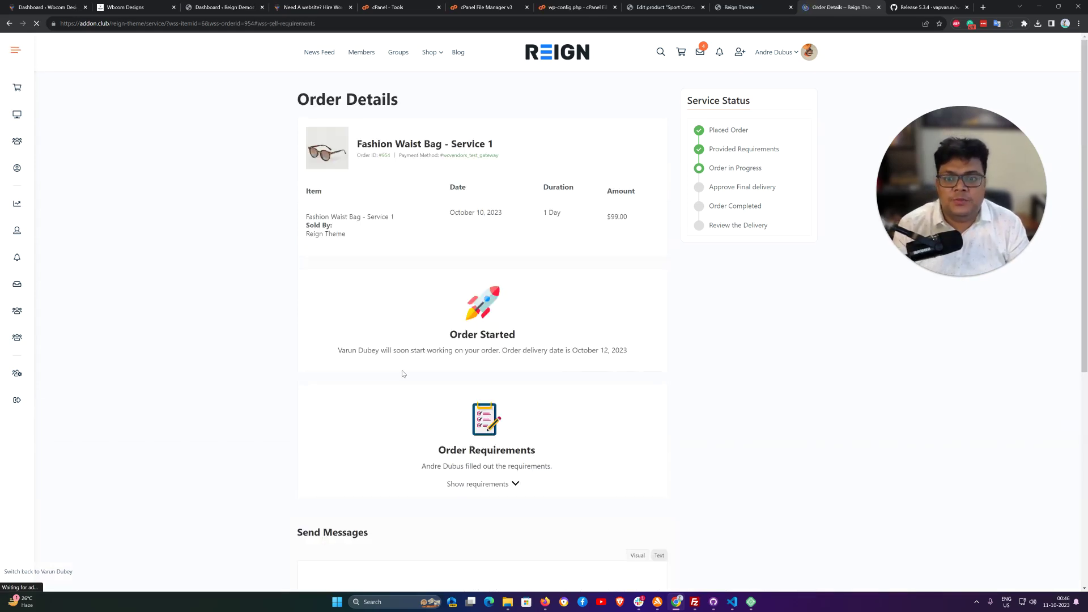
Expand the submitted requirement answers on the Order Details page
scroll(337, 314, "down", 3)
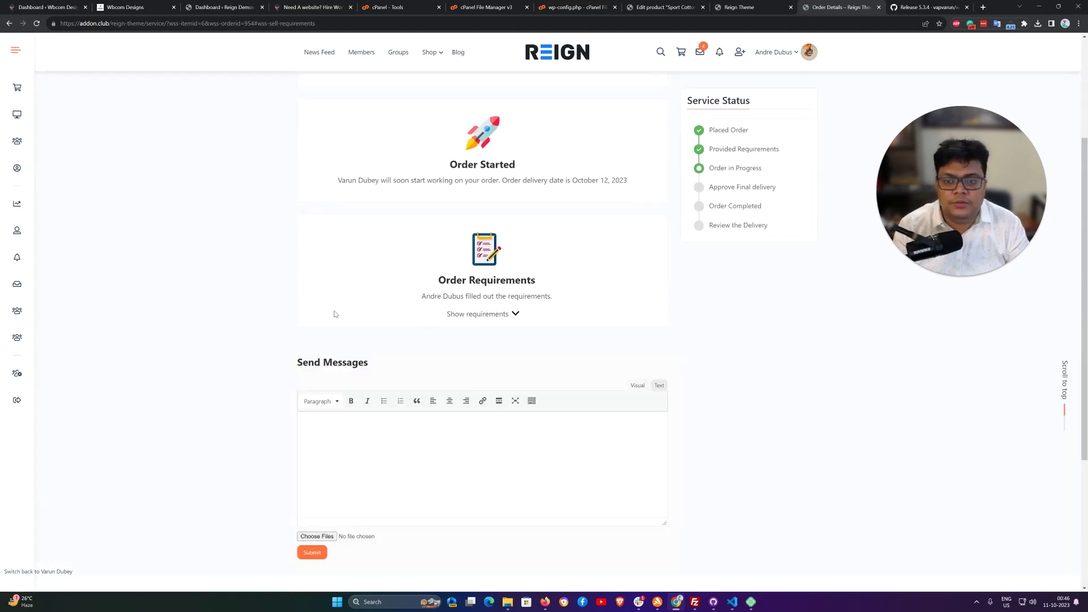
scroll(527, 176, "down", 3)
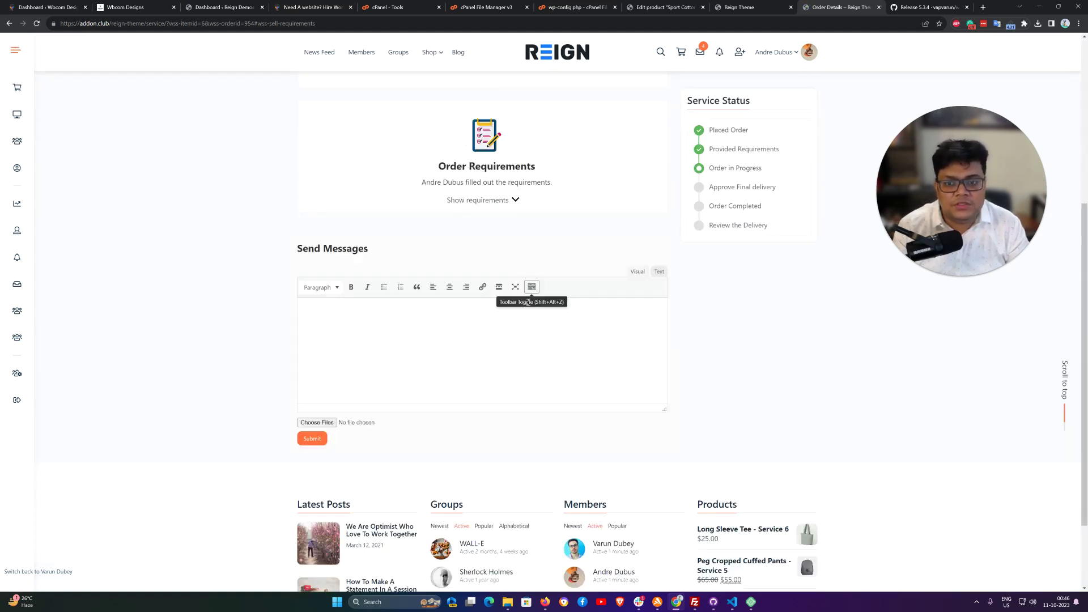
left_click(514, 145)
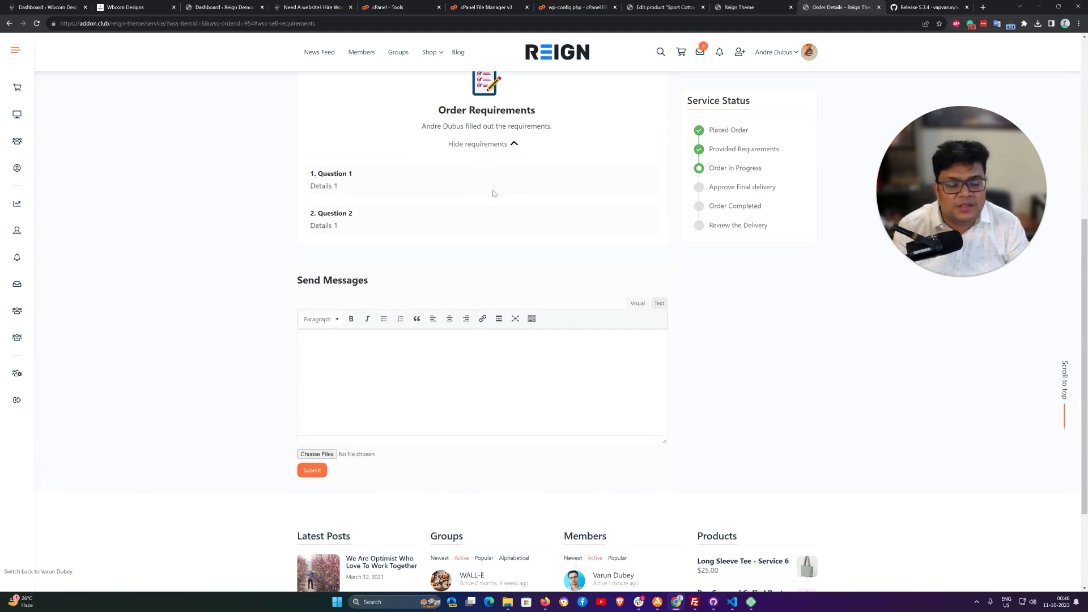
scroll(483, 204, "down", 3)
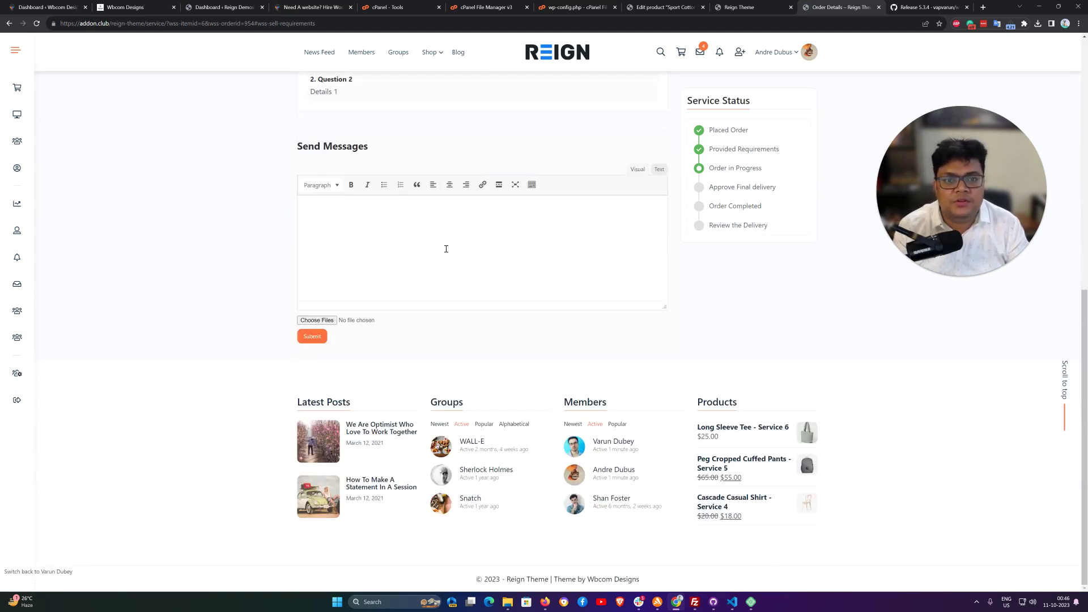
scroll(317, 221, "up", 3)
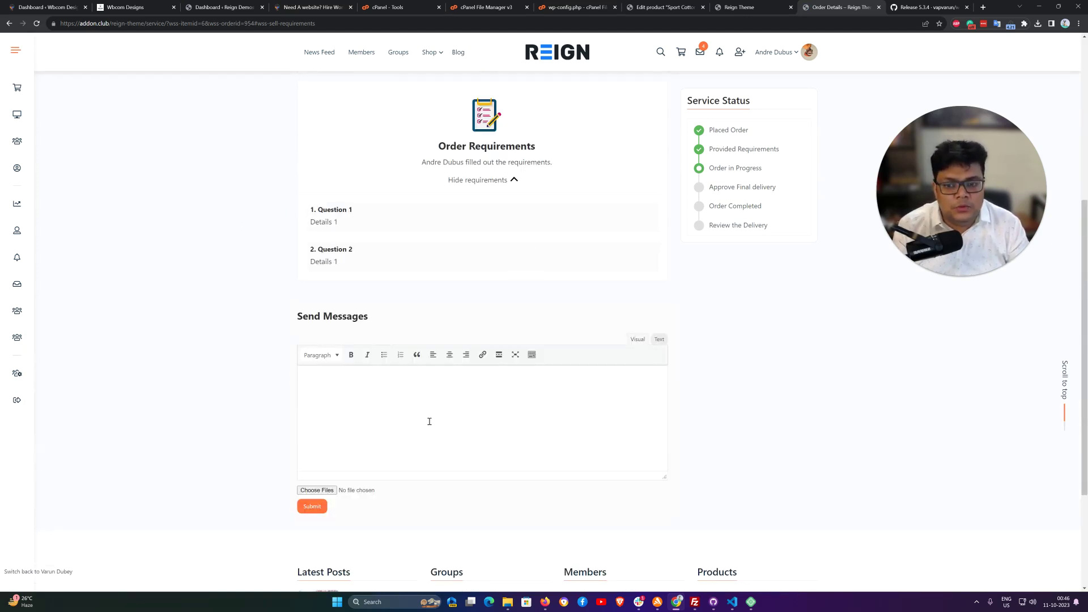
scroll(379, 306, "down", 3)
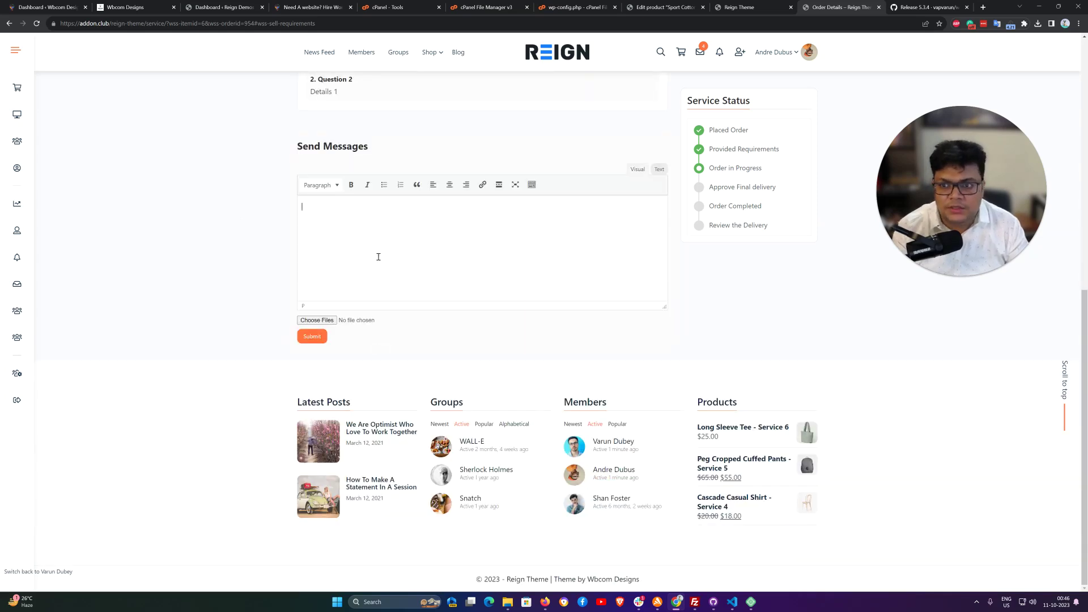
Send the Conversation message 'We have submitted the requirement, let me know if you need any additional details.'
type("We")
key("BackSpace")
type("have subm")
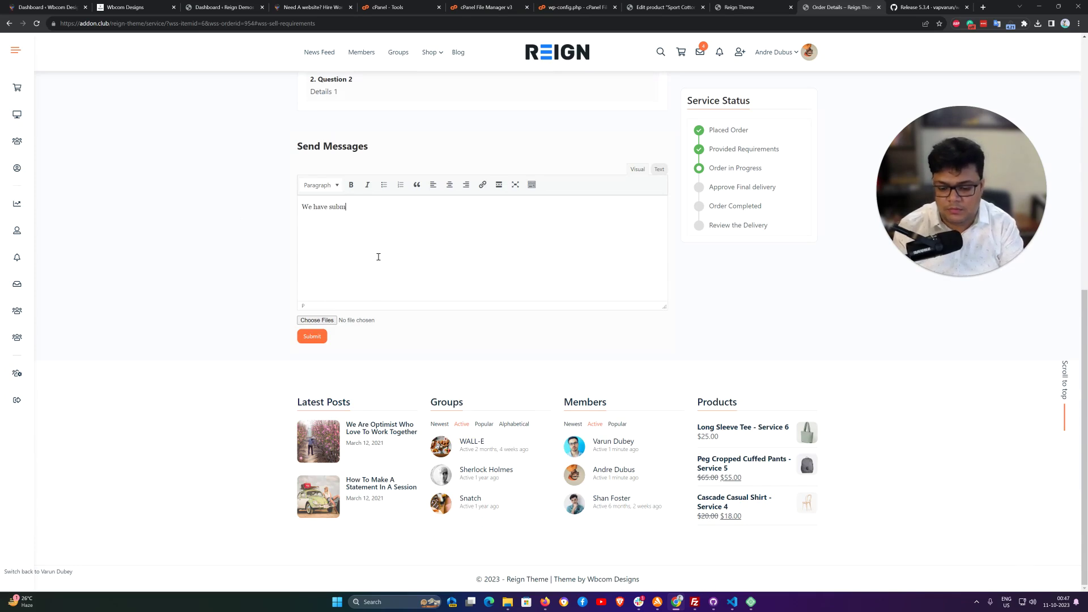
type("itted the ")
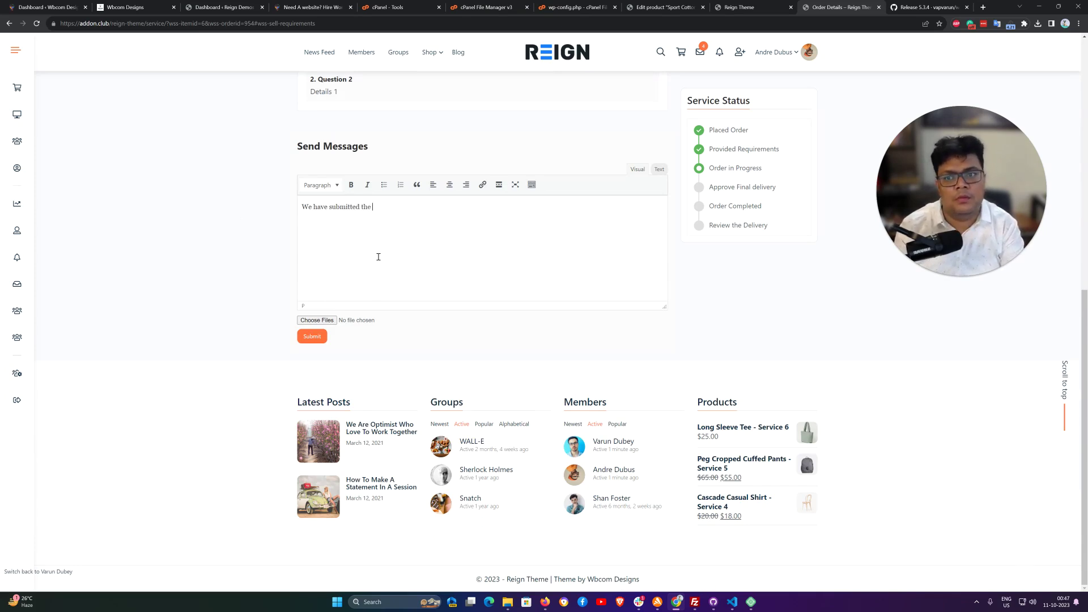
type("require")
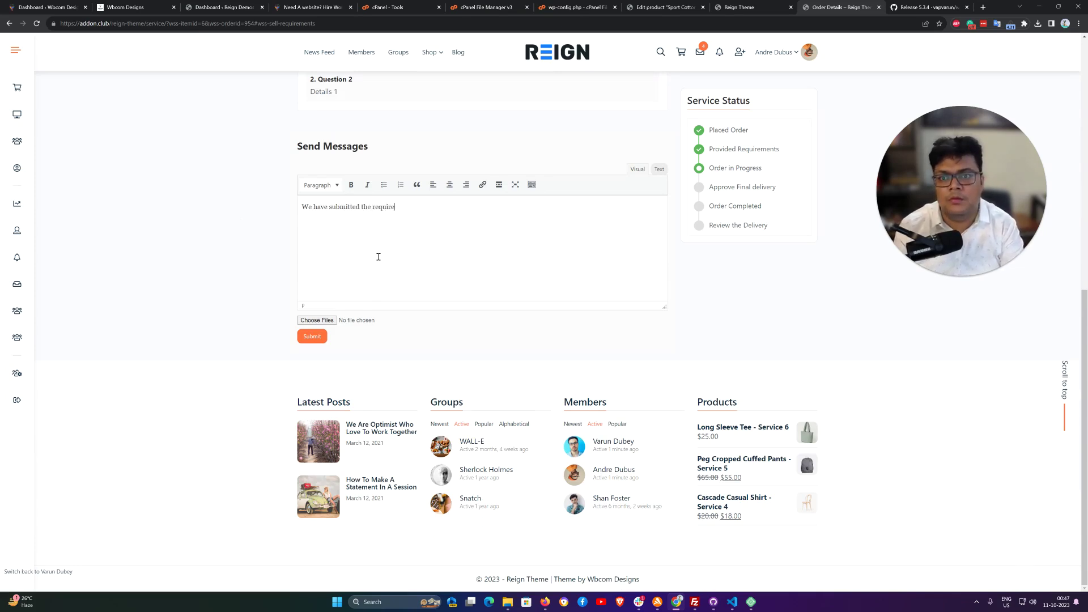
type("ment , let me know if you need any addtion")
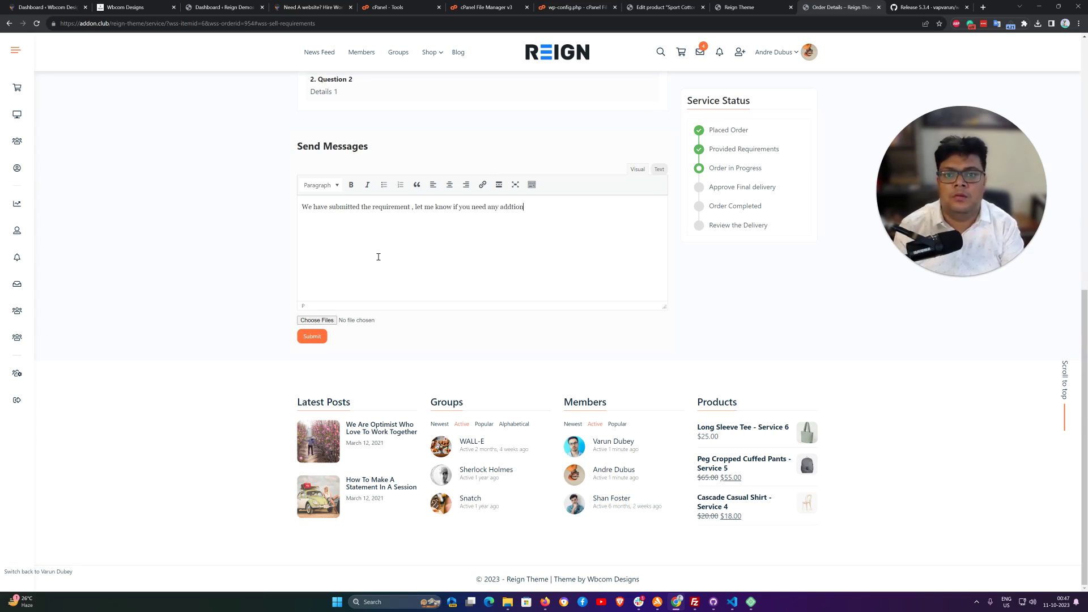
type("al details")
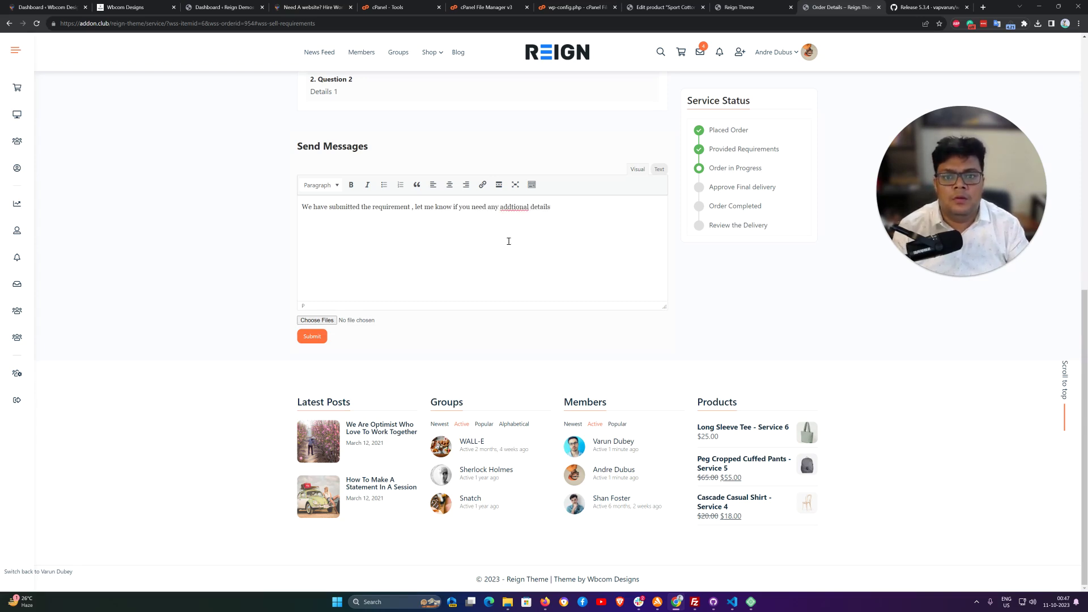
right_click(513, 208)
left_click(590, 219)
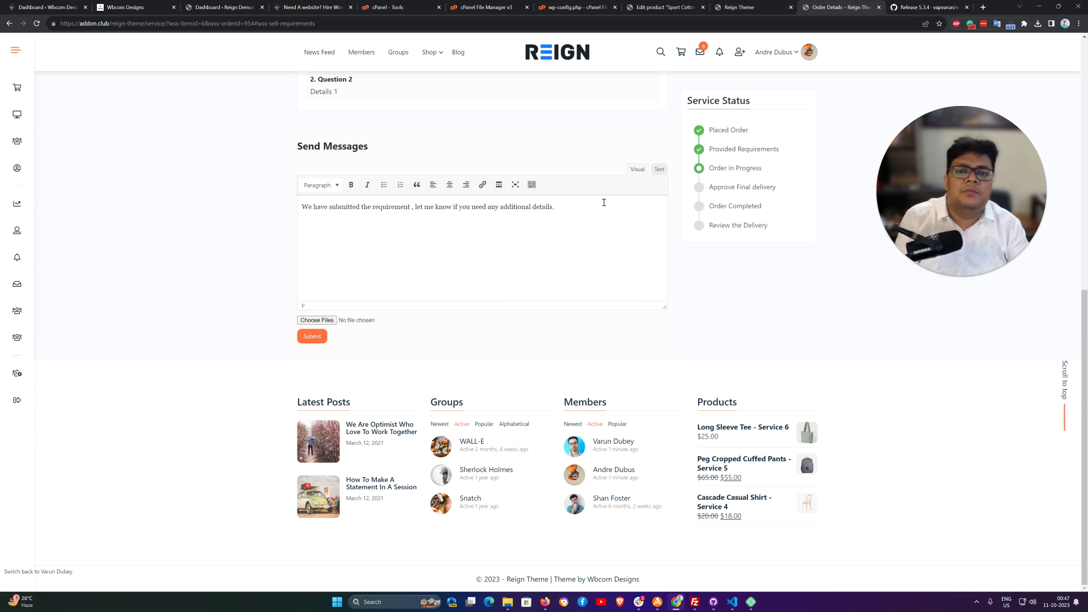
left_click_drag(563, 208, 300, 208)
left_click(312, 337)
scroll(223, 270, "up", 4)
scroll(408, 310, "down", 3)
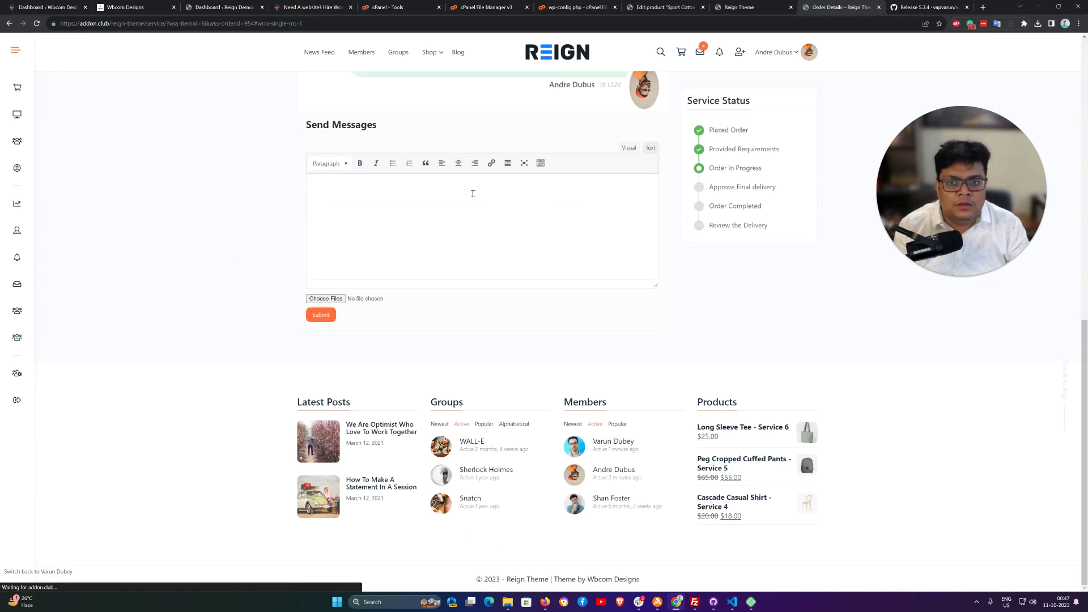
scroll(479, 223, "up", 5)
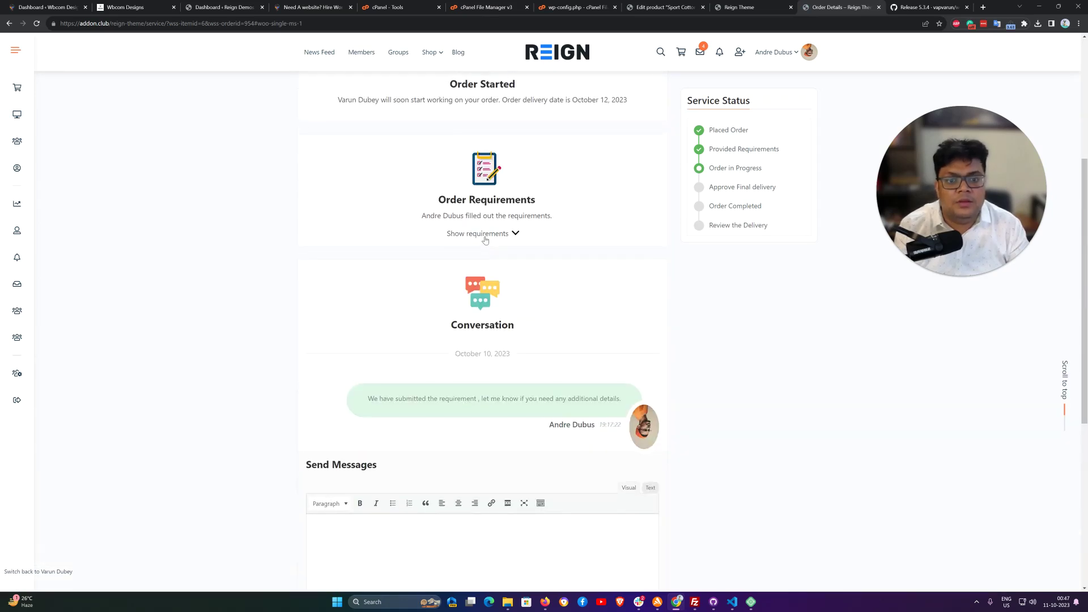
scroll(486, 240, "up", 4)
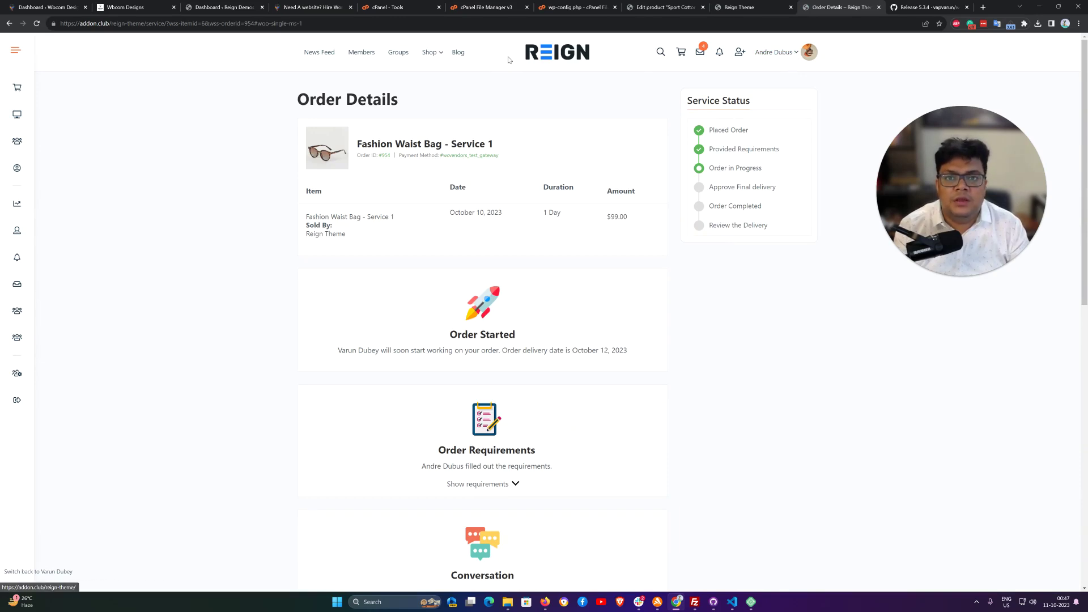
Switch back to the seller's account and scroll down the order details page
left_click(61, 572)
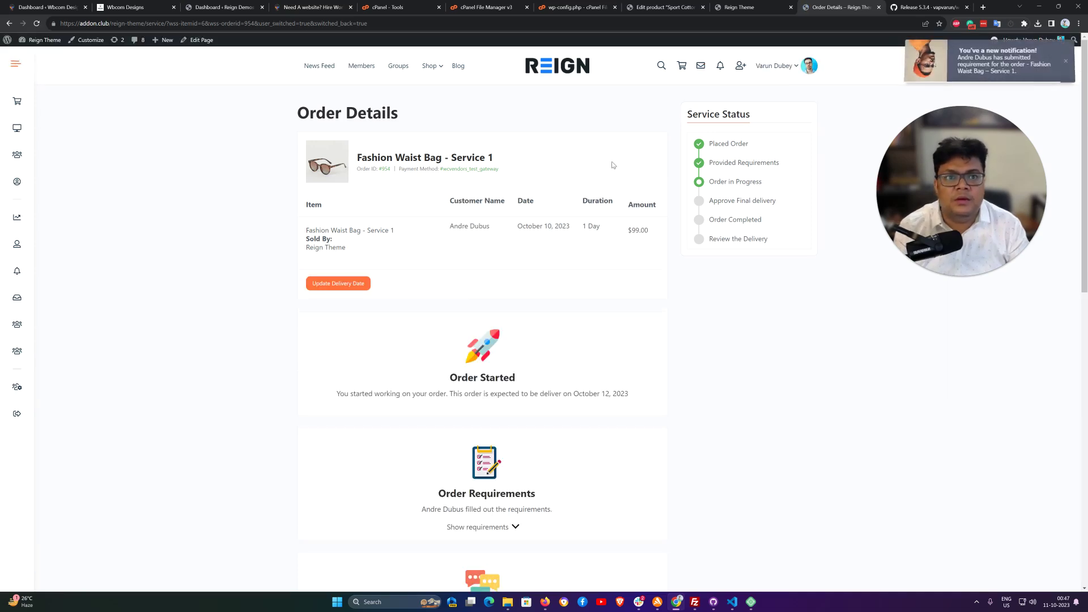
left_click_drag(930, 278, 964, 354)
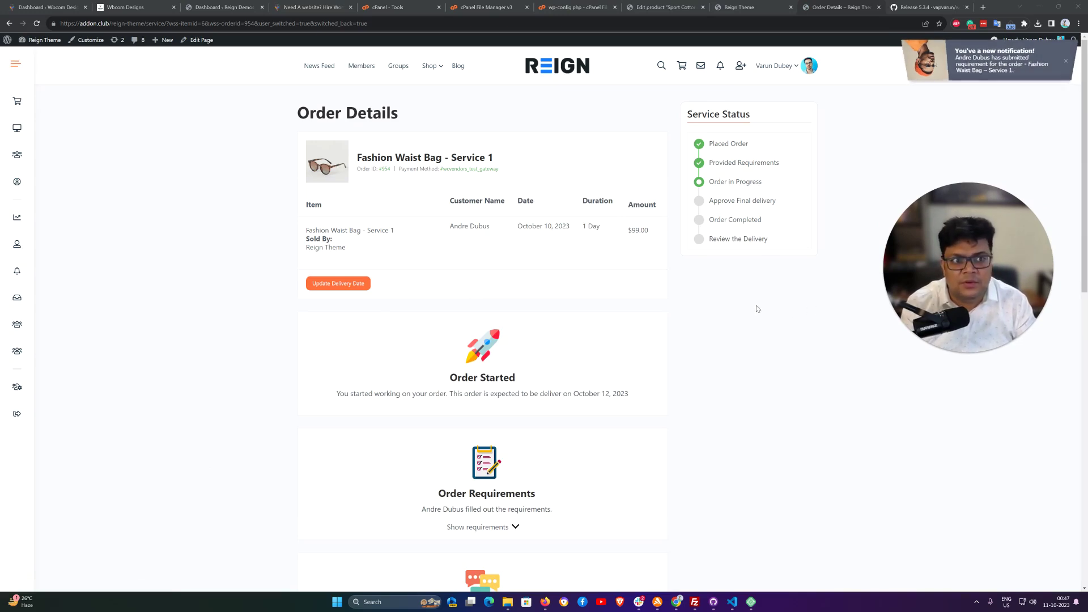
scroll(743, 322, "down", 5)
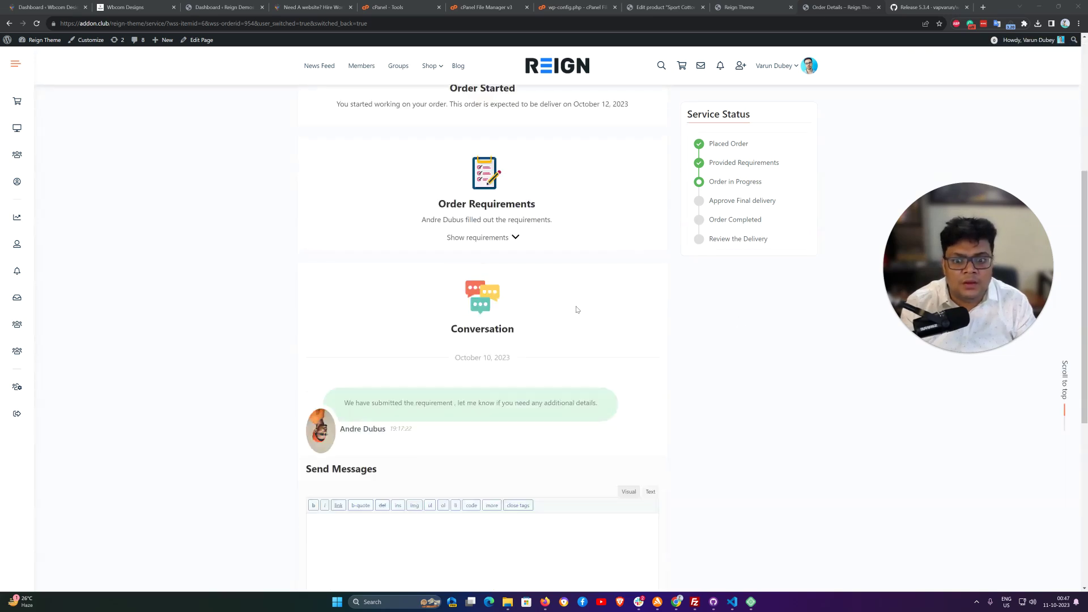
scroll(577, 310, "down", 2)
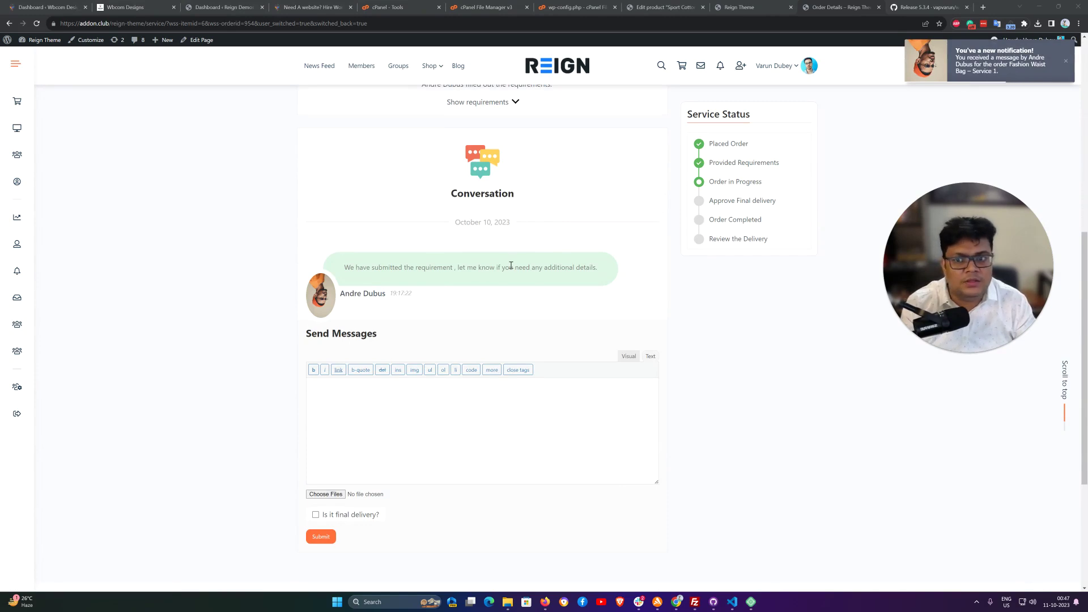
scroll(510, 266, "down", 3)
Show the customer's requirement answers for Question 1 and Question 2
left_click(413, 269)
scroll(413, 270, "up", 3)
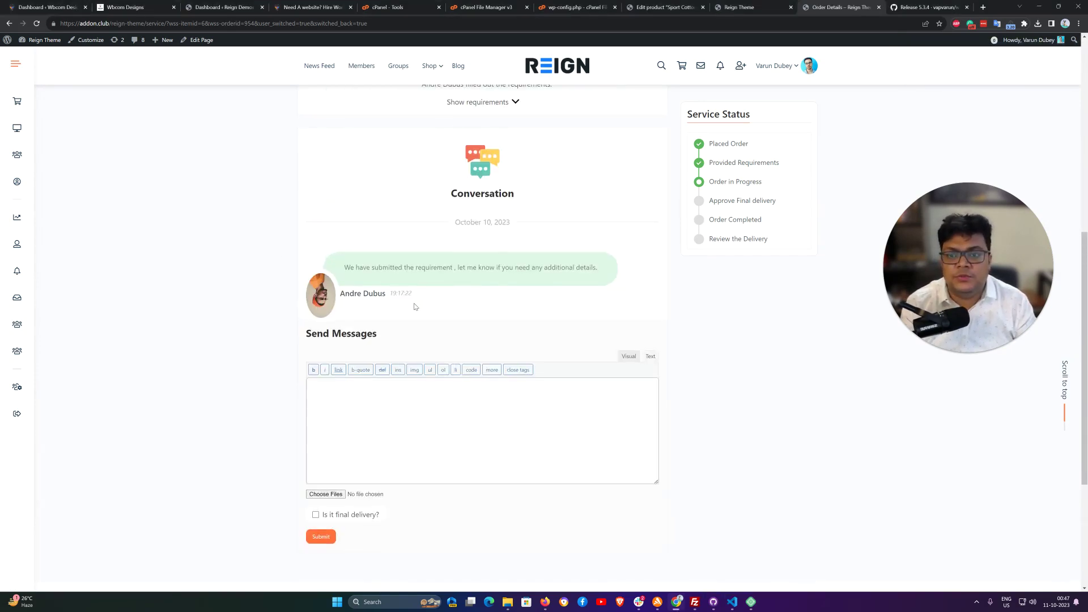
scroll(414, 295, "up", 3)
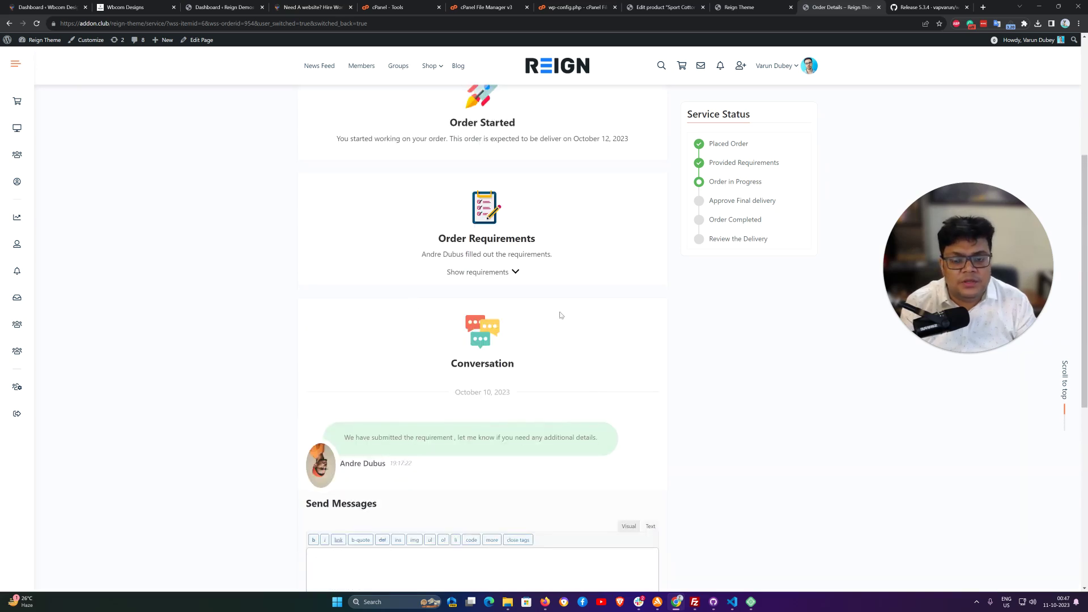
left_click(517, 273)
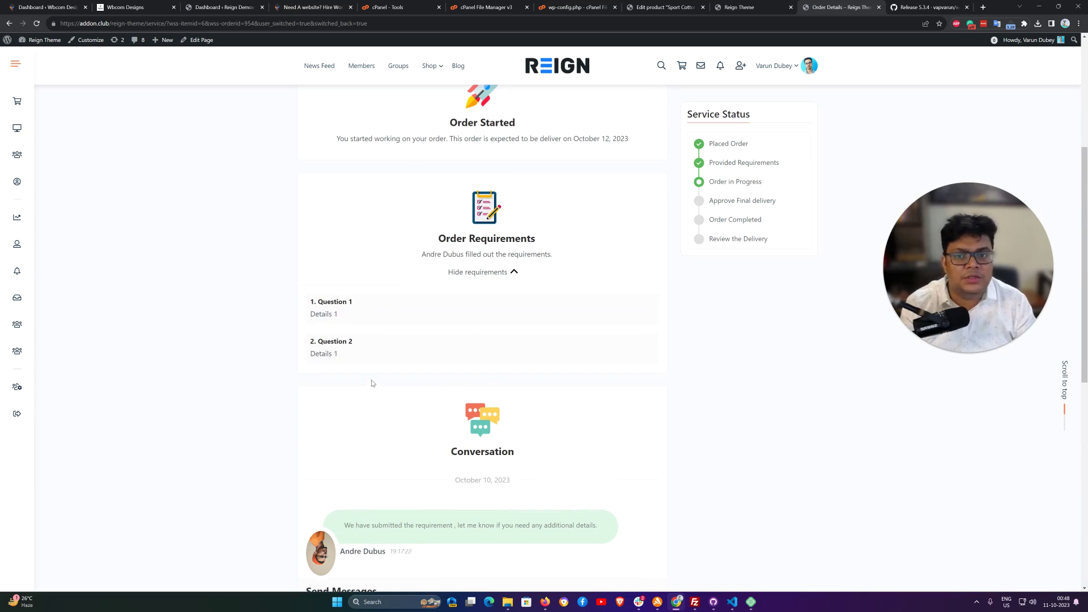
scroll(374, 374, "down", 2)
scroll(374, 362, "up", 2)
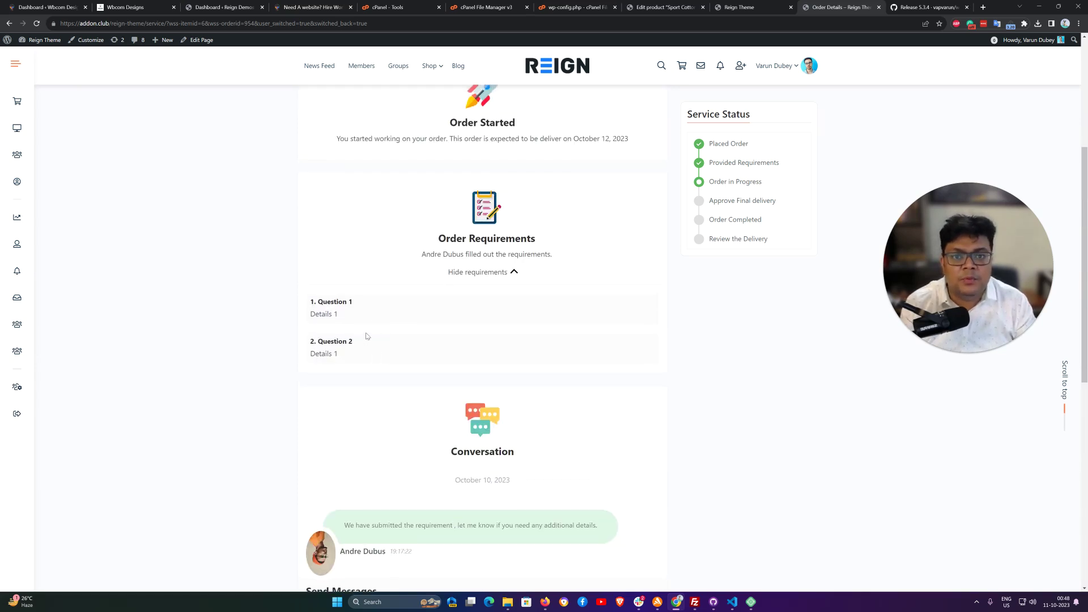
scroll(367, 335, "up", 2)
scroll(530, 181, "up", 4)
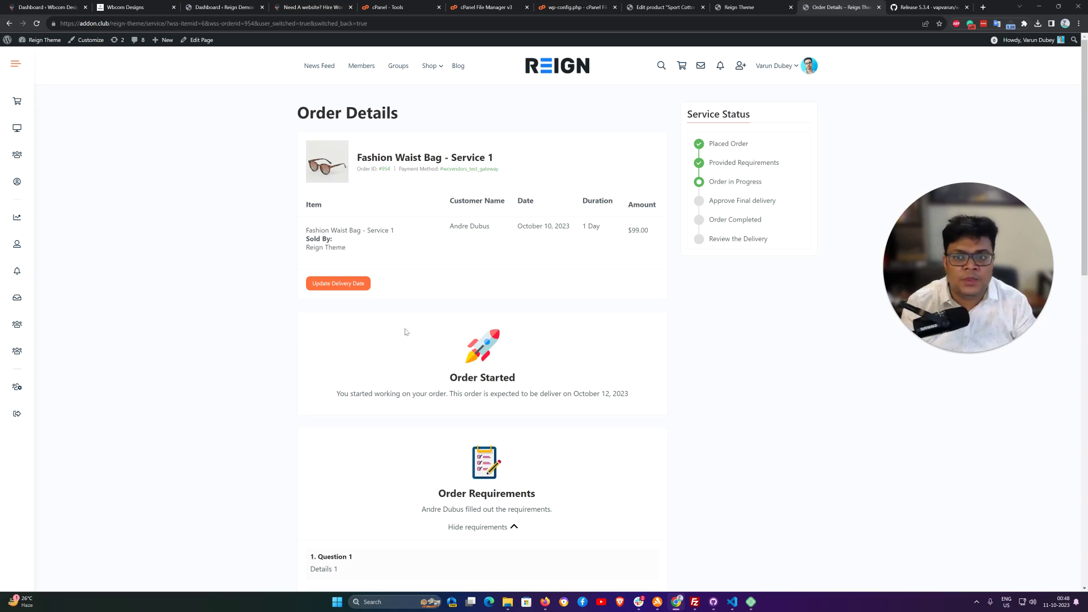
scroll(405, 332, "down", 4)
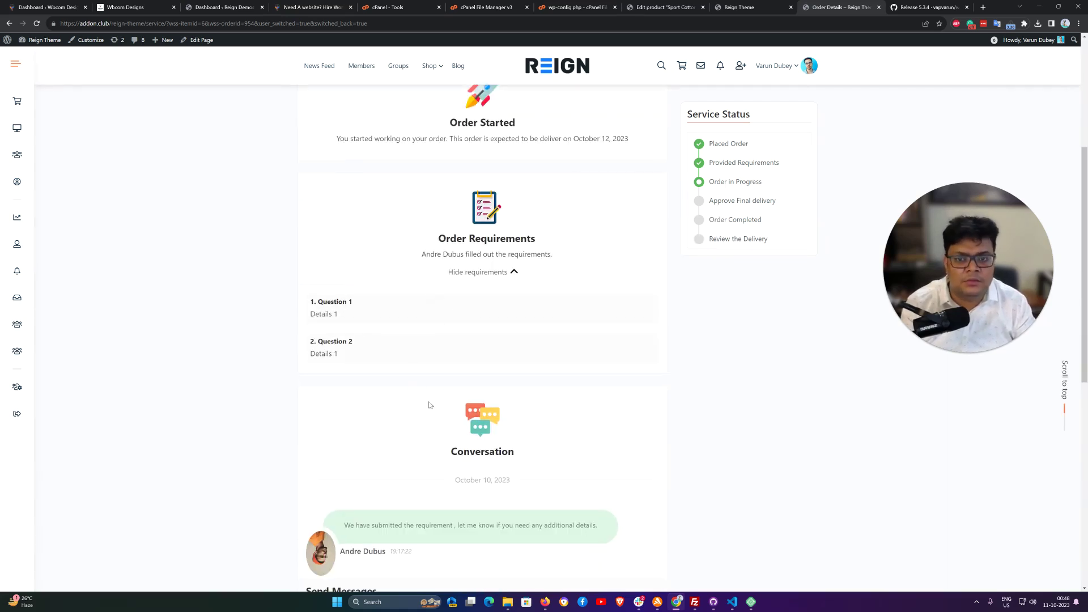
Update the delivery date to October 15, 2023, making the duration 4 Days
scroll(429, 404, "up", 3)
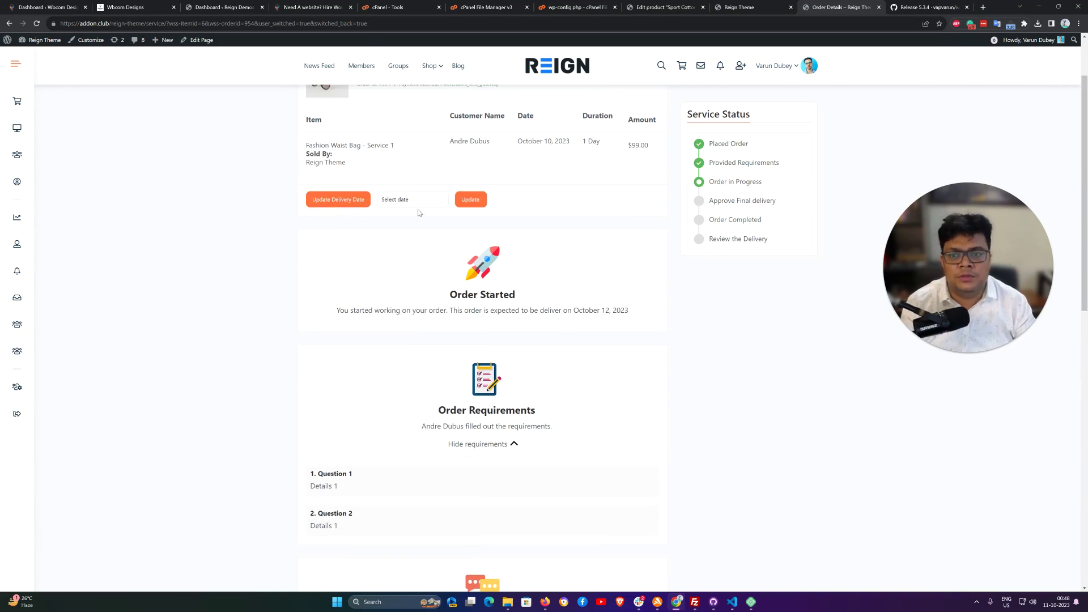
left_click(417, 201)
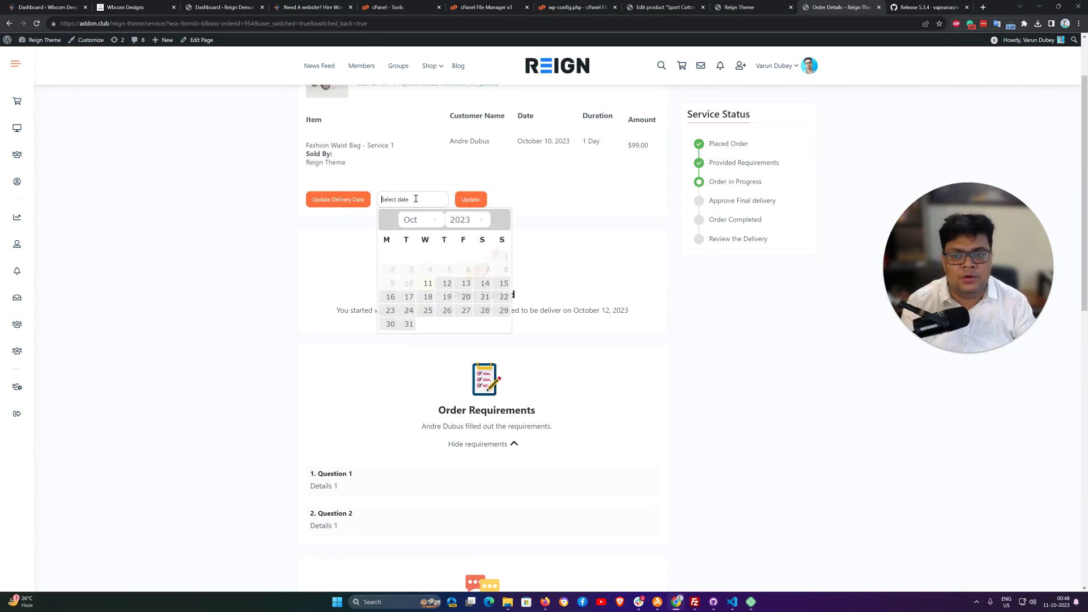
left_click(503, 283)
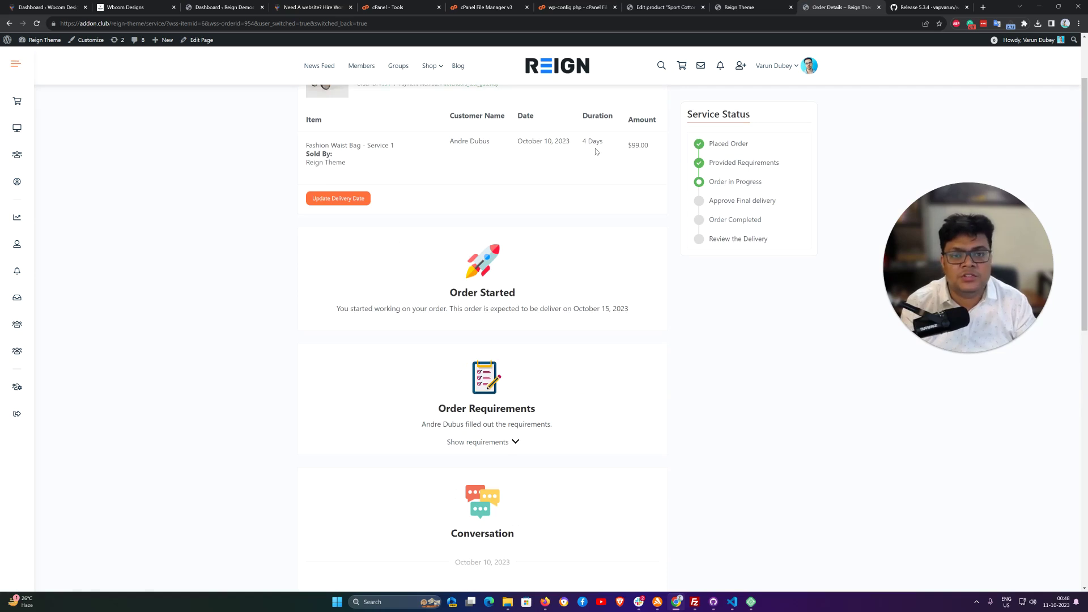
scroll(595, 155, "down", 5)
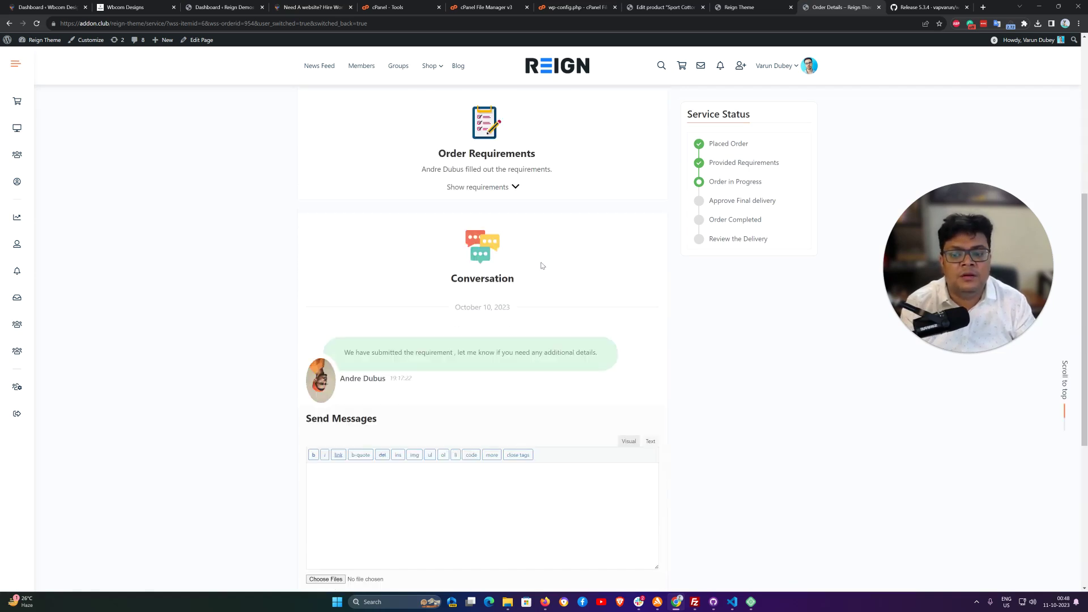
scroll(542, 266, "up", 6)
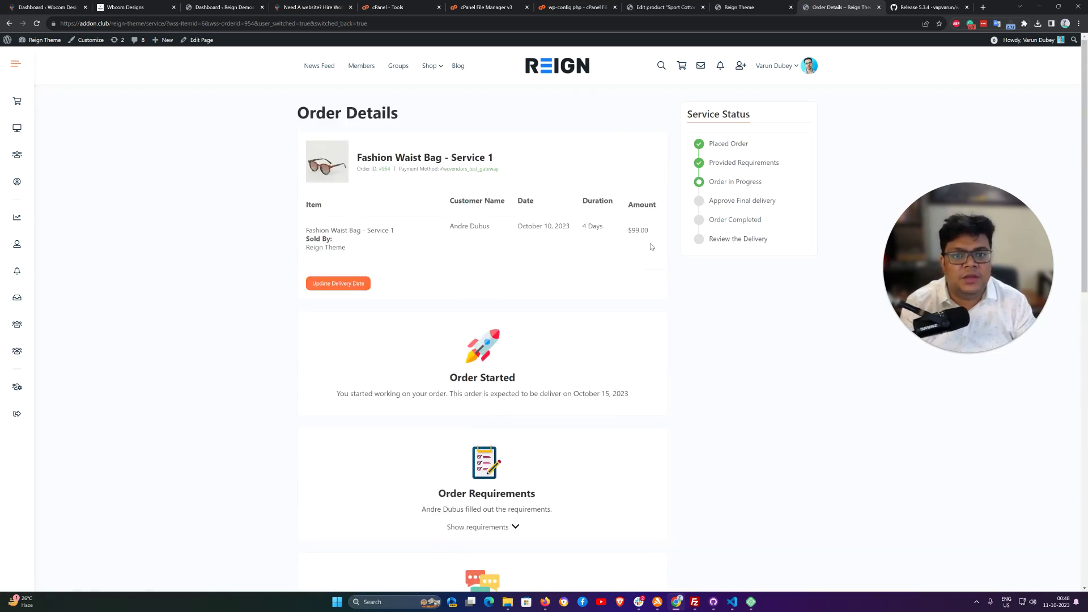
Send the reply 'thanks for the info, we have rot the details and it will take 3-4 days to deliver'
scroll(595, 267, "down", 8)
left_click(430, 419)
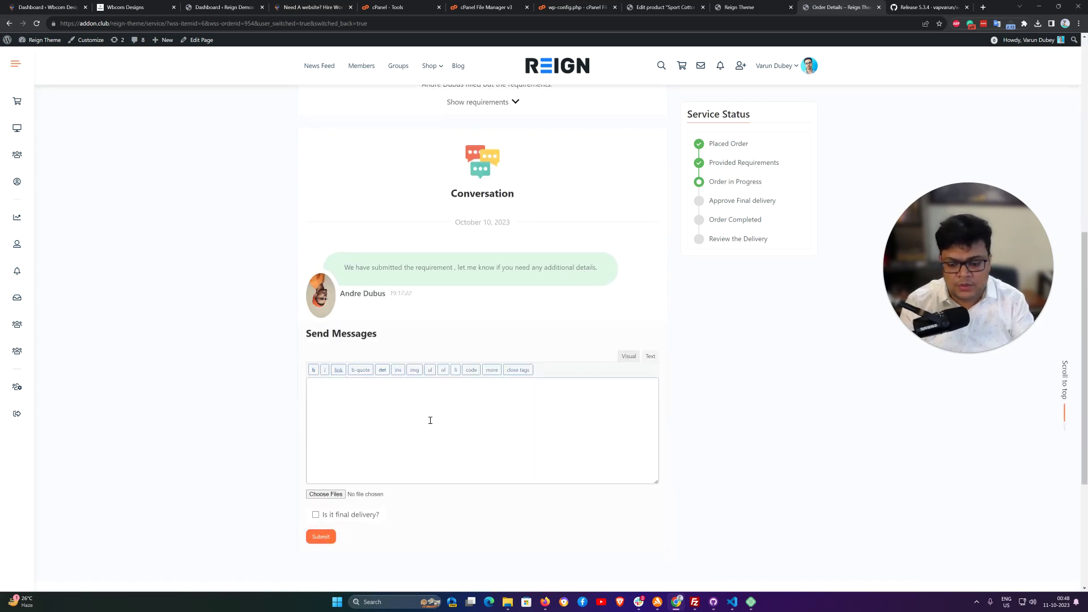
type("thanks for the info,")
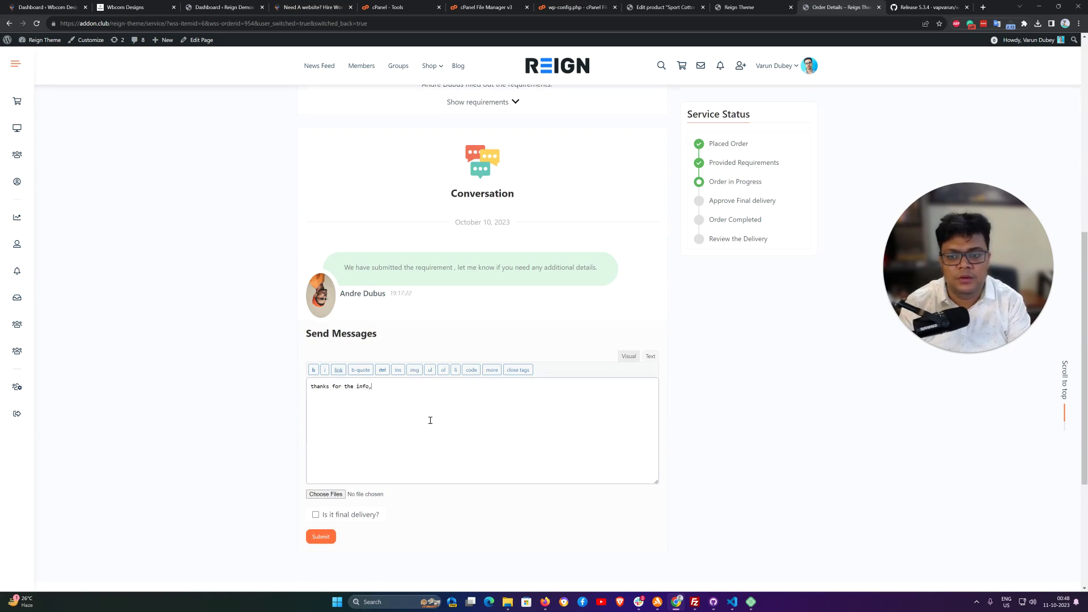
type(" we have r")
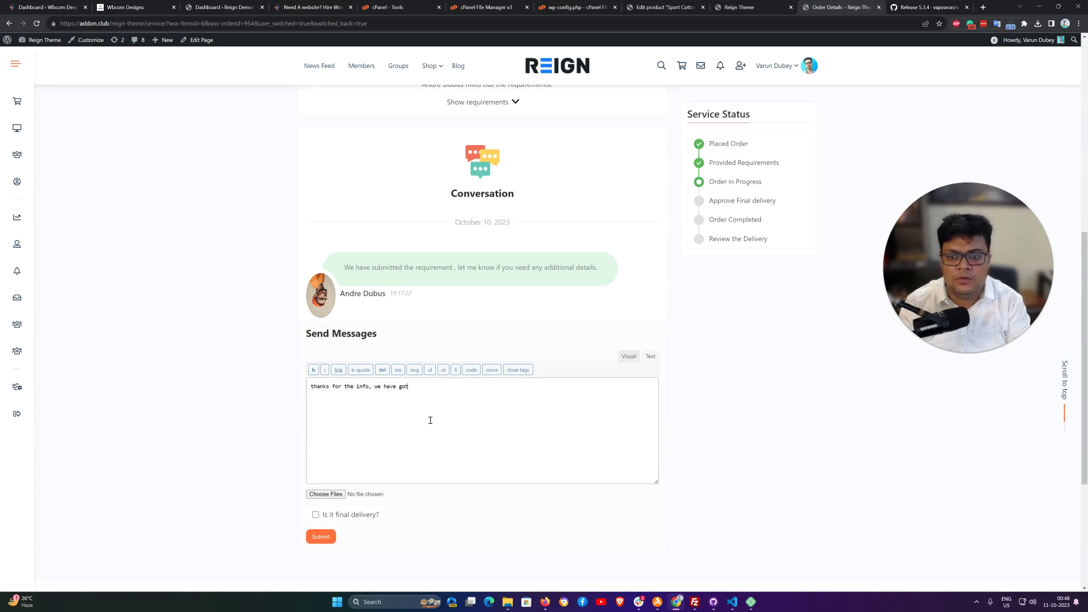
type("ot the details and")
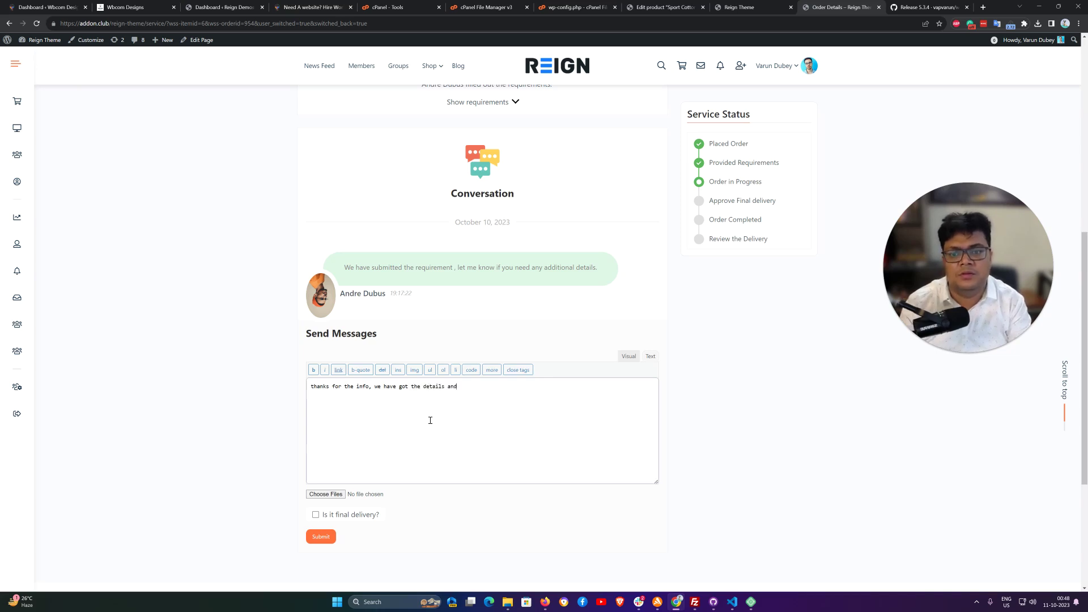
type(" it will take")
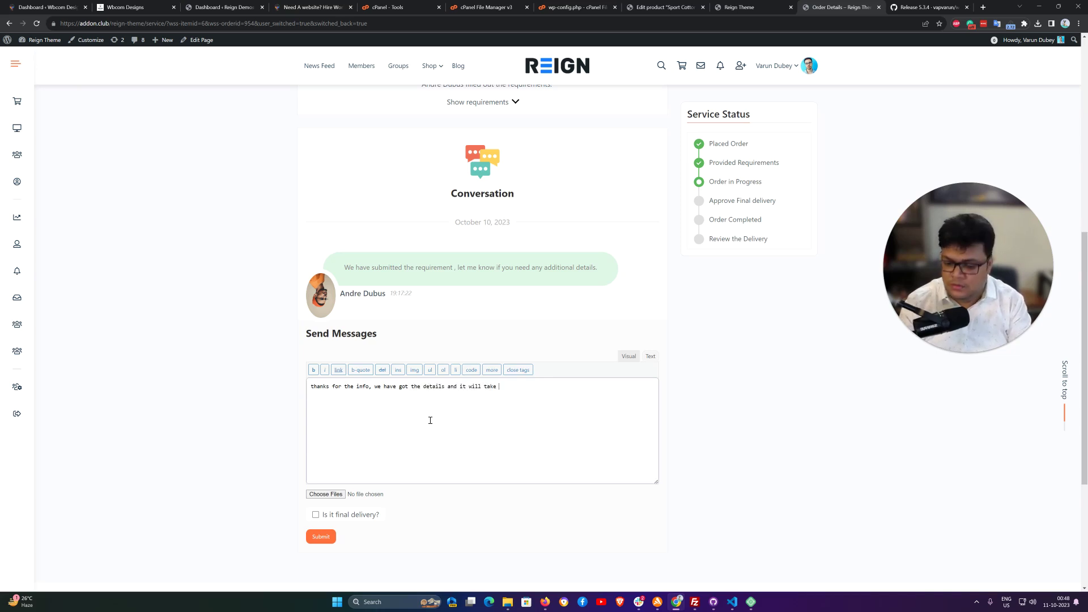
type(" 3-4 days to deliver it.")
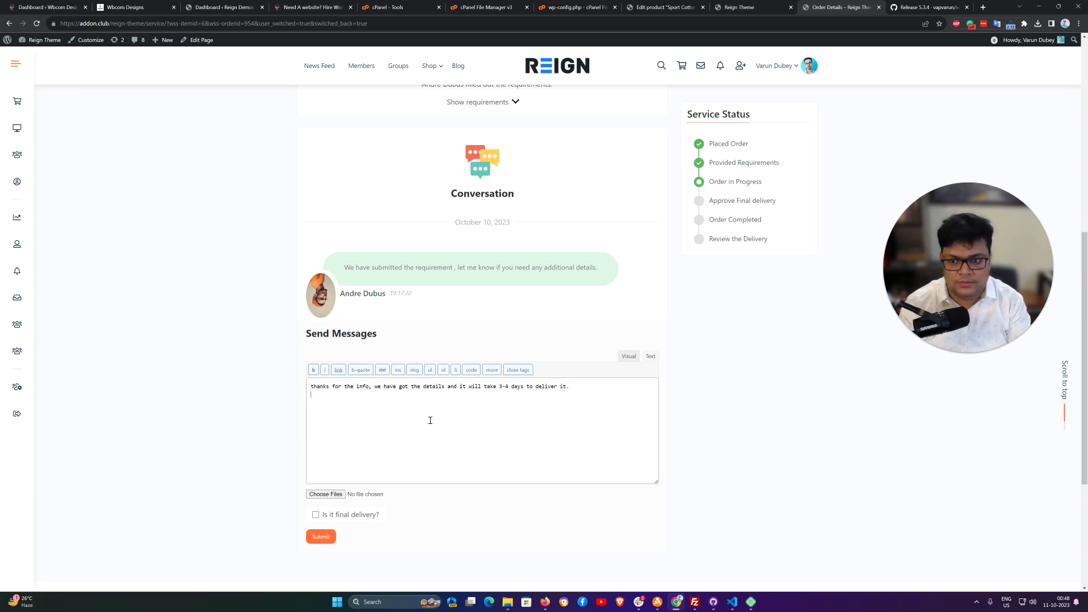
left_click(321, 536)
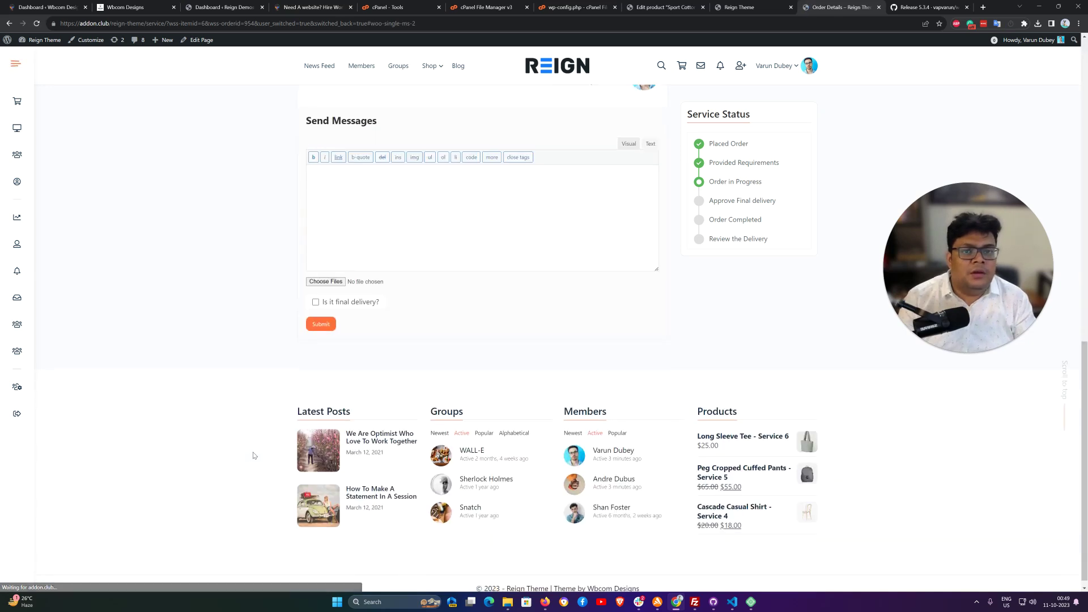
scroll(499, 298, "up", 6)
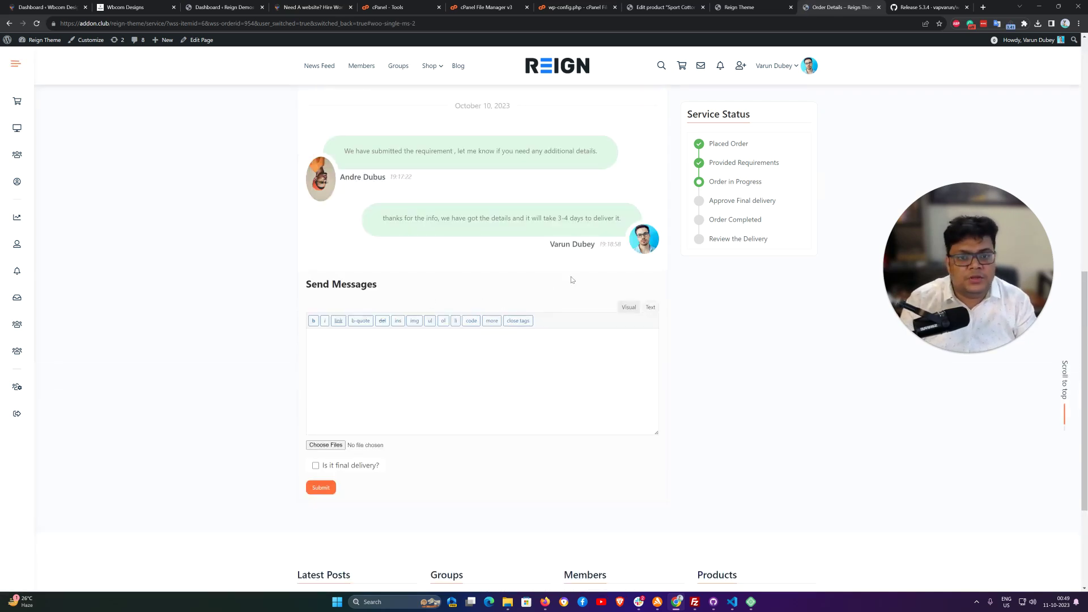
scroll(575, 281, "up", 7)
scroll(384, 311, "down", 6)
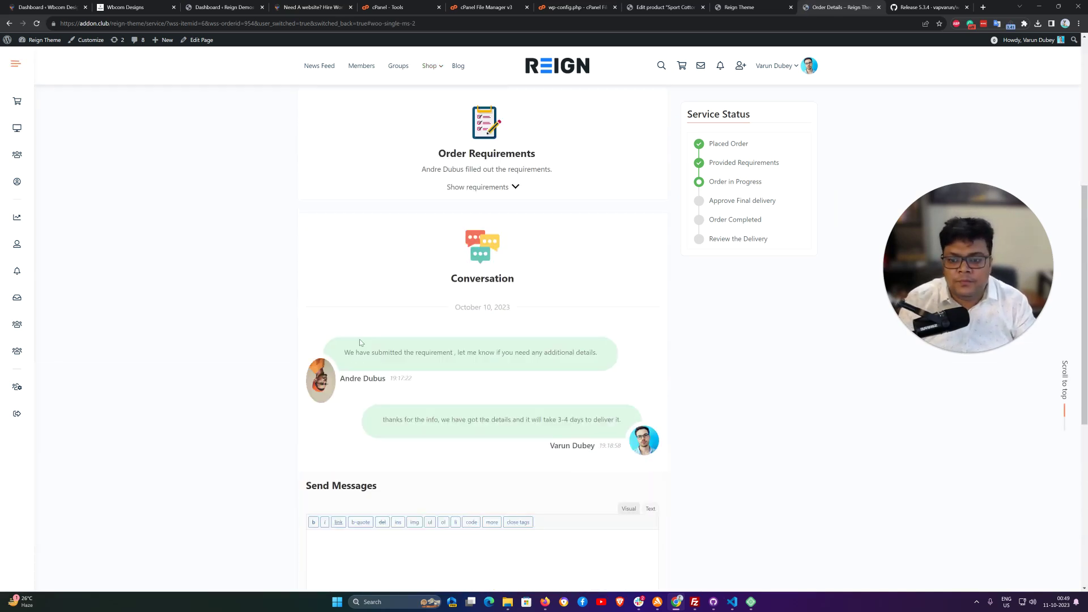
scroll(405, 281, "up", 6)
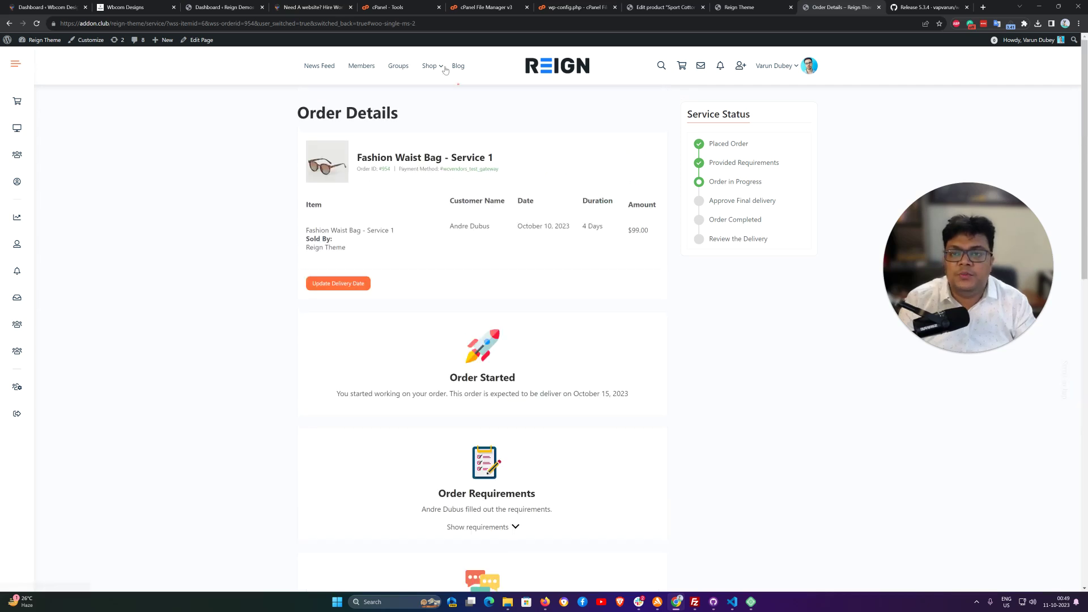
Switch to the customer's account from the member directory and open its My account dashboard
left_click(356, 68)
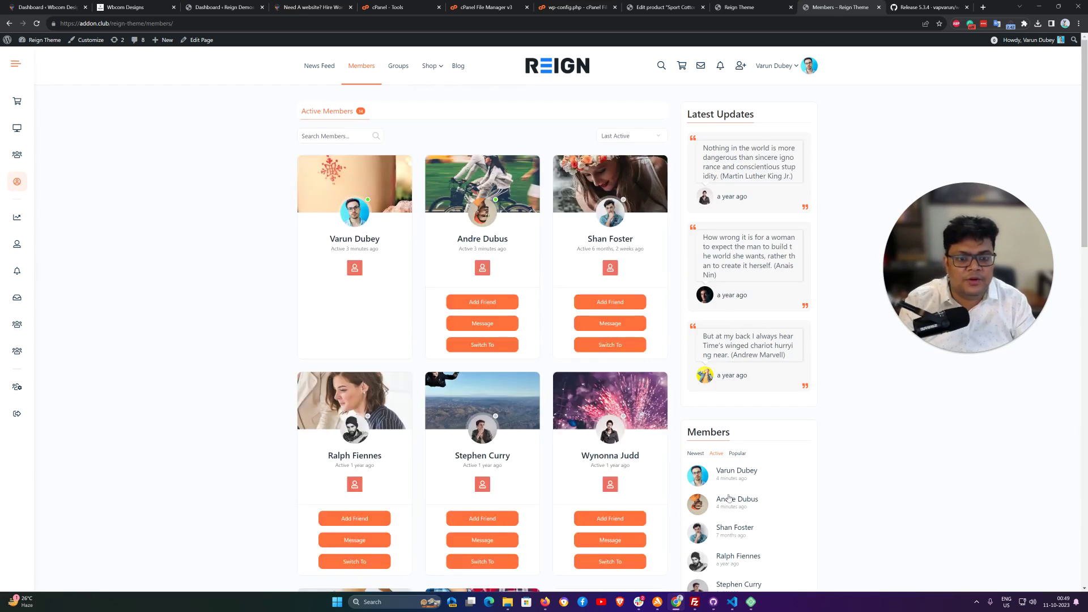
left_click(587, 412)
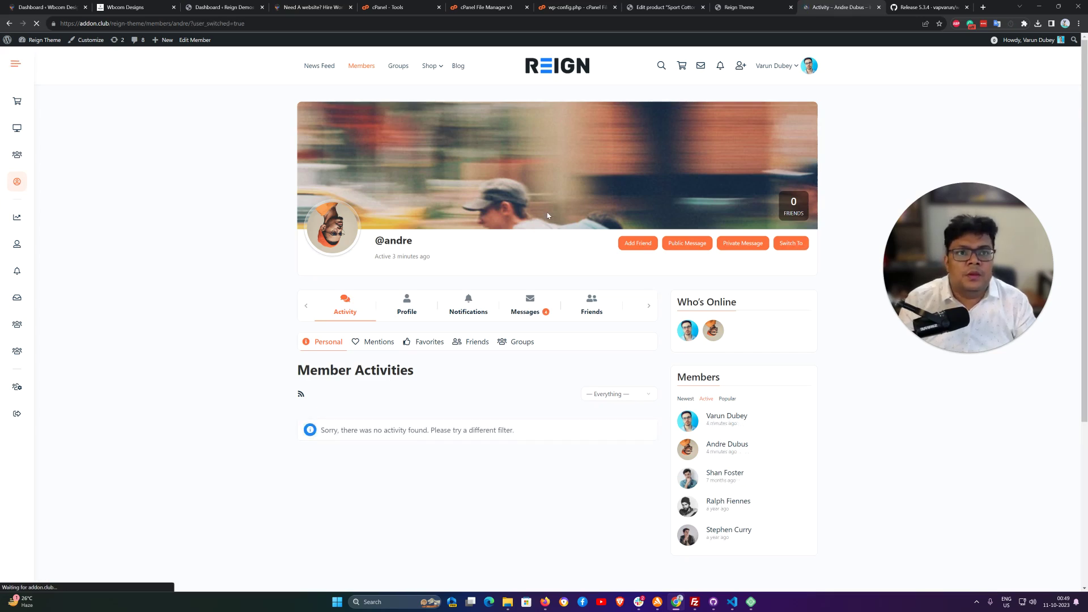
mouse_move(431, 52)
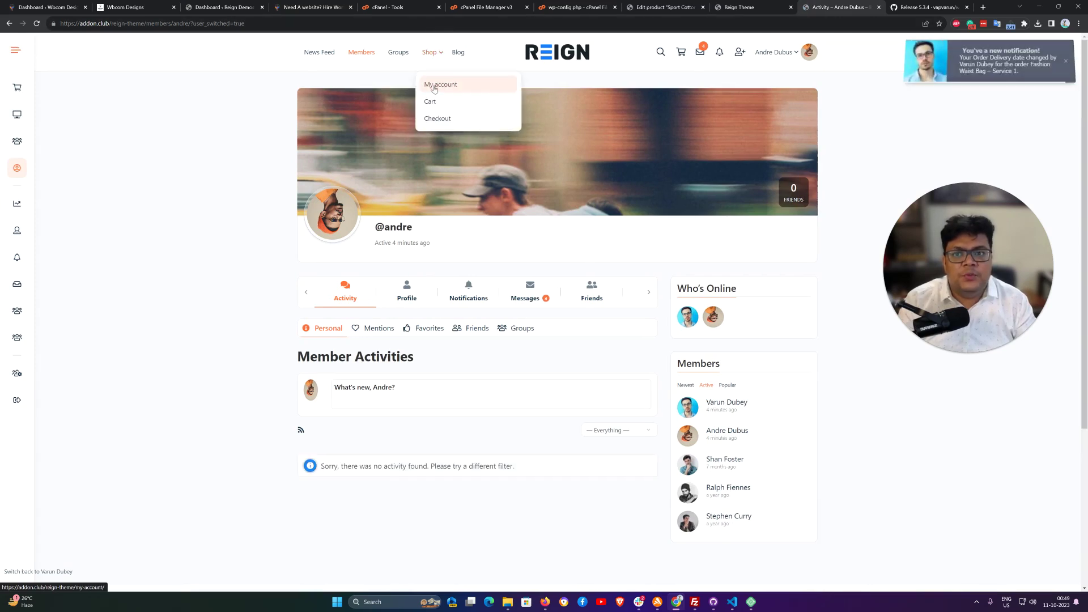
left_click(435, 88)
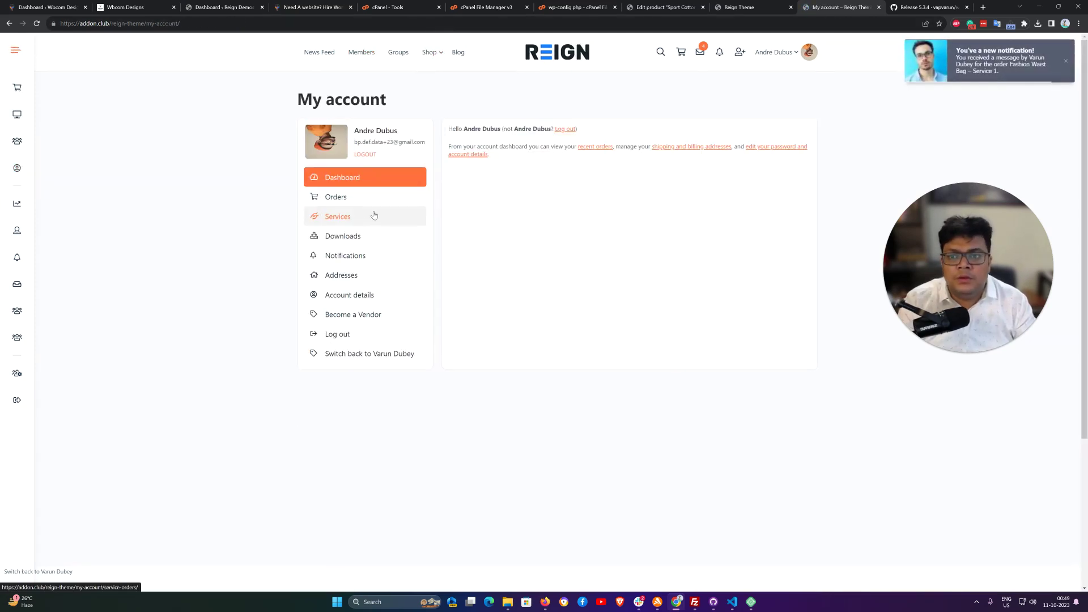
left_click(340, 217)
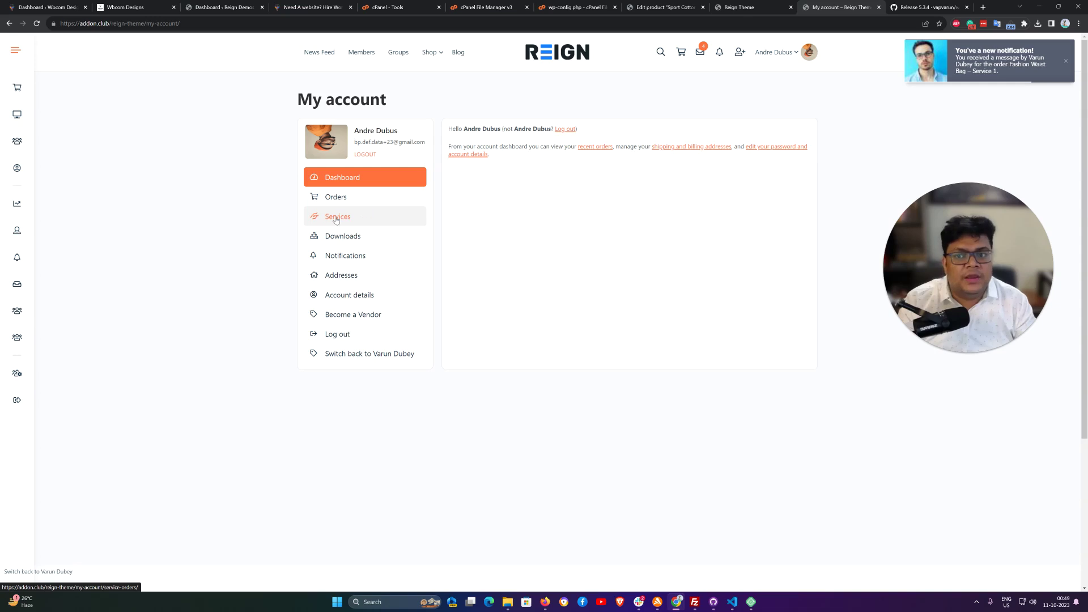
Open the order from the new-message notification and send 'Thanks for update' to the seller
left_click(994, 62)
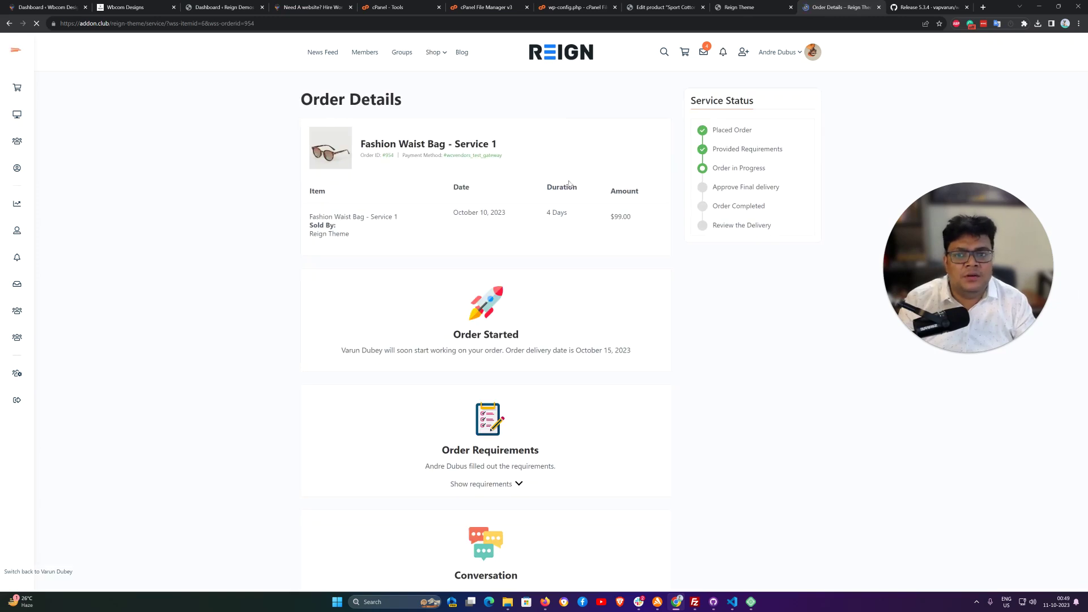
scroll(529, 209, "down", 3)
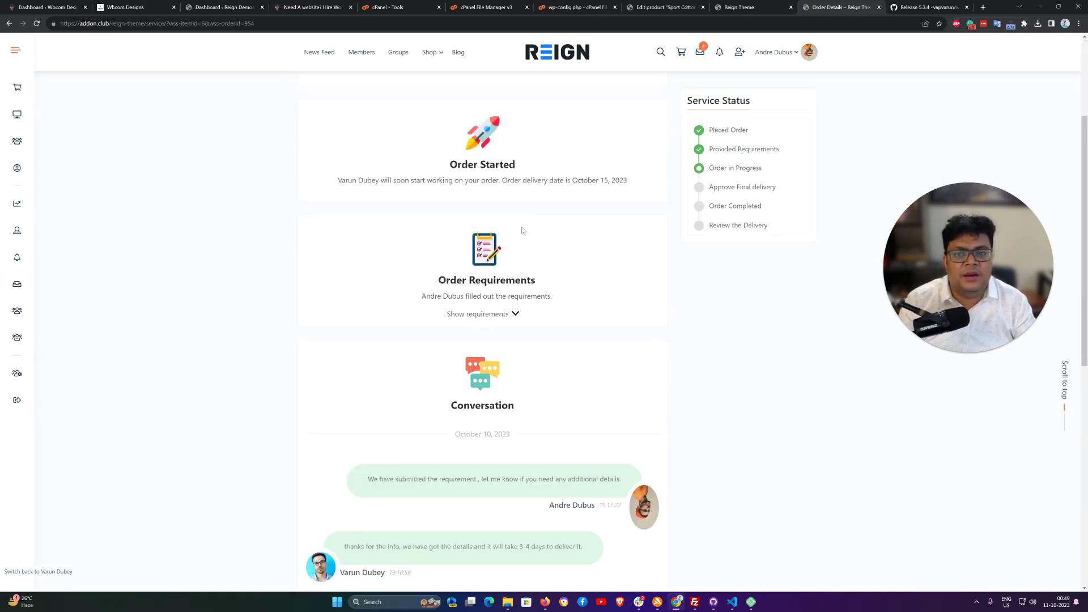
scroll(528, 209, "down", 5)
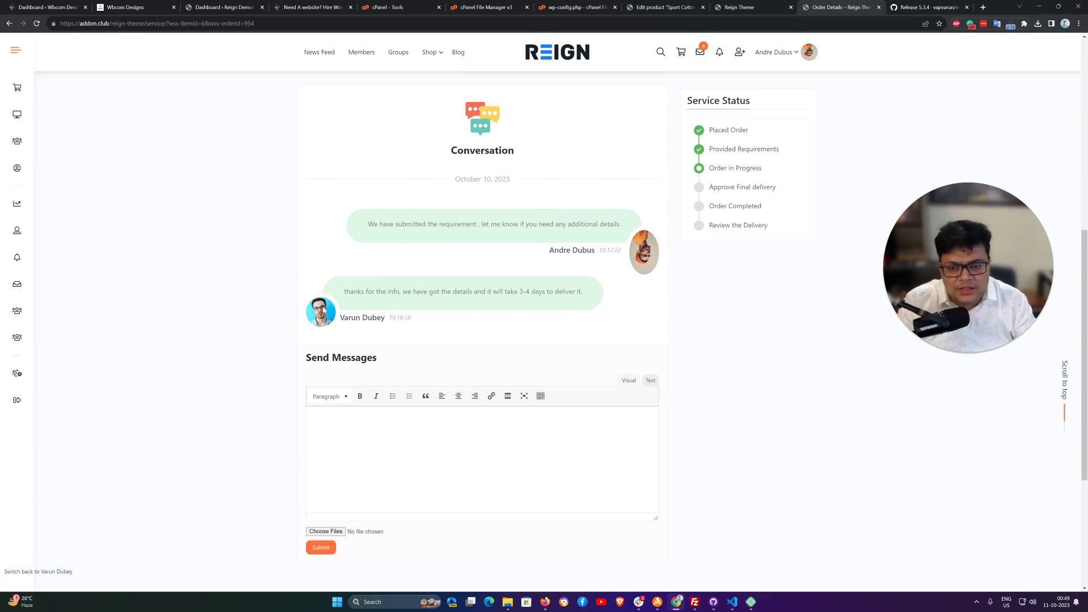
scroll(487, 318, "up", 5)
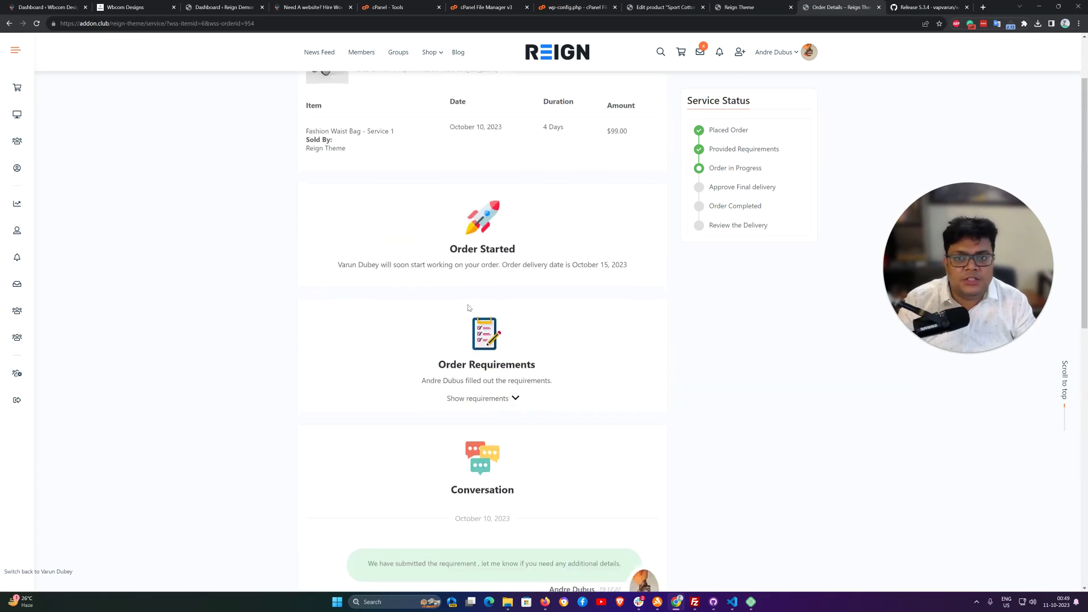
scroll(429, 274, "up", 3)
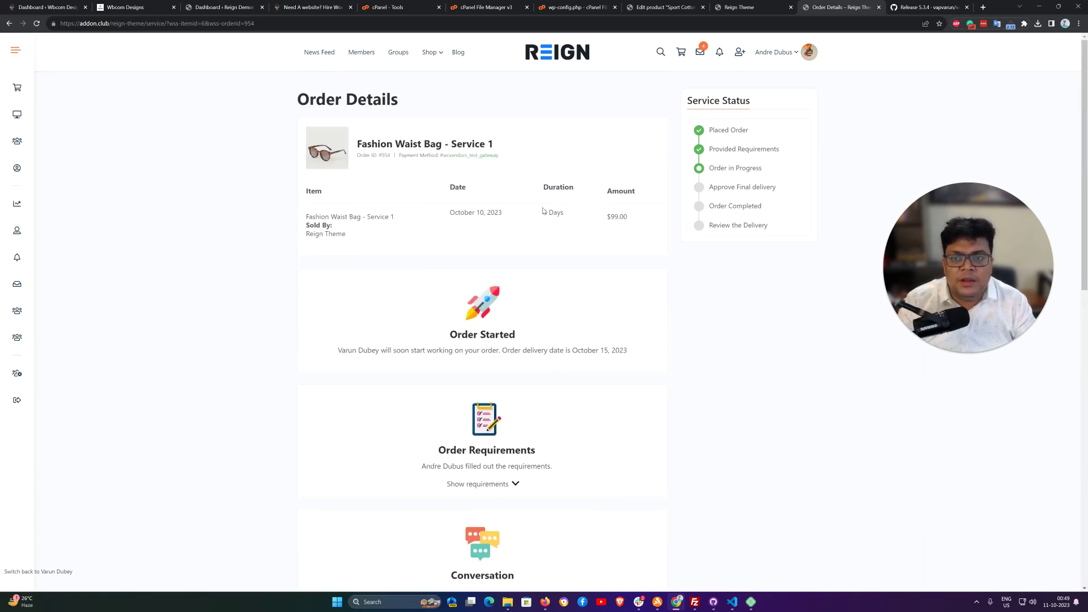
scroll(573, 229, "down", 10)
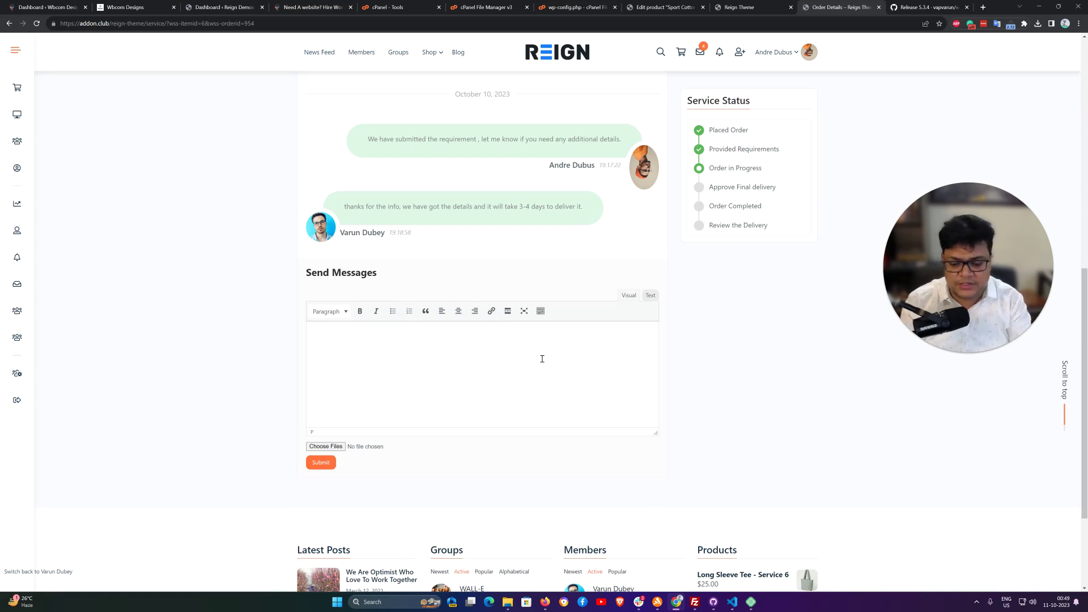
type("Thanks for upda")
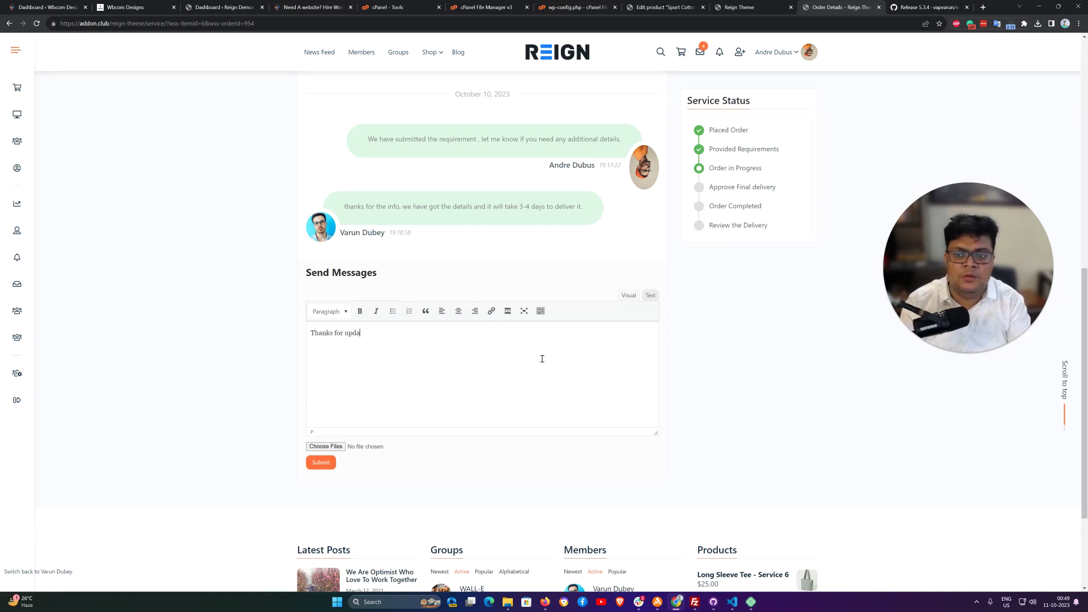
type("te.")
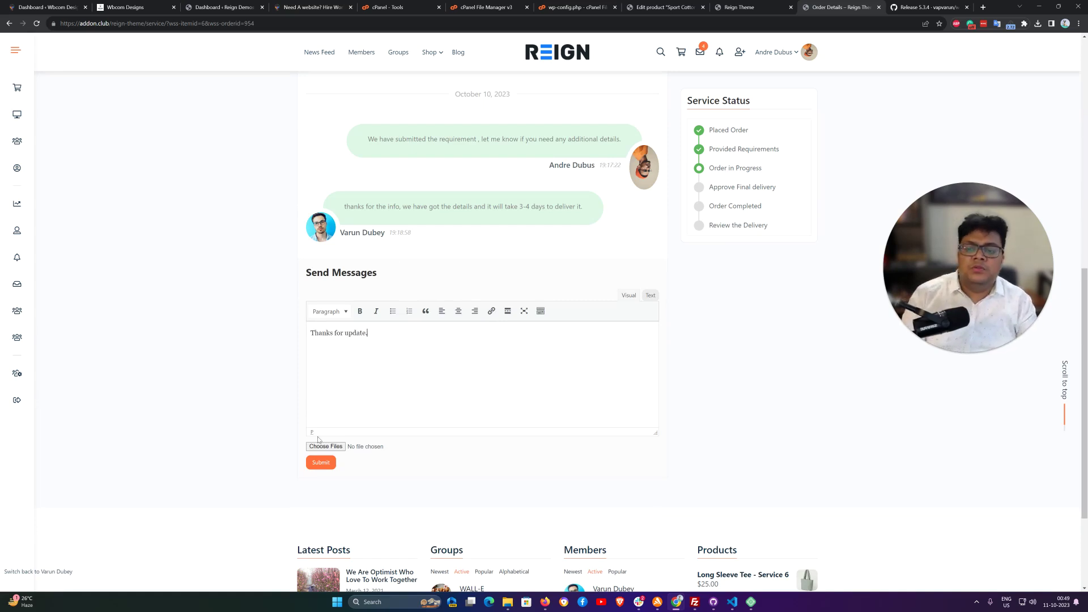
left_click(322, 464)
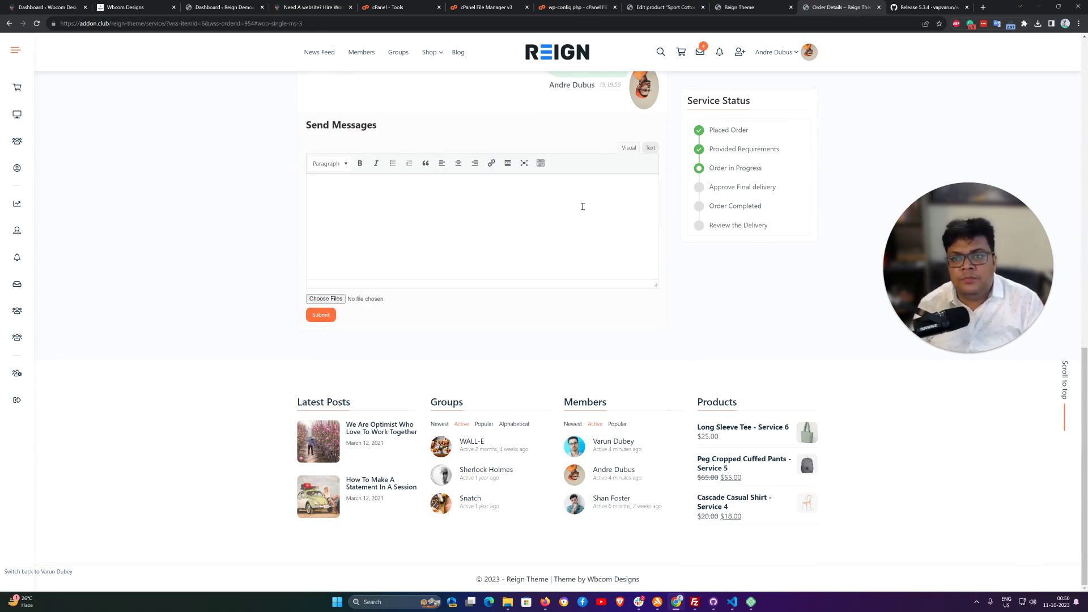
Switch back to the seller account and write 'Initial Draft: Let me know if you have any revision'
left_click(54, 572)
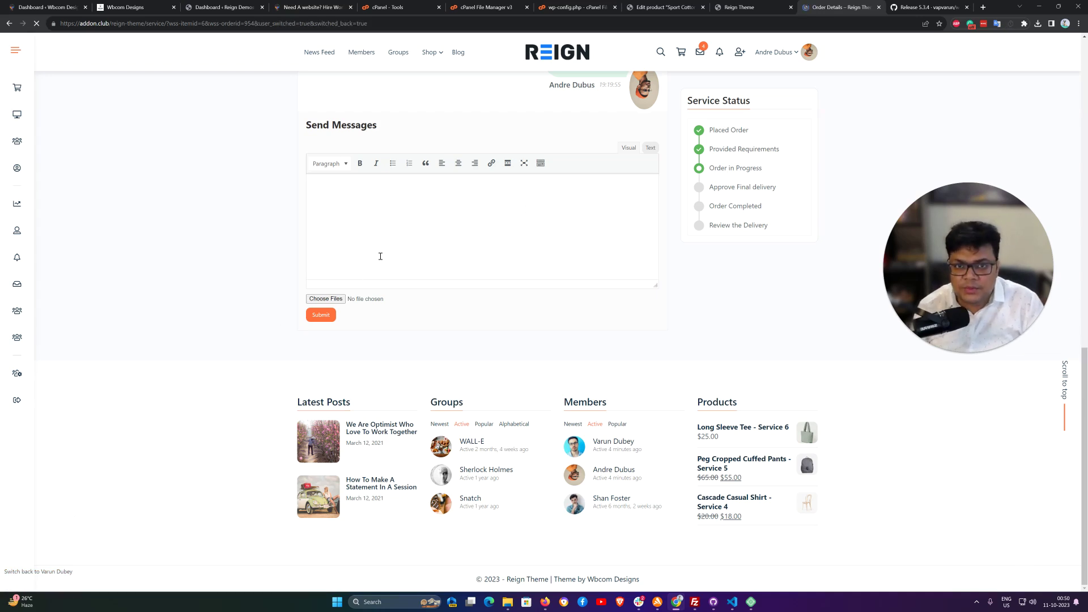
scroll(435, 285, "down", 10)
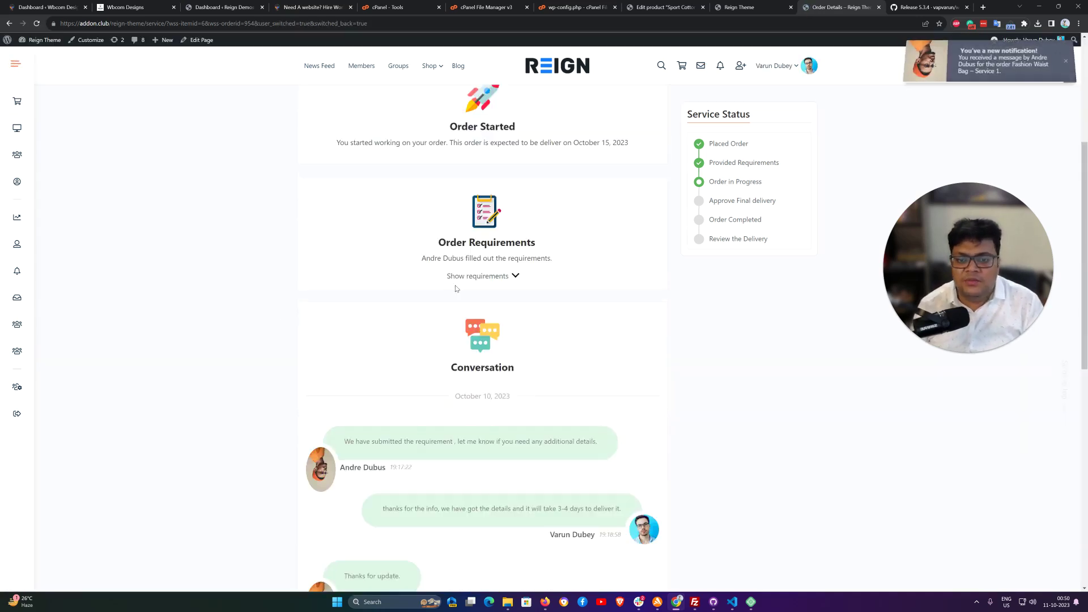
left_click(440, 386)
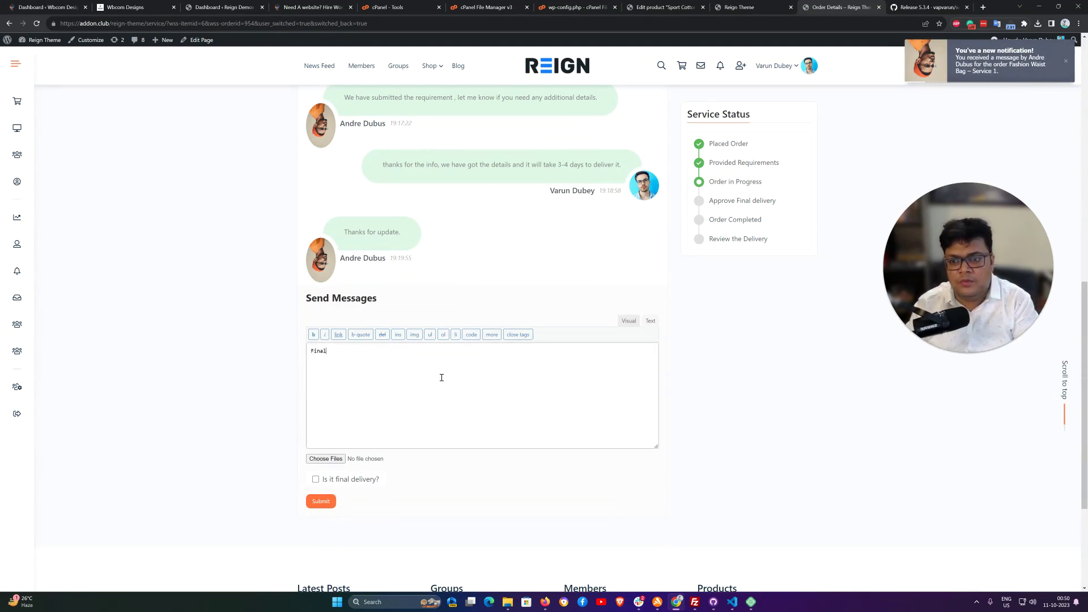
key("BackSpace")
key("BackSpace")
key("BackSpace")
key("BackSpace")
key("BackSpace")
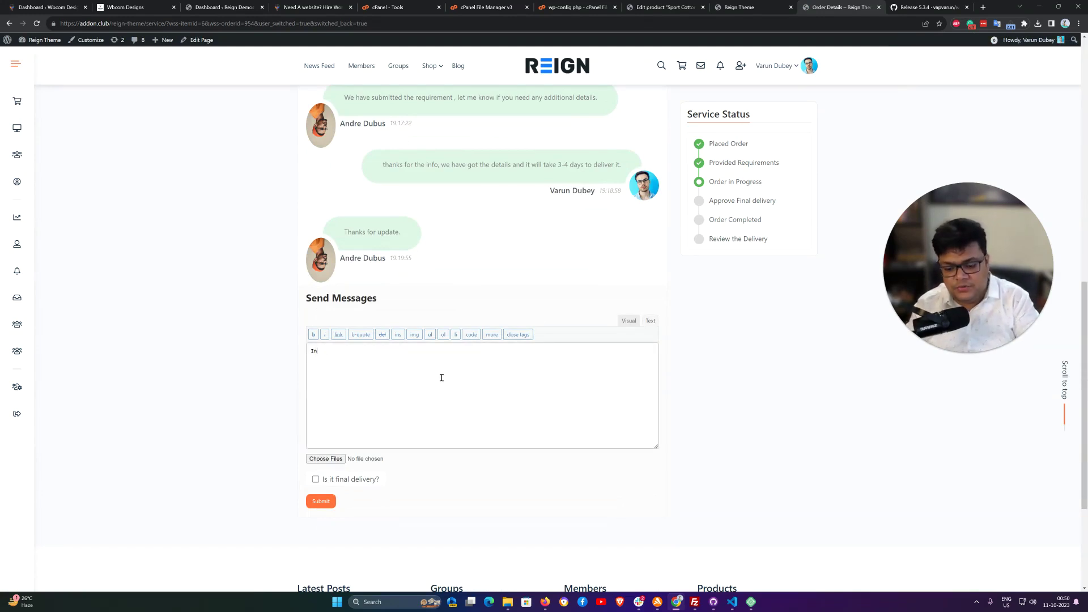
type("Initial D")
type("rfat")
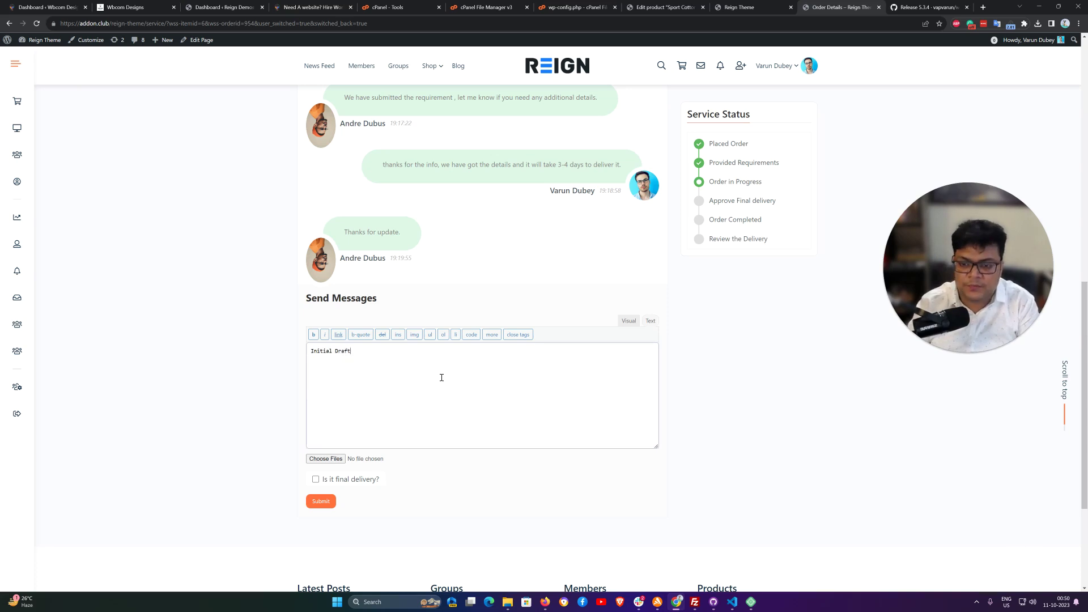
type(" an")
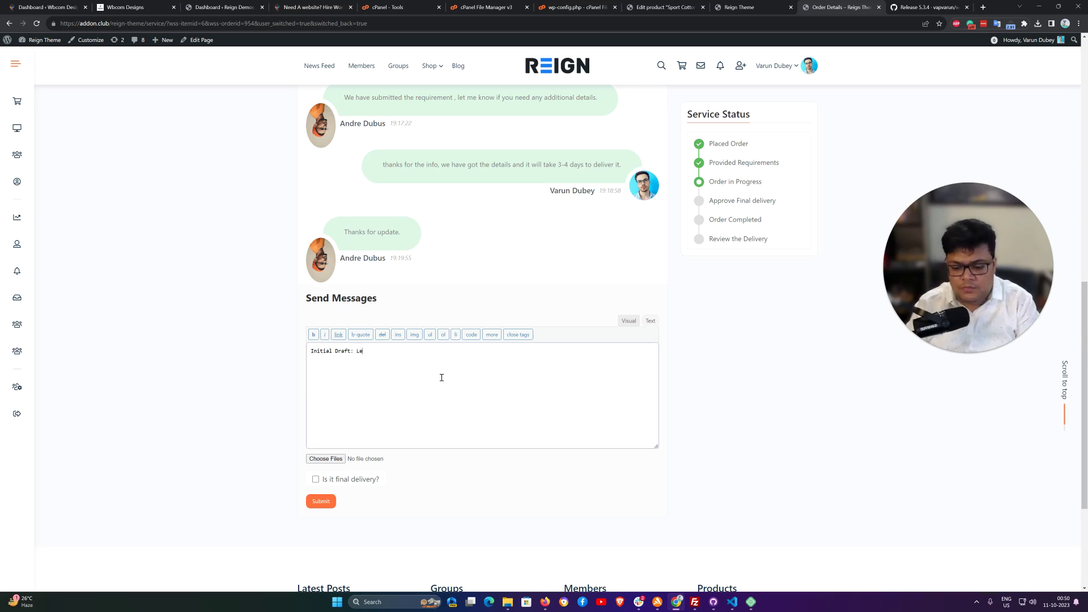
type("ow if you have an")
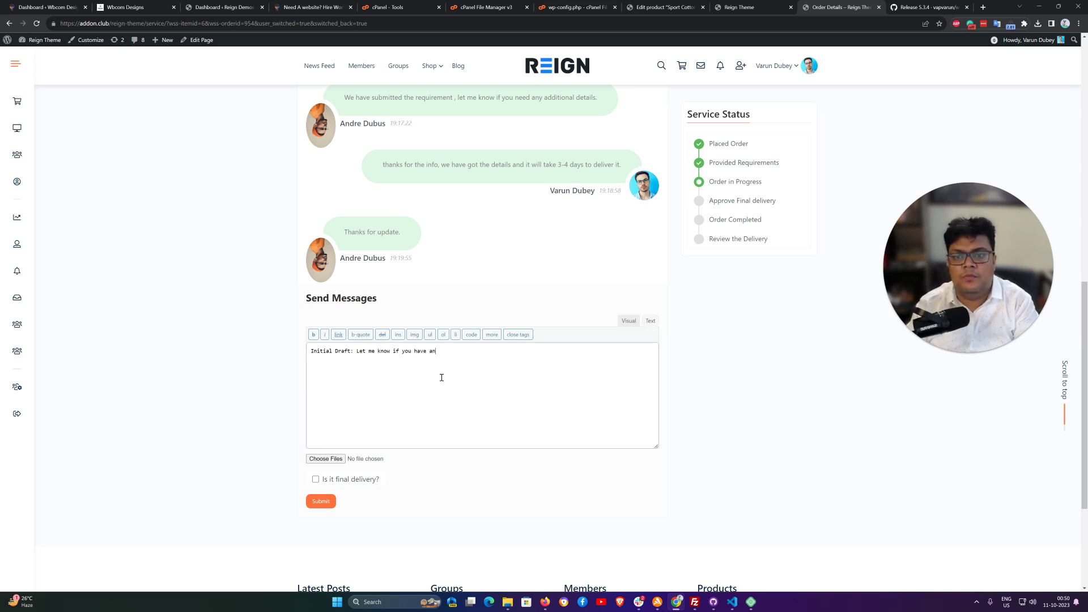
type("y revision")
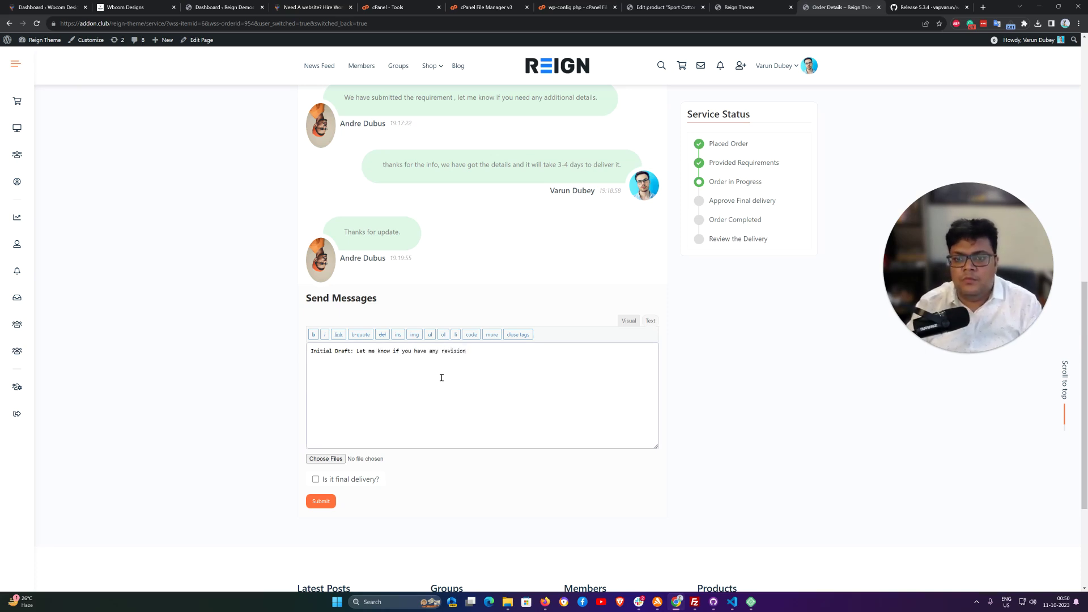
Leave 'Is it final delivery?' unchecked and submit the initial draft message
double_click(332, 479)
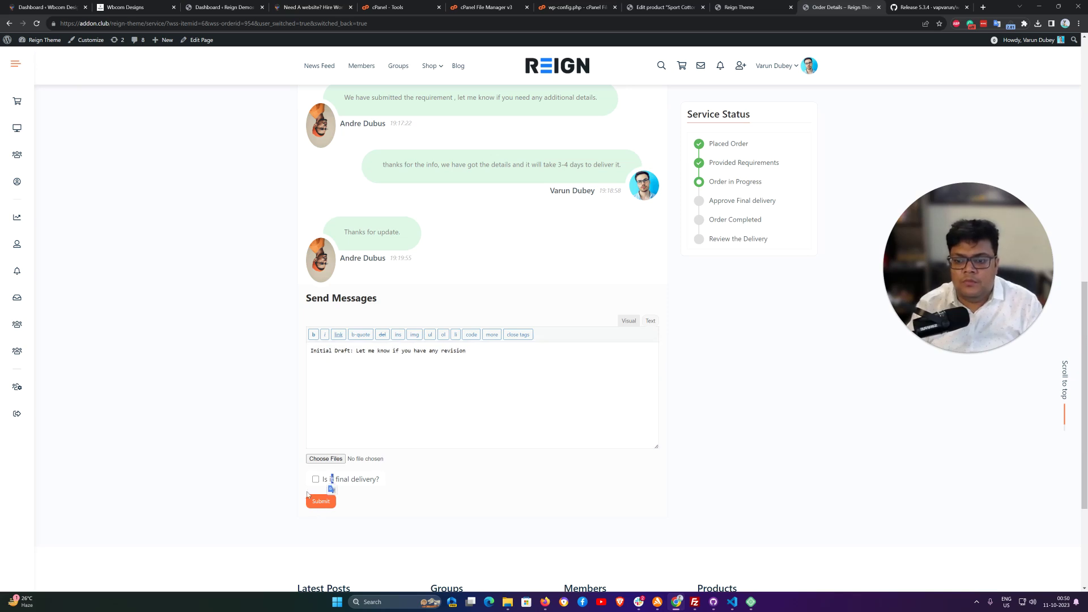
left_click(316, 479)
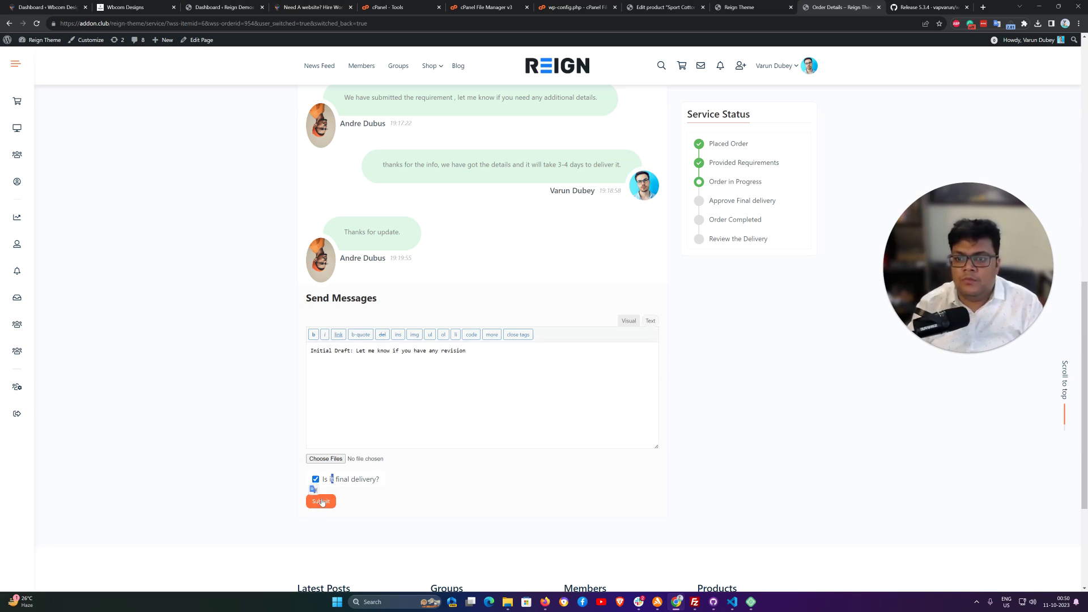
left_click(253, 409)
left_click(316, 480)
left_click(320, 501)
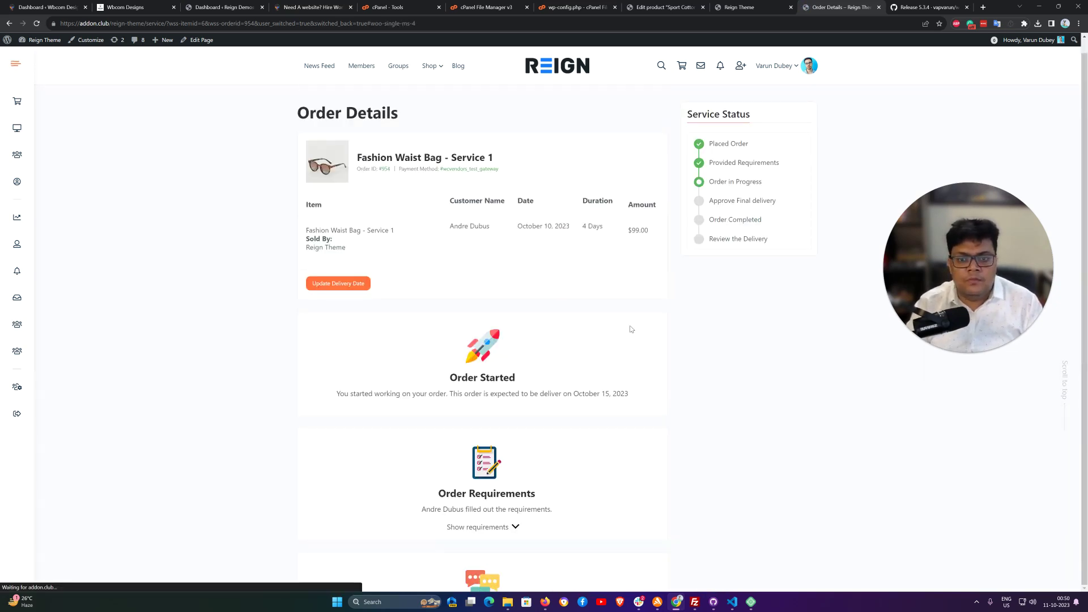
Attach new 1.txt from the Desktop, tick 'Is it final delivery?' and type 'File is attached'
scroll(548, 266, "up", 2)
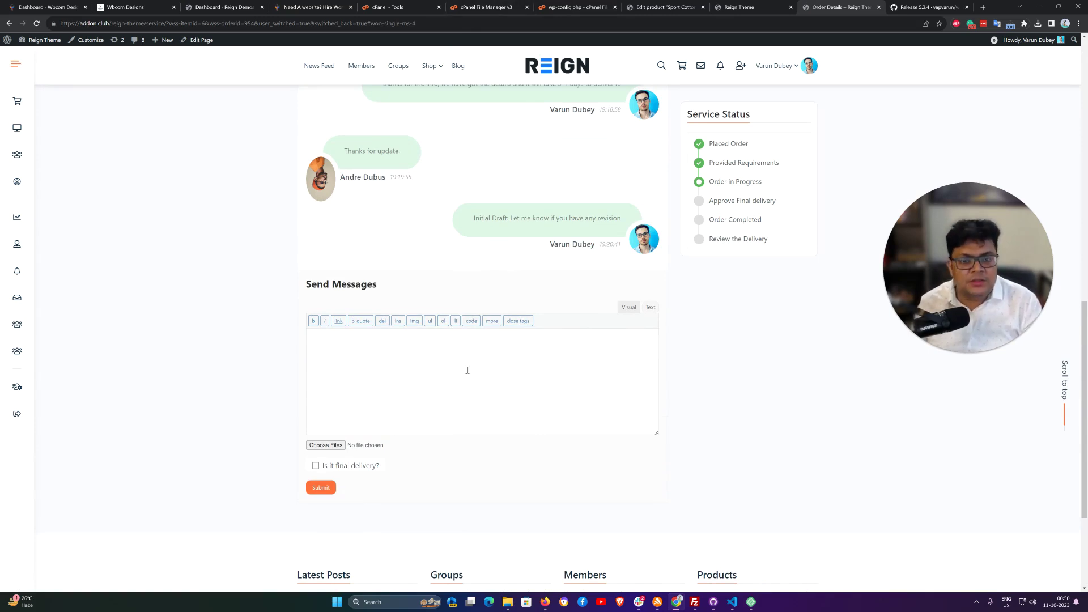
left_click(387, 408)
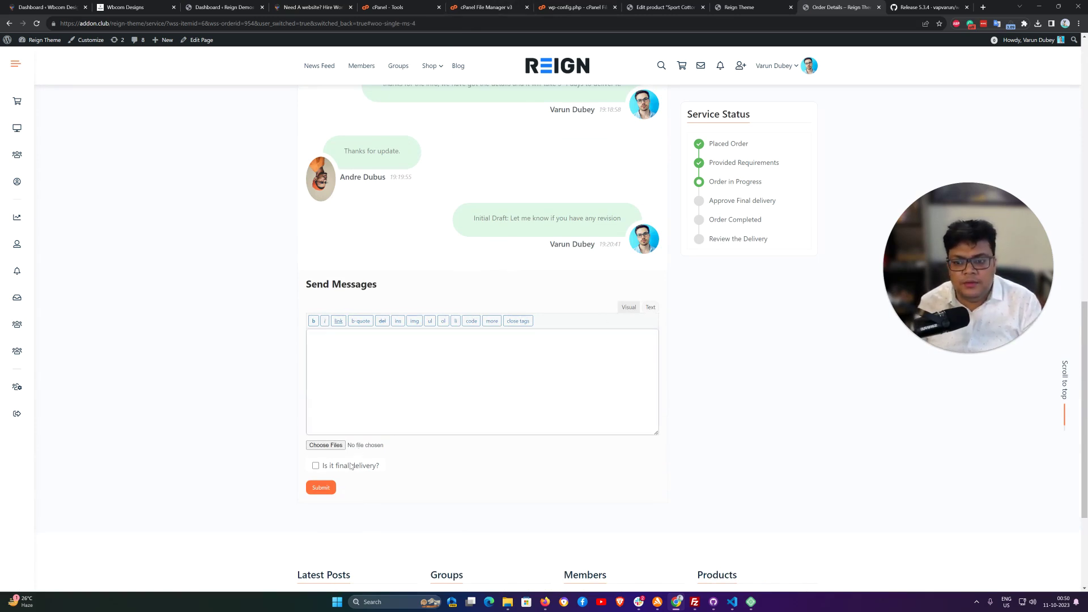
left_click(333, 445)
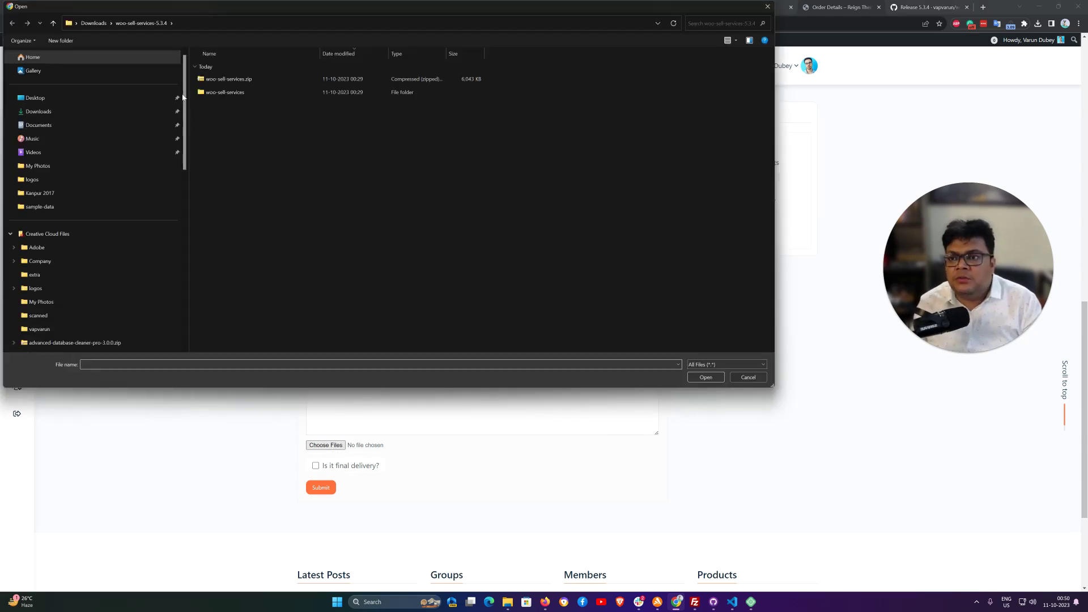
left_click(45, 97)
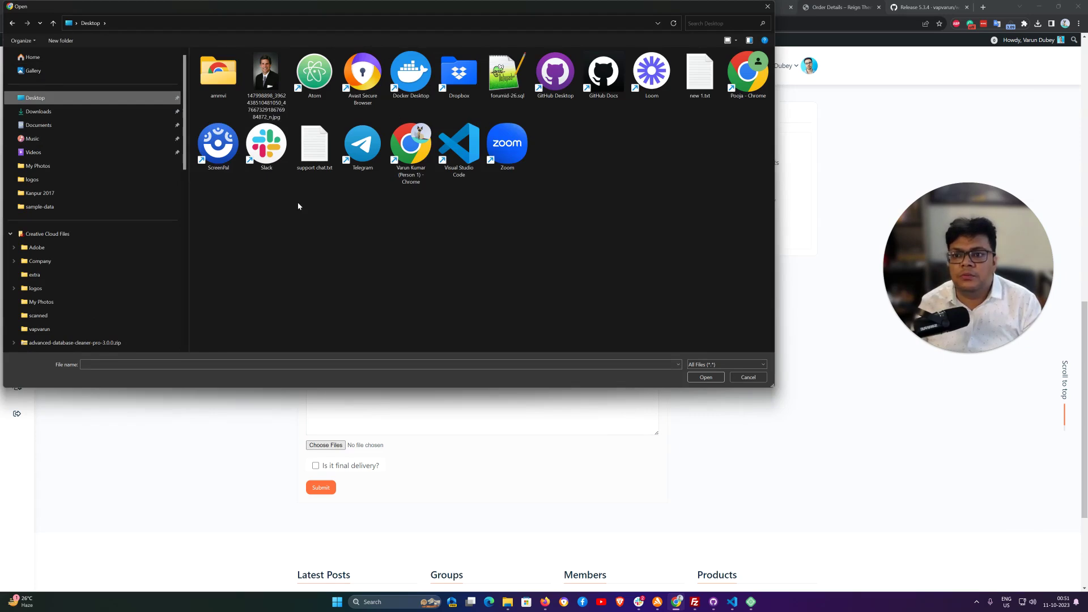
double_click(703, 77)
scroll(255, 404, "down", 3)
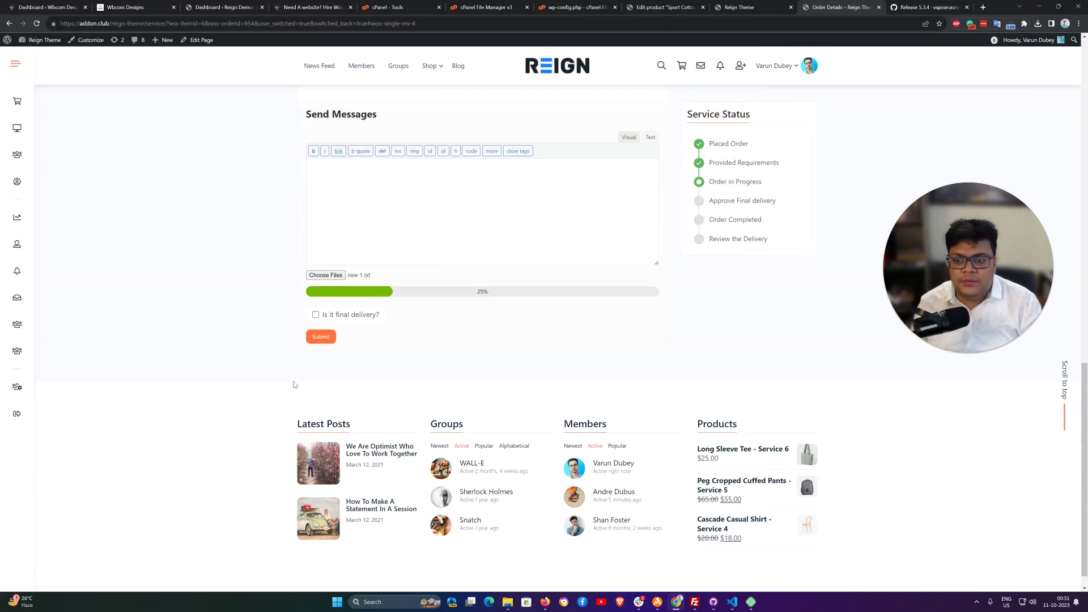
left_click(316, 315)
left_click(414, 227)
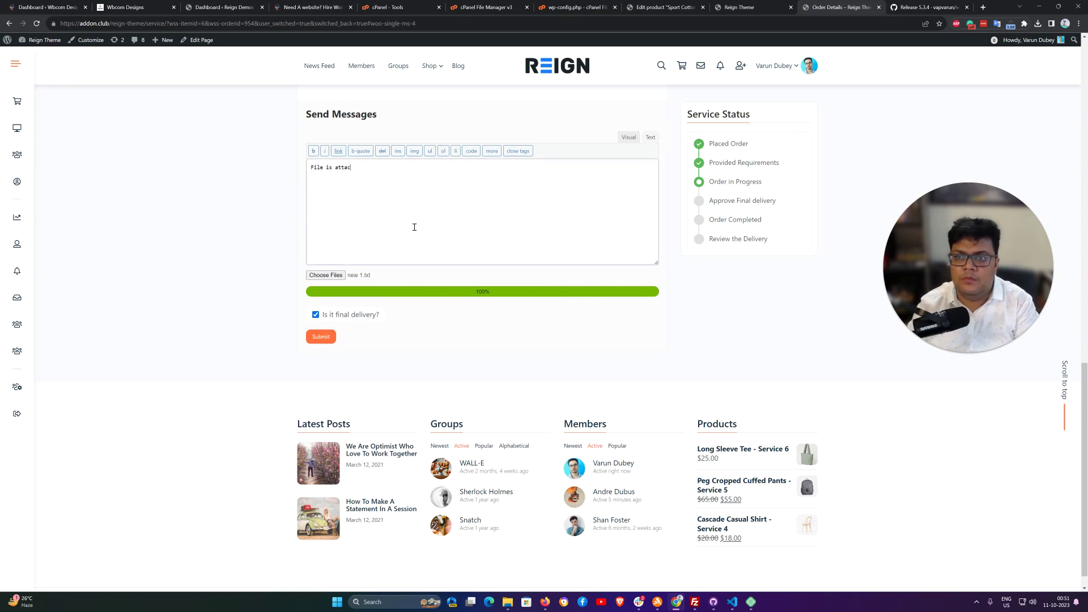
Send the final delivery with new 1.txt, then switch to the customer's account from Members
left_click(328, 338)
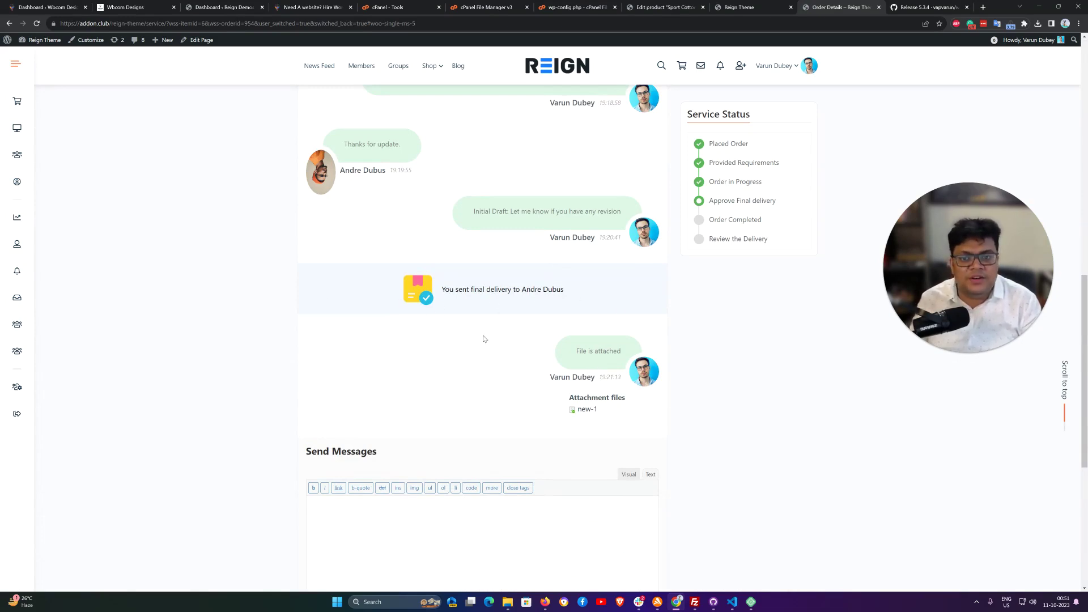
scroll(566, 334, "up", 15)
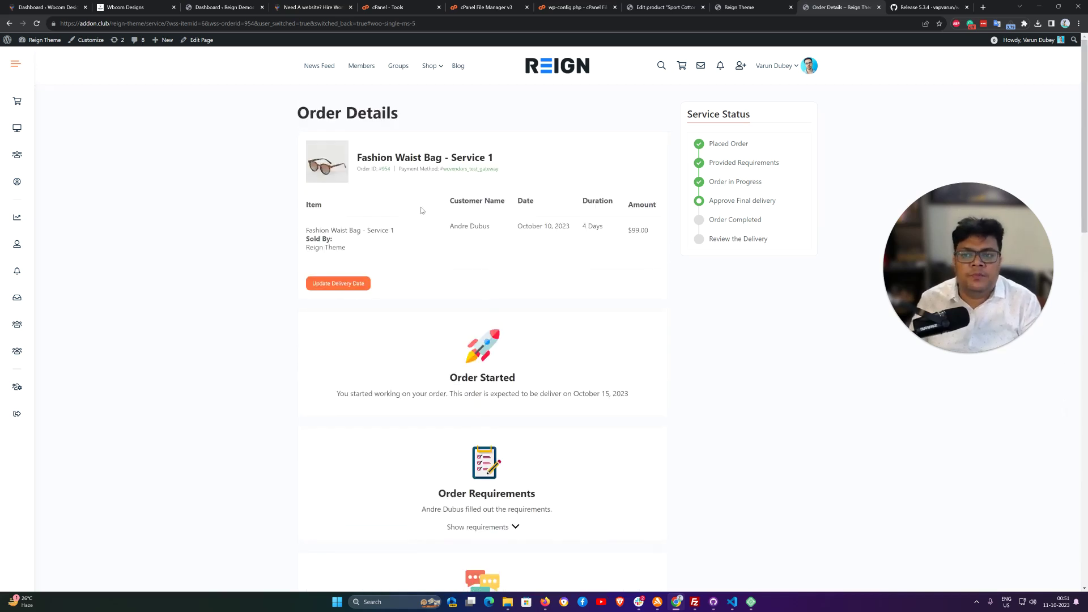
left_click(355, 66)
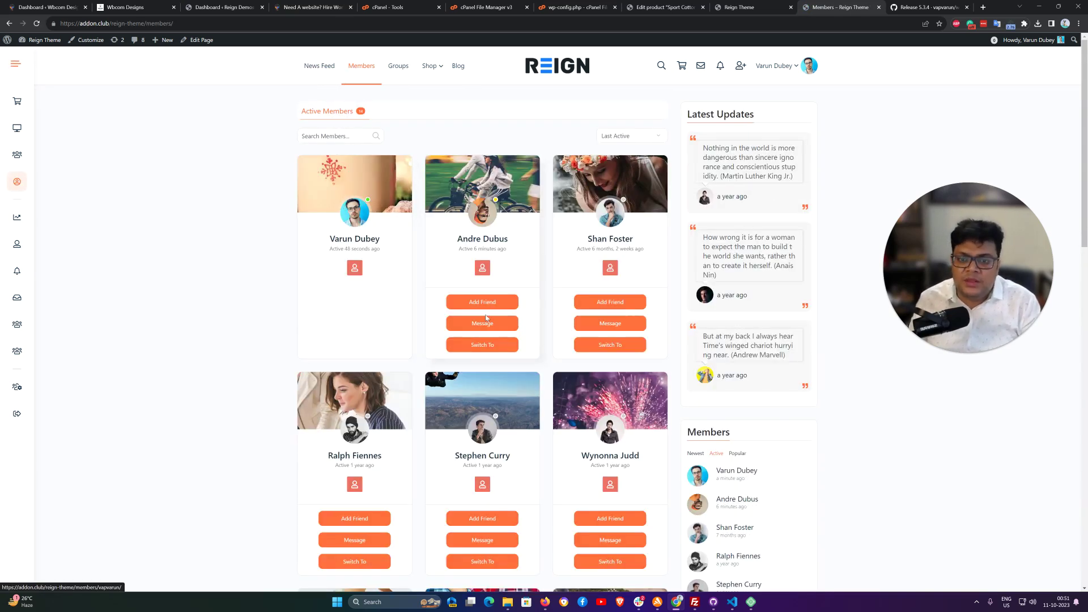
left_click(489, 345)
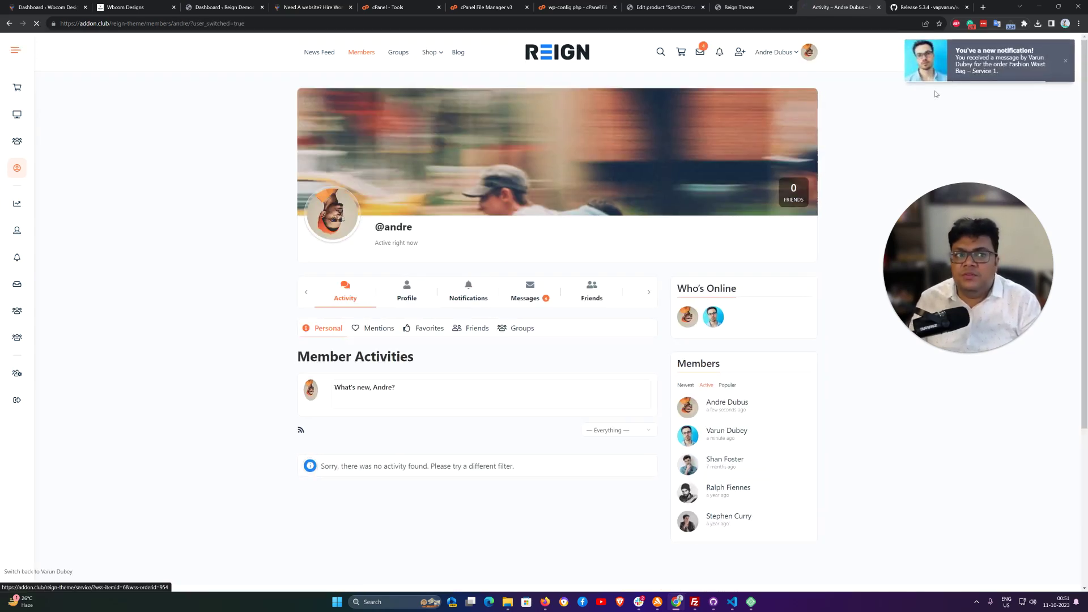
Open My account > Services and view the Fashion Waist Bag - Service 1 order details
left_click(935, 80)
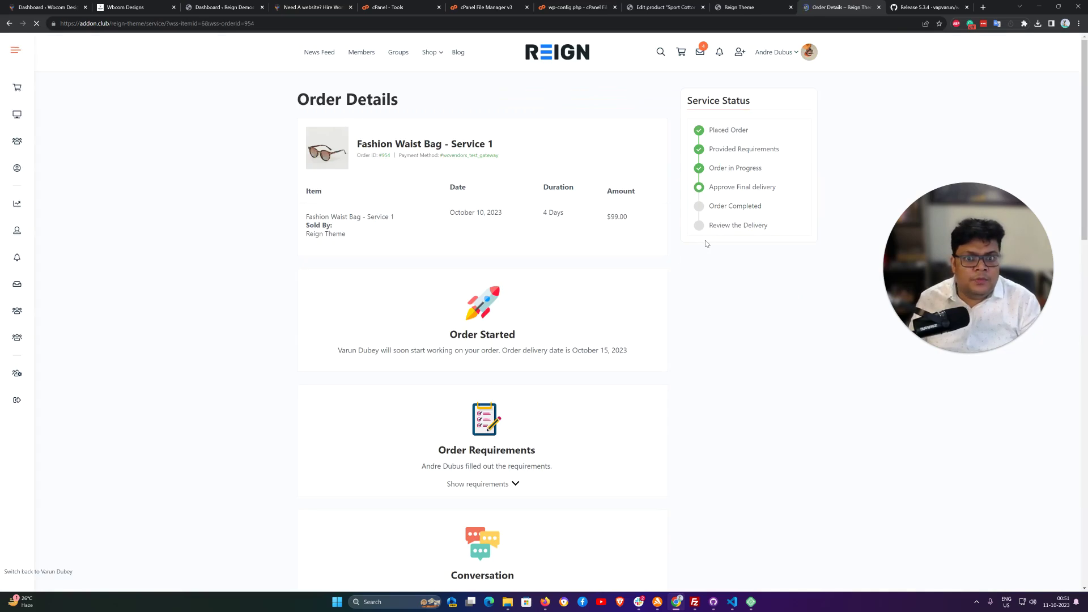
mouse_move(431, 54)
left_click(435, 89)
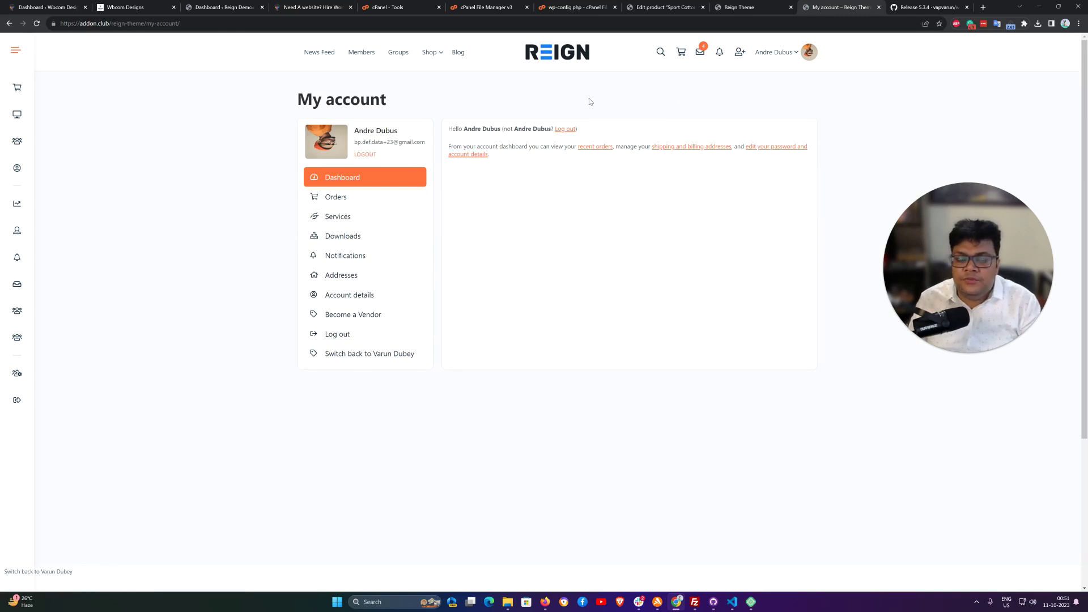
left_click(351, 219)
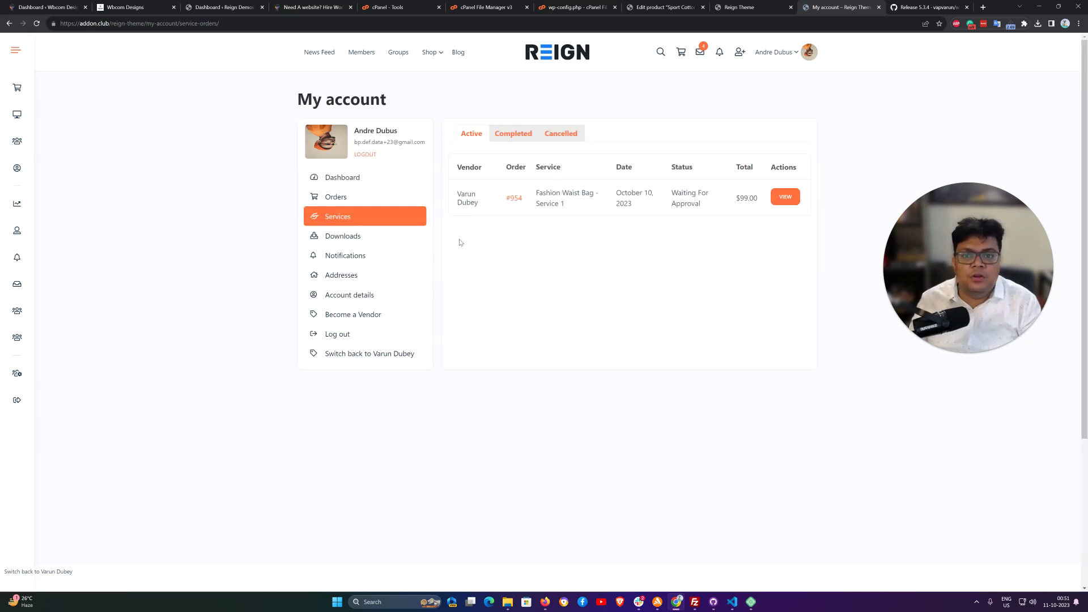
left_click(783, 198)
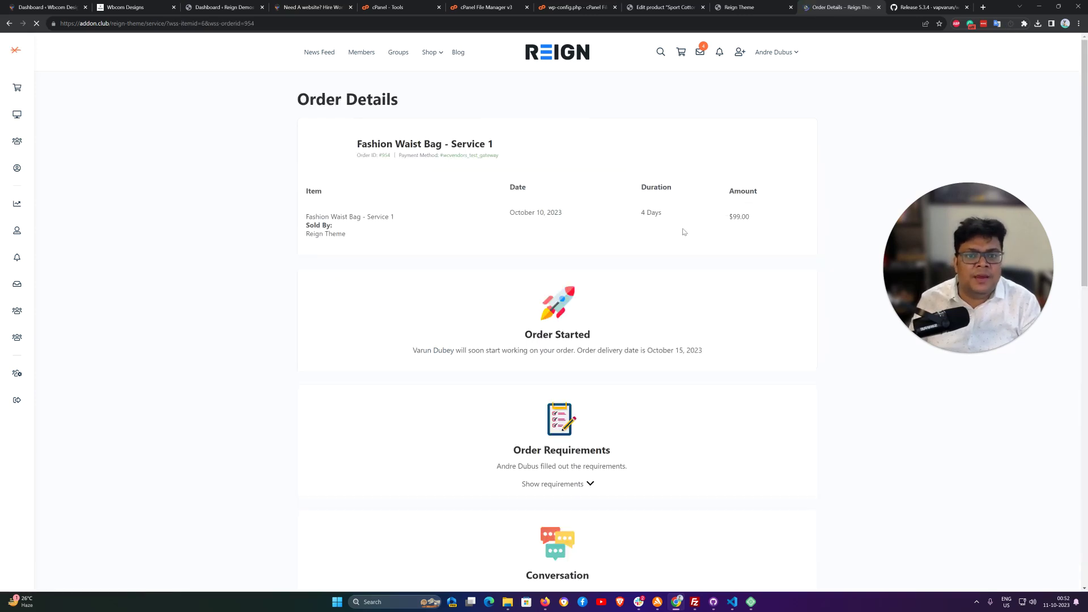
Send 'Please make following changes' with final delivery acceptance left on No
scroll(567, 312, "down", 15)
scroll(565, 316, "up", 4)
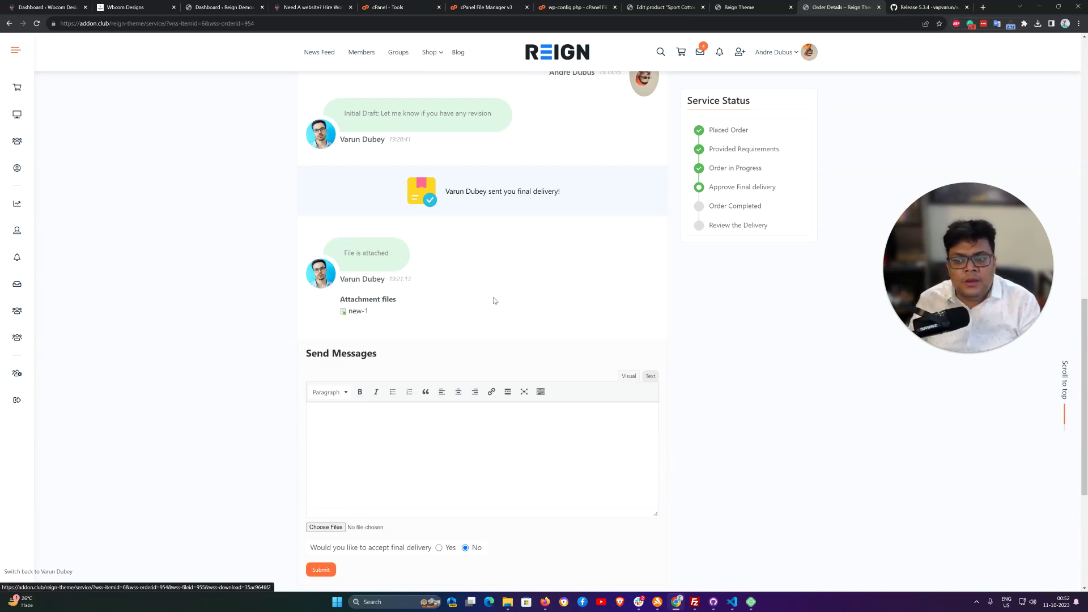
scroll(425, 247, "up", 3)
scroll(407, 260, "down", 4)
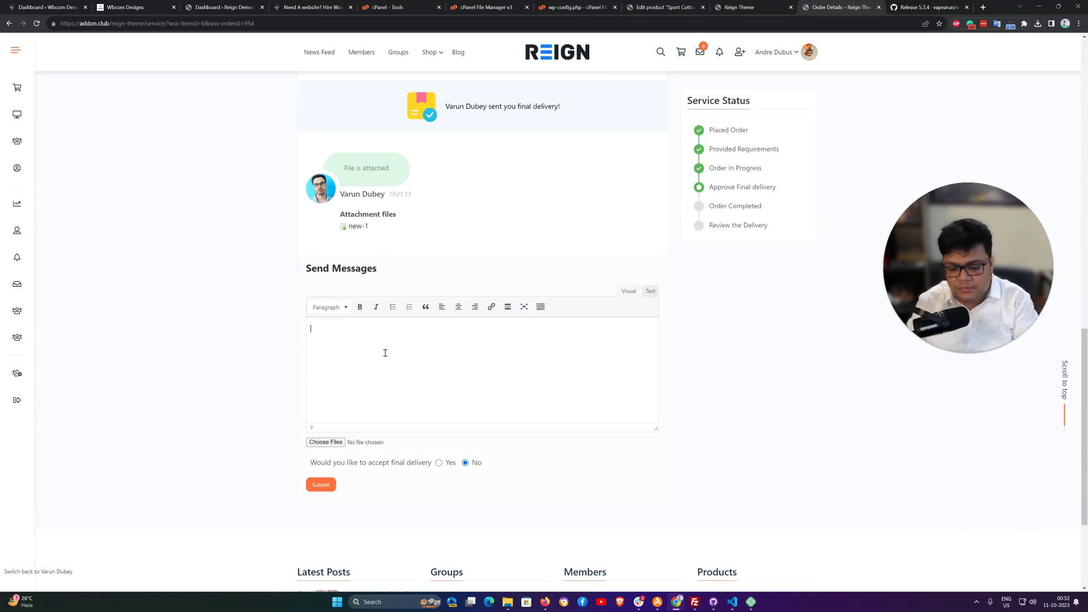
type("ase ma")
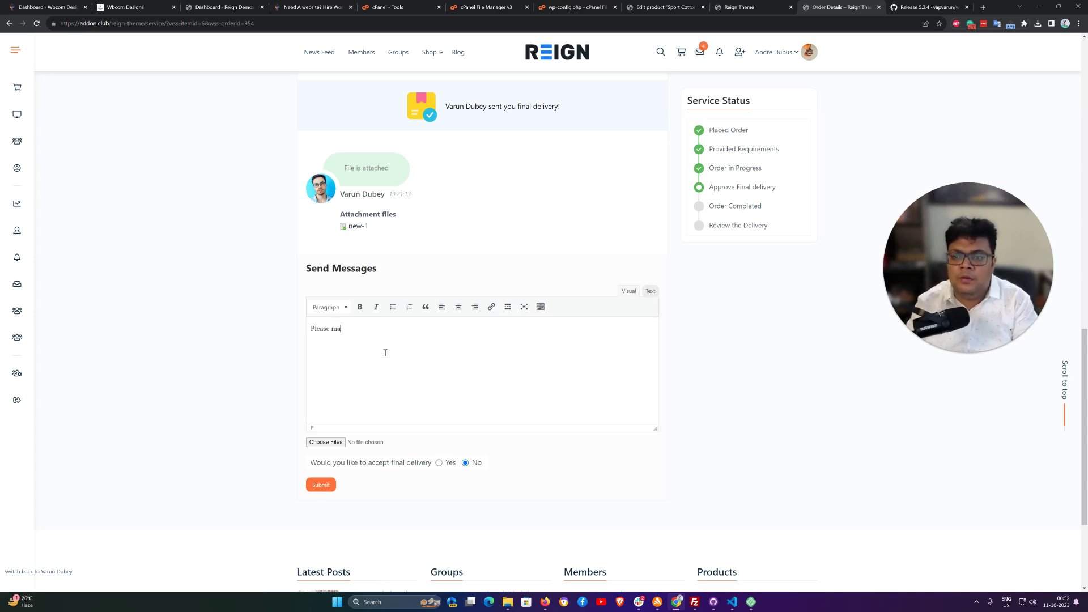
type("ke fo")
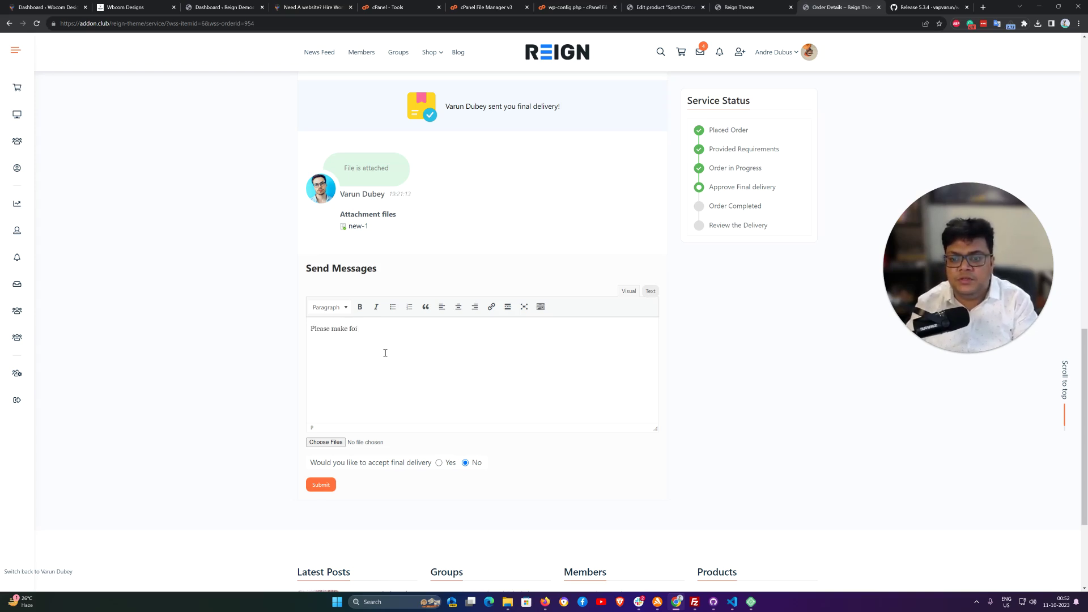
type("llowing changes")
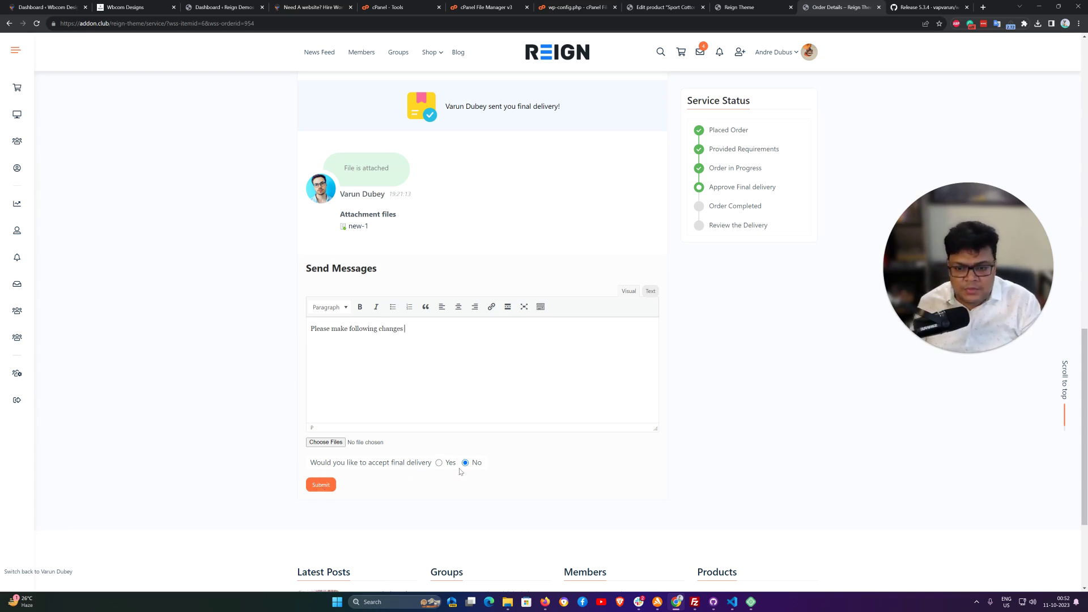
left_click(319, 488)
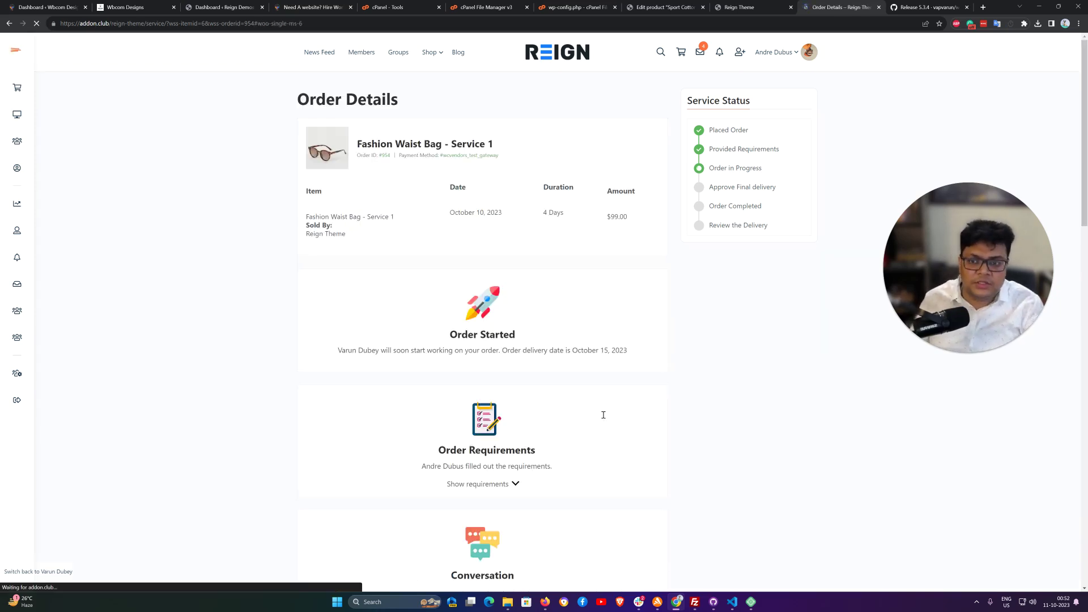
scroll(601, 336, "up", 5)
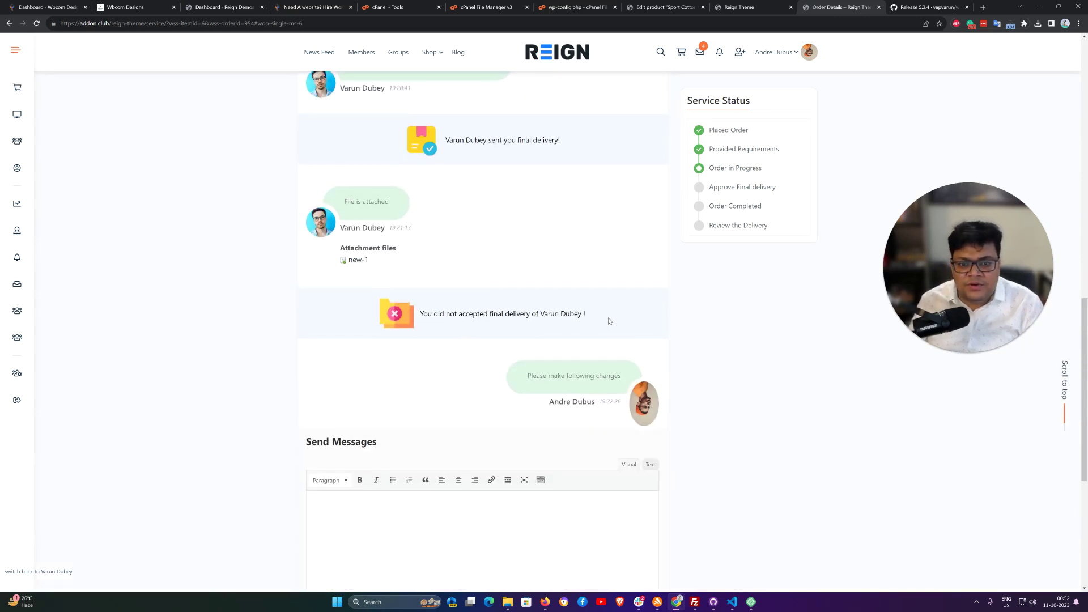
scroll(618, 330, "down", 5)
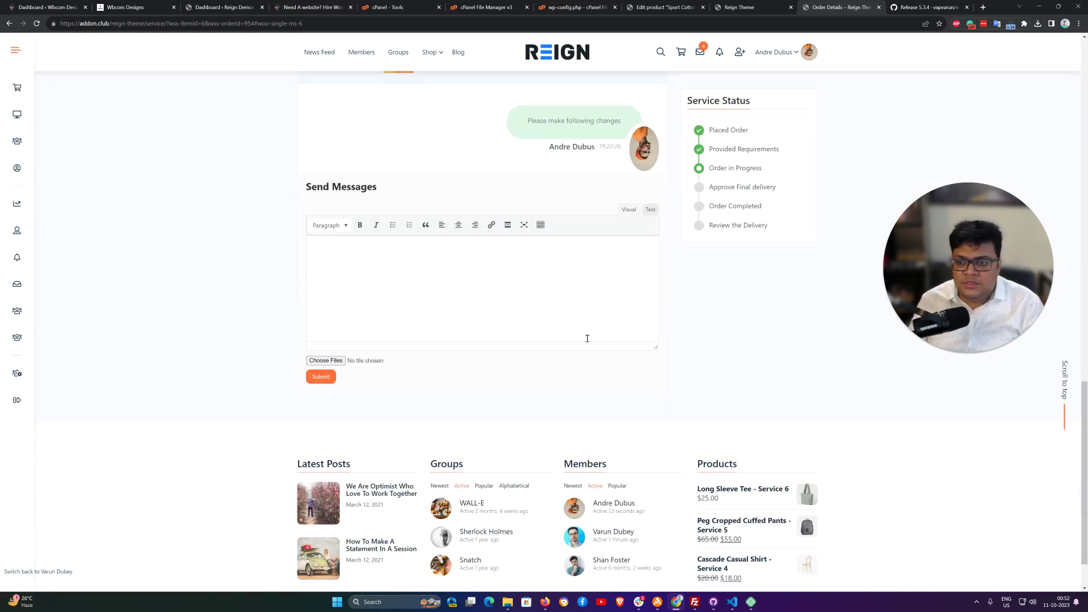
scroll(374, 376, "down", 1)
Switch back to the vendor and write a revision note starting 'Please check again'
left_click(51, 572)
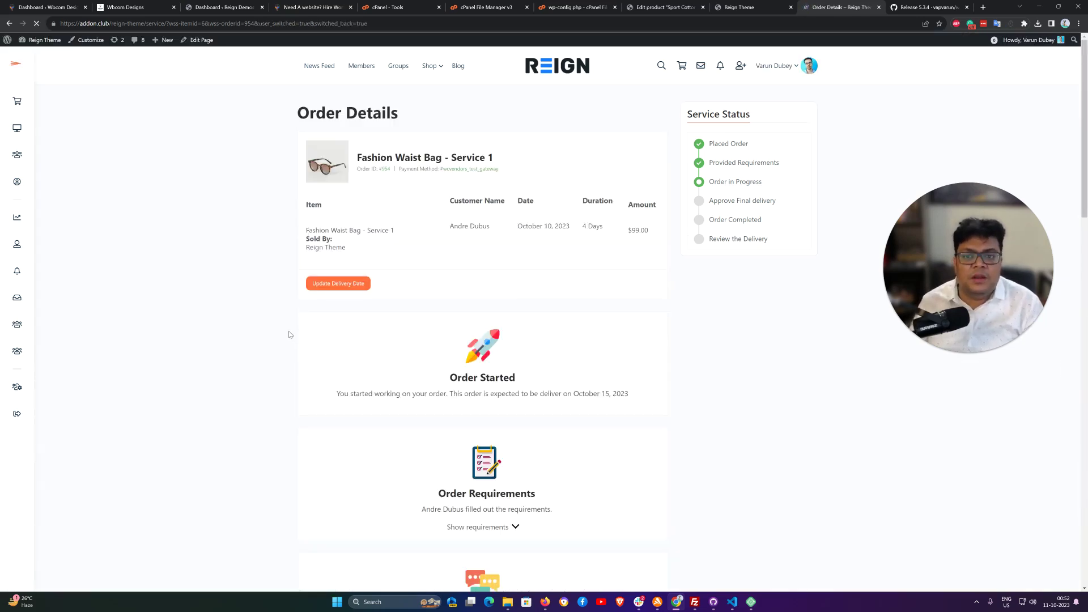
scroll(440, 315, "down", 9)
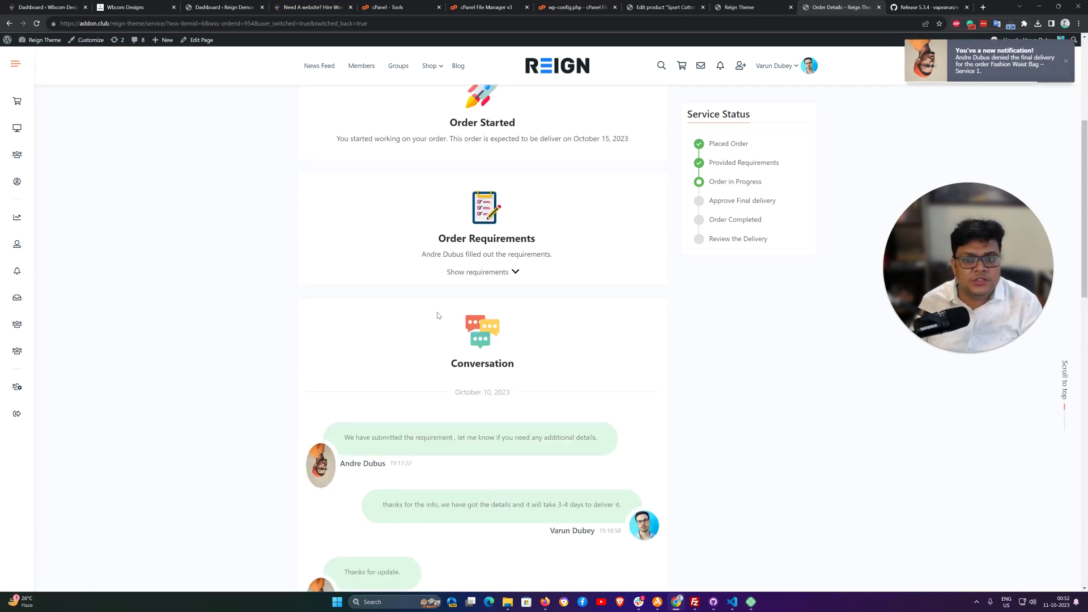
scroll(429, 350, "down", 10)
left_click(419, 267)
type("Please check again,")
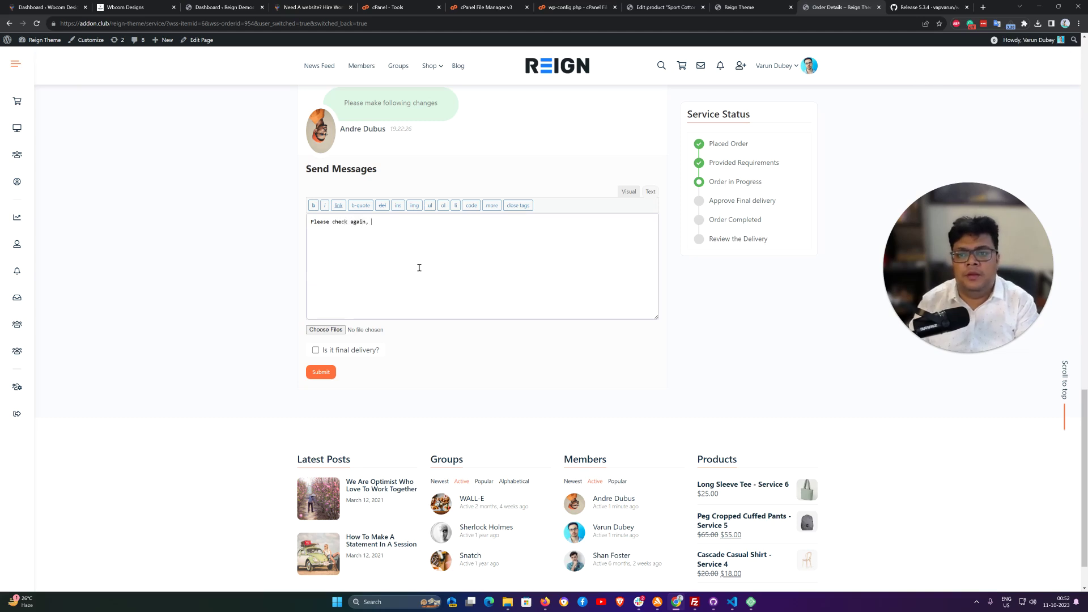
type(" i have modified as per your request.")
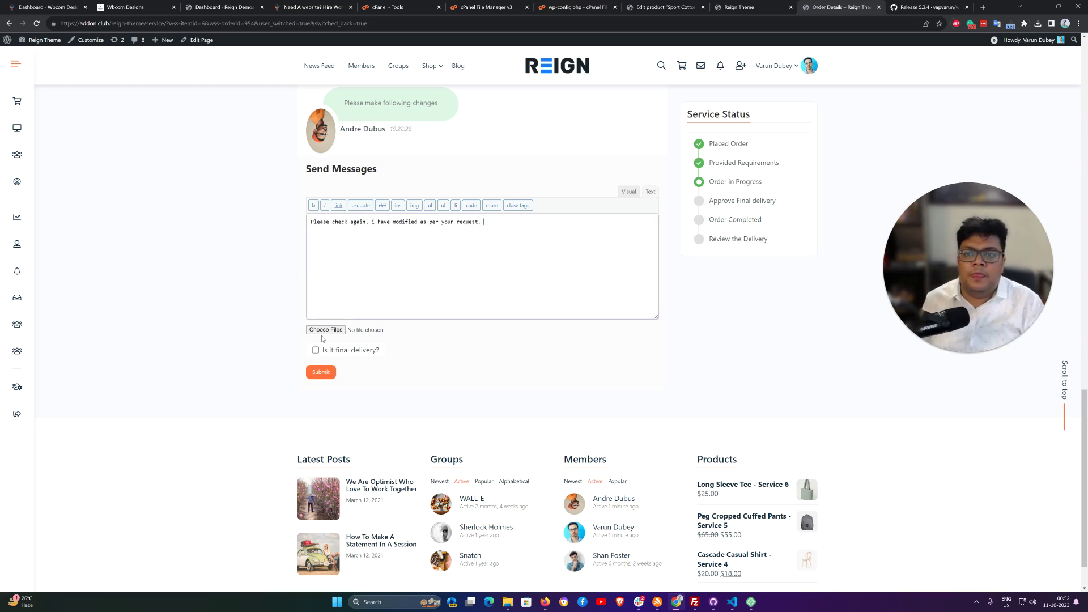
Attach support chat.txt, tick 'Is it final delivery?' and submit the revised delivery
left_click(326, 329)
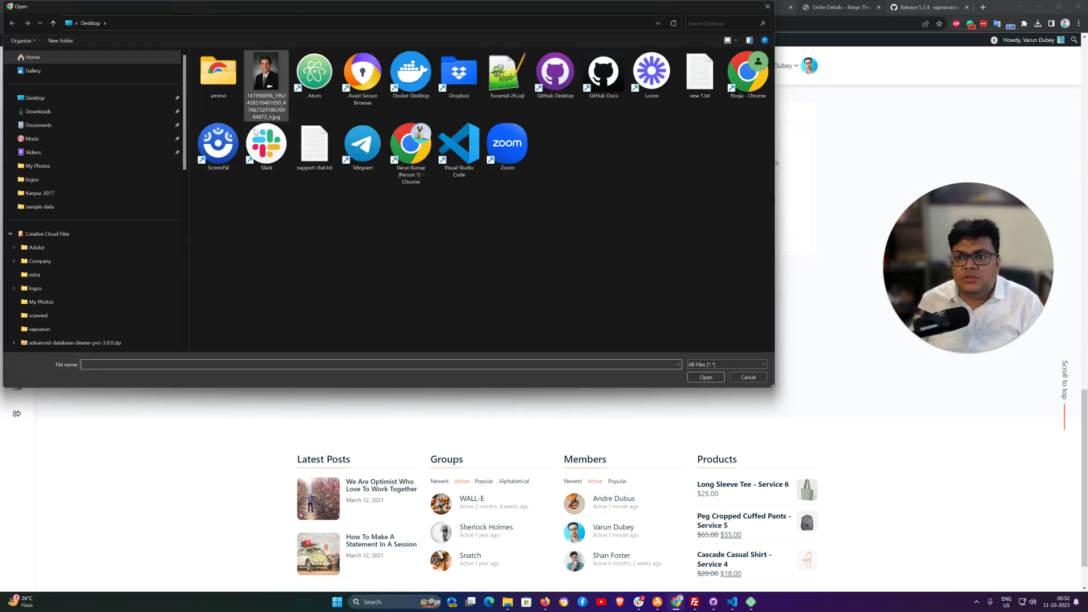
left_click(311, 152)
double_click(310, 152)
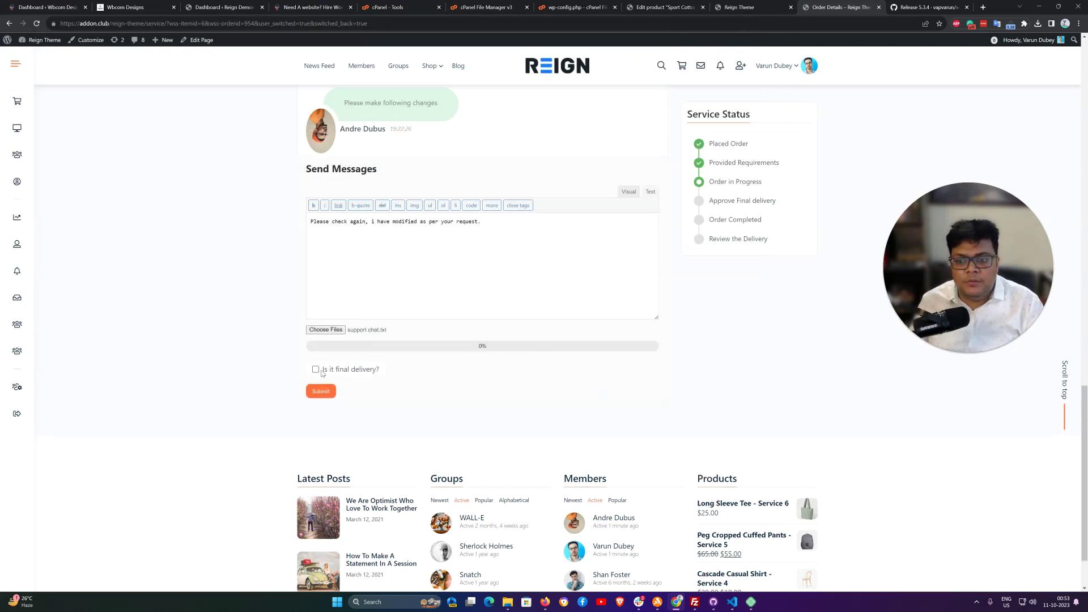
left_click(315, 369)
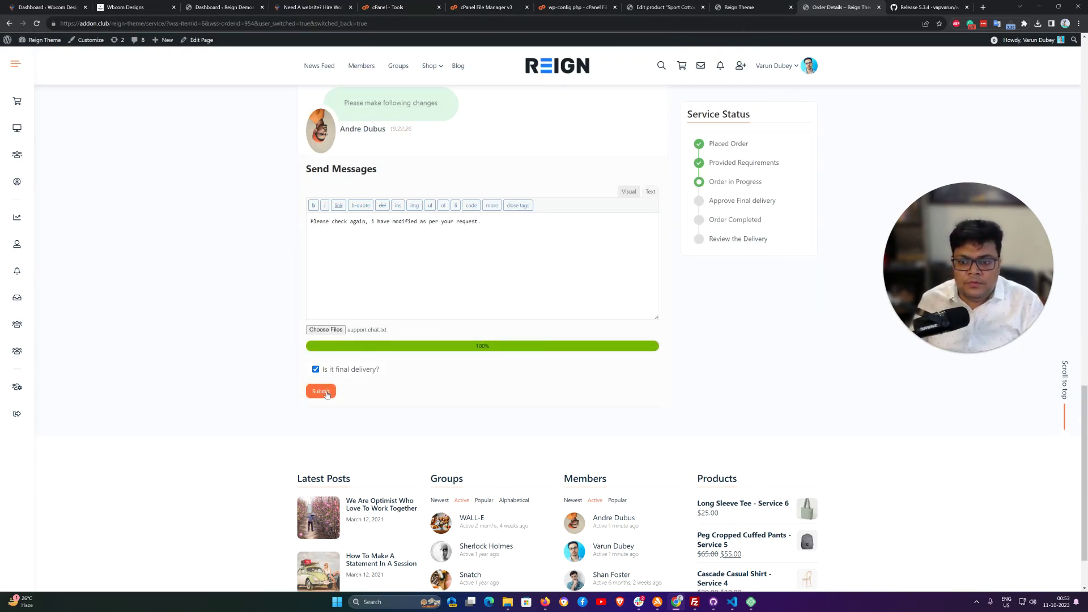
left_click(320, 391)
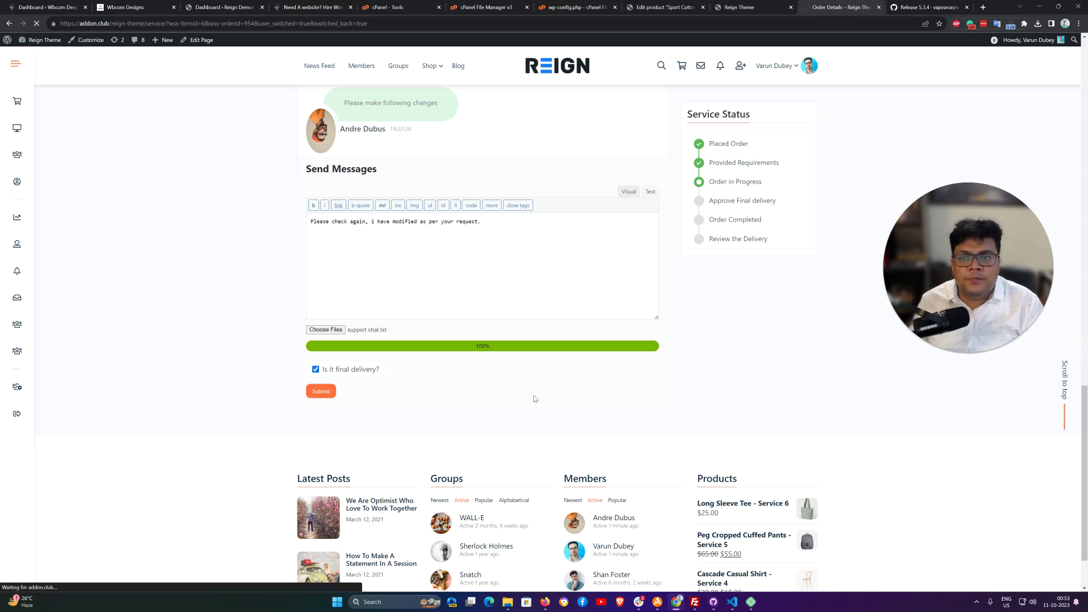
Switch to the customer's account from the Members directory
left_click(362, 66)
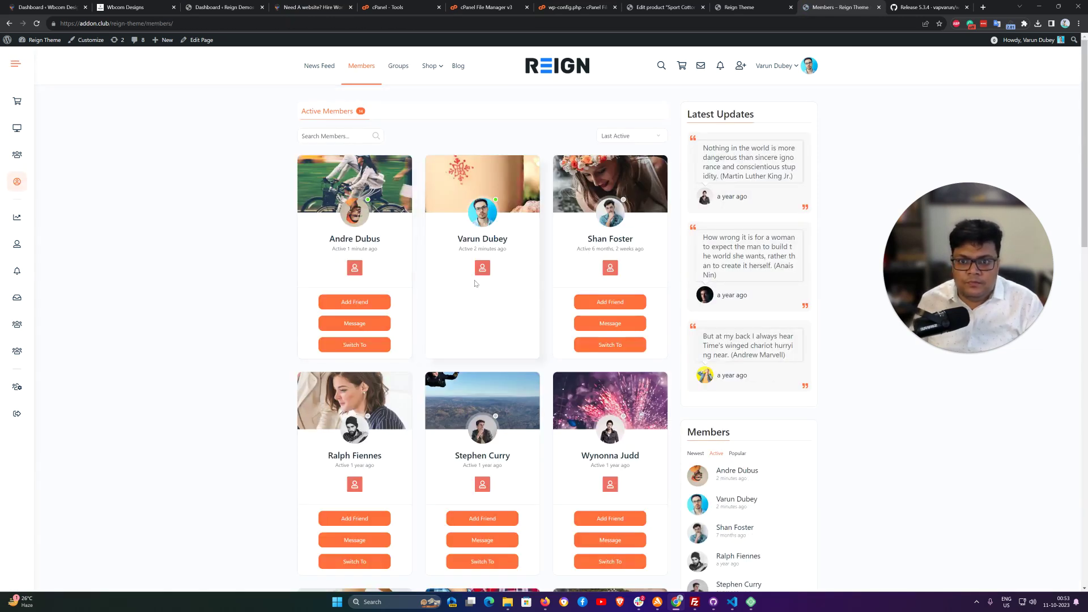
left_click(354, 345)
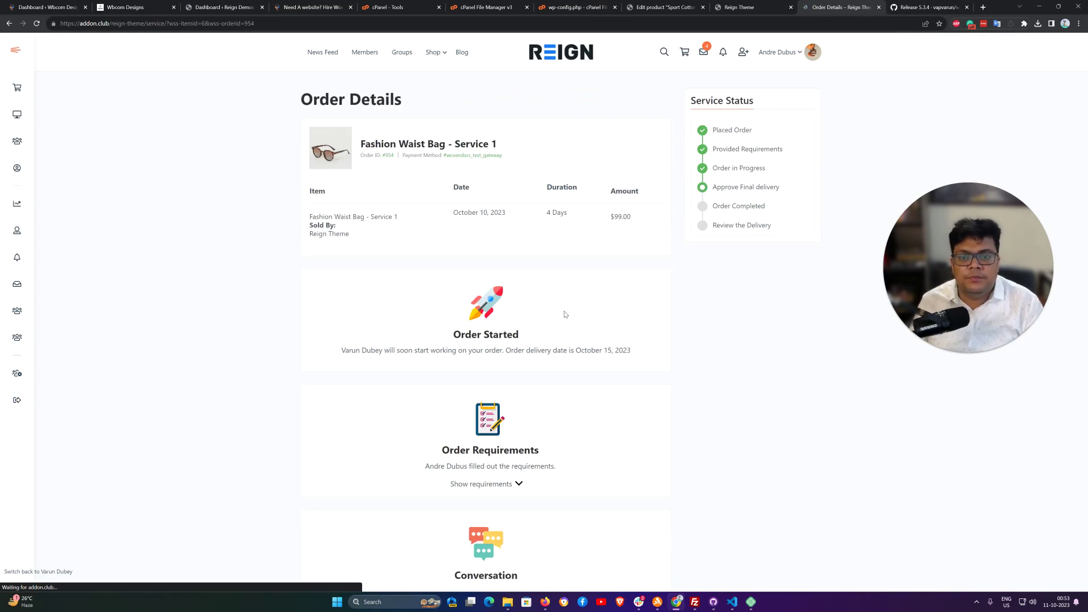
Send 'Thanks, looks good :)' with Yes chosen to accept the final delivery
scroll(564, 314, "down", 15)
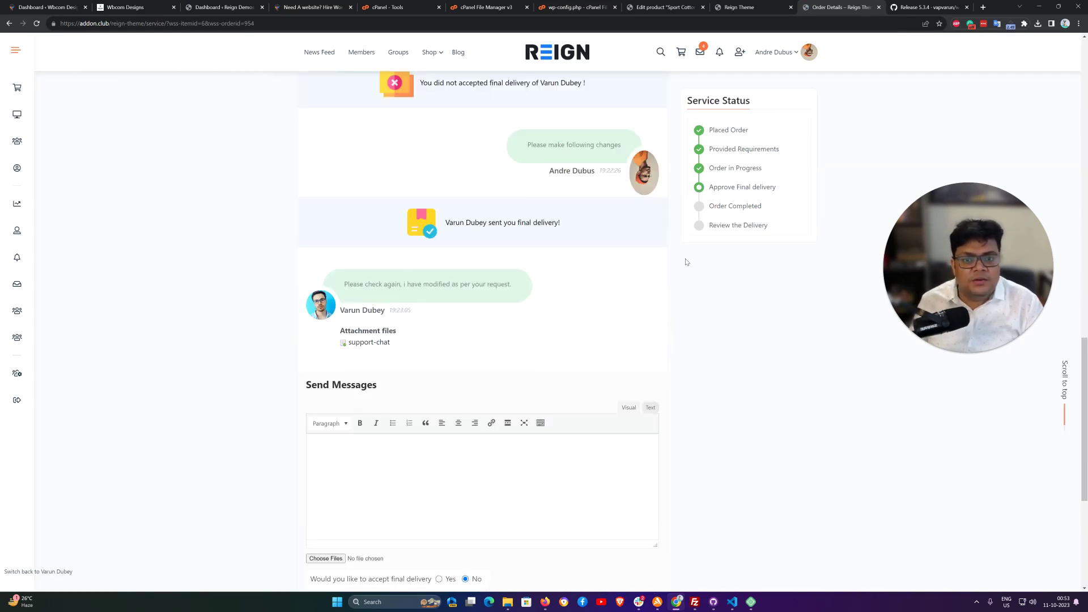
scroll(432, 377, "down", 2)
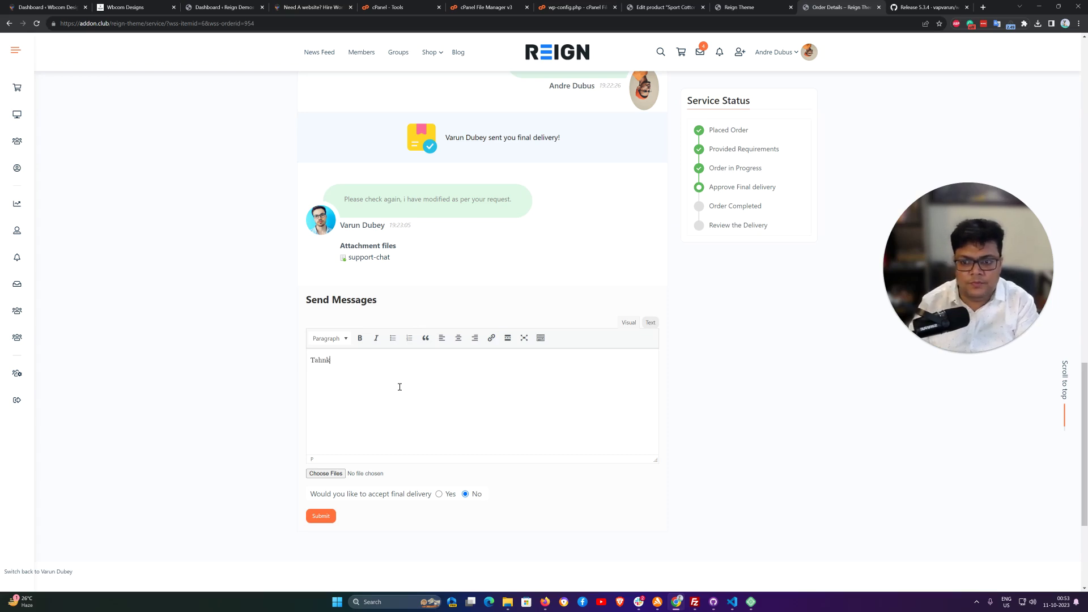
key("BackSpace")
key("BackSpace")
key("BackSpace")
key("BackSpace")
type("h")
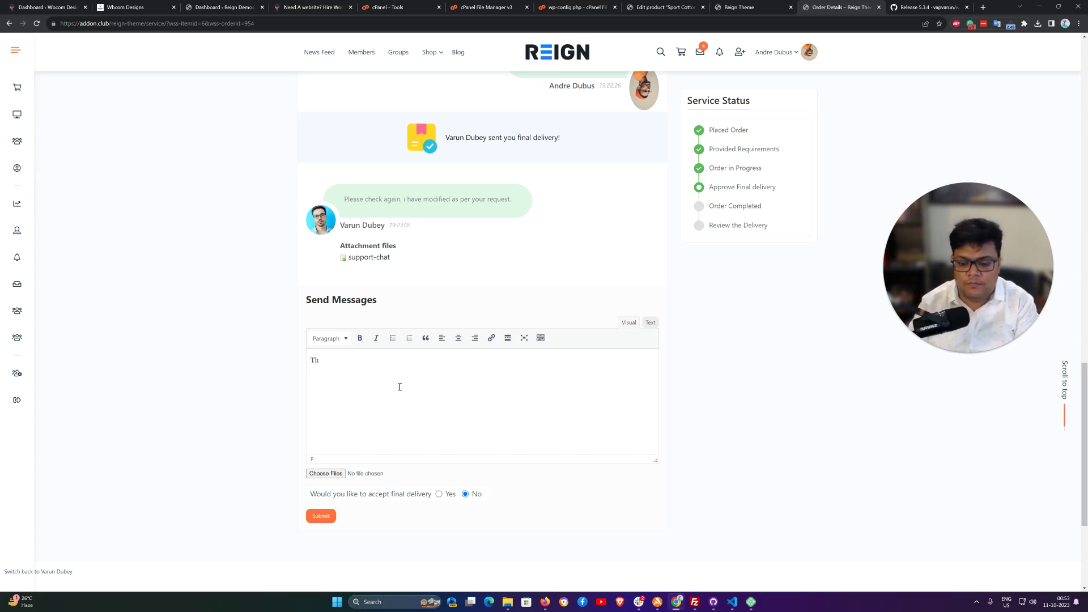
type("jananks, looks good :)")
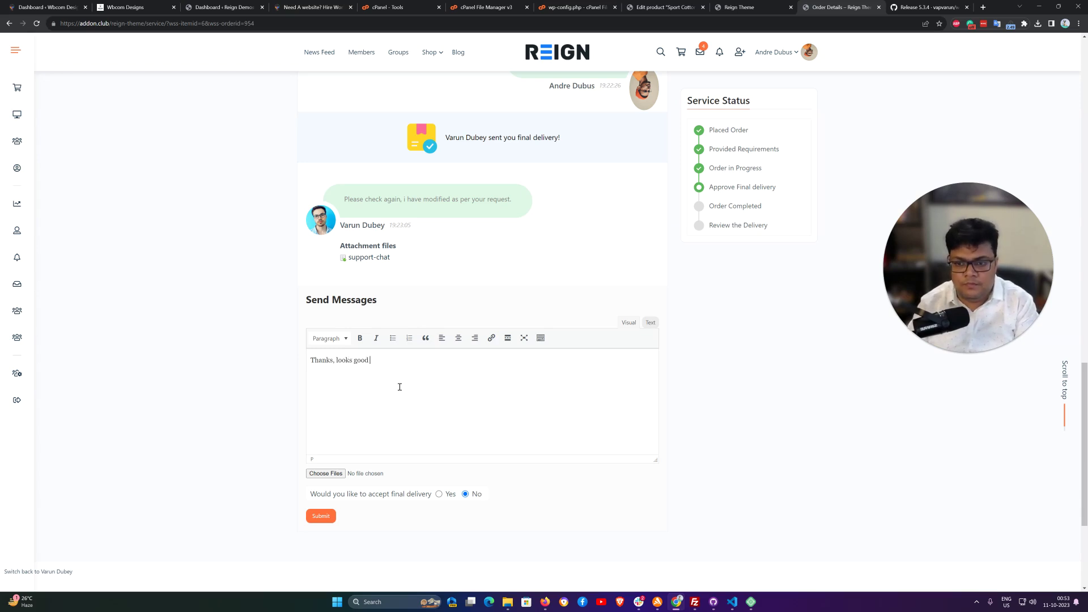
left_click(439, 494)
left_click(321, 516)
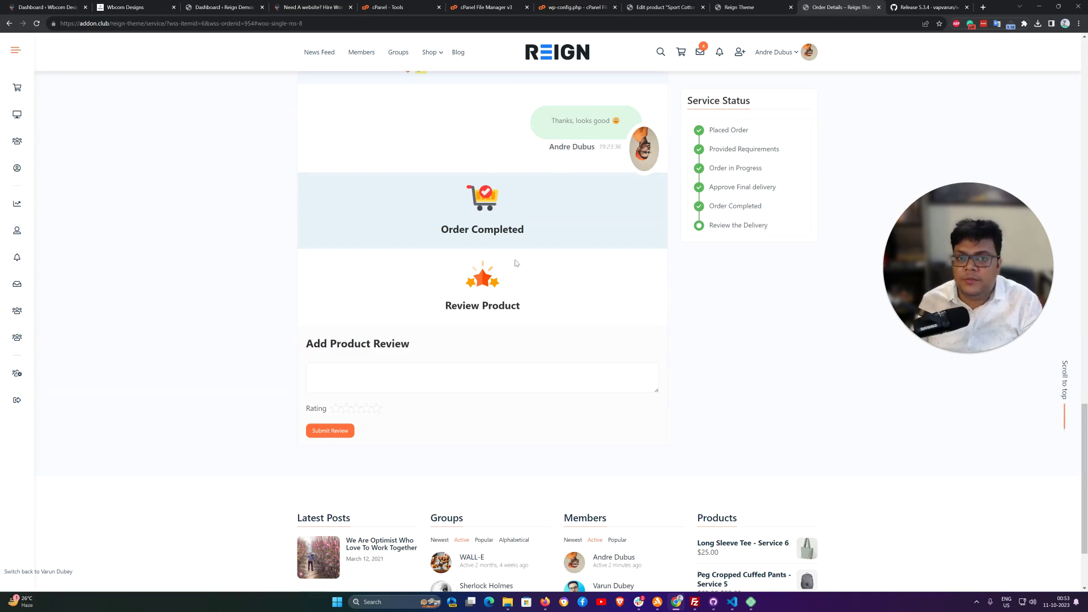
Scroll over the completed order and reveal the buyer's requirement answers
scroll(519, 252, "up", 10)
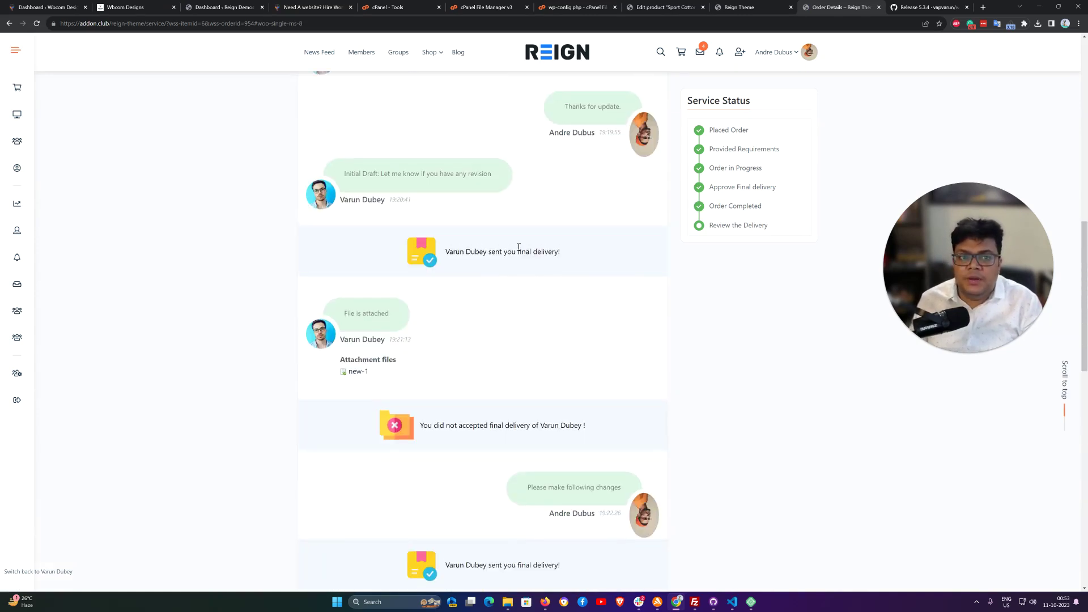
scroll(518, 248, "up", 4)
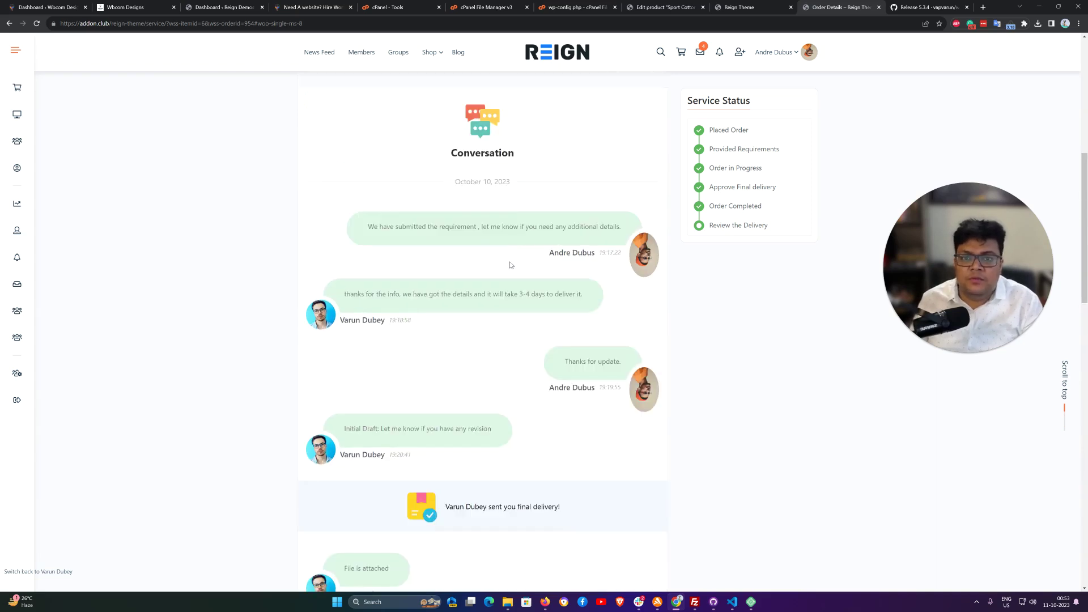
scroll(509, 265, "up", 7)
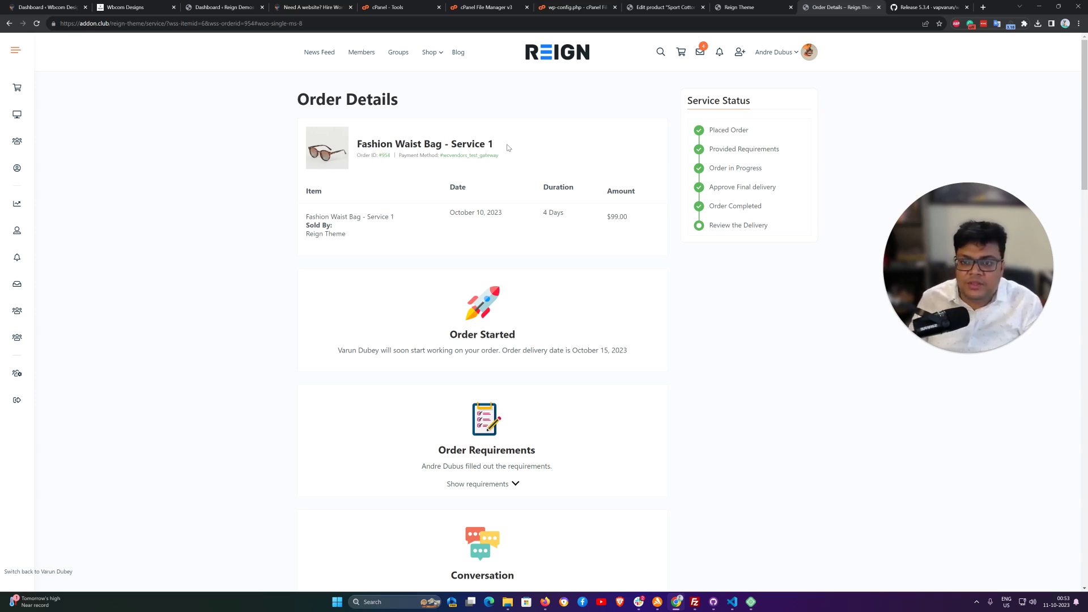
scroll(515, 177, "down", 2)
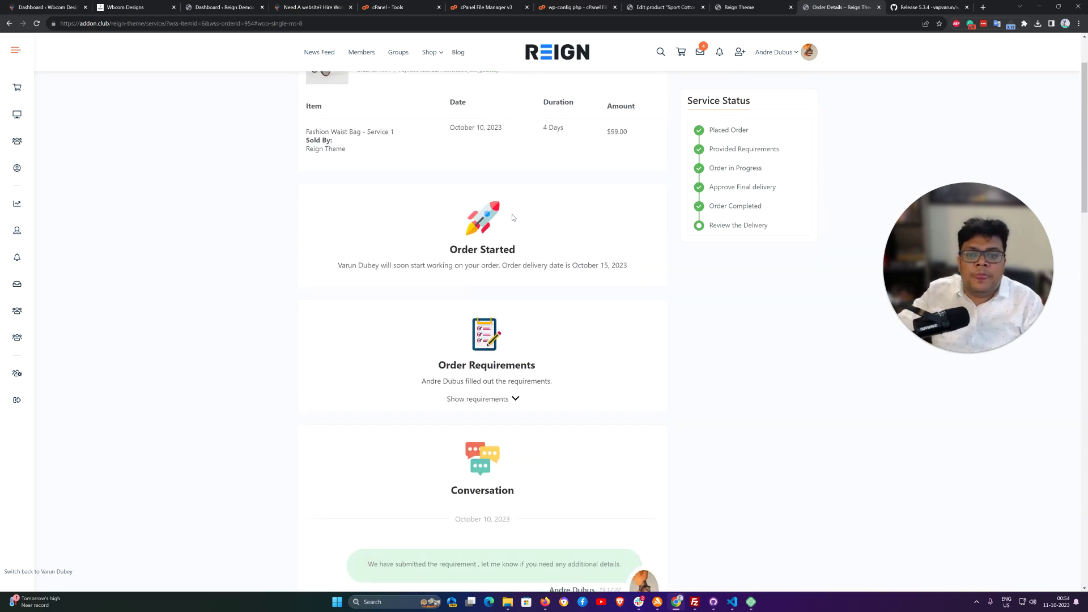
scroll(434, 153, "down", 3)
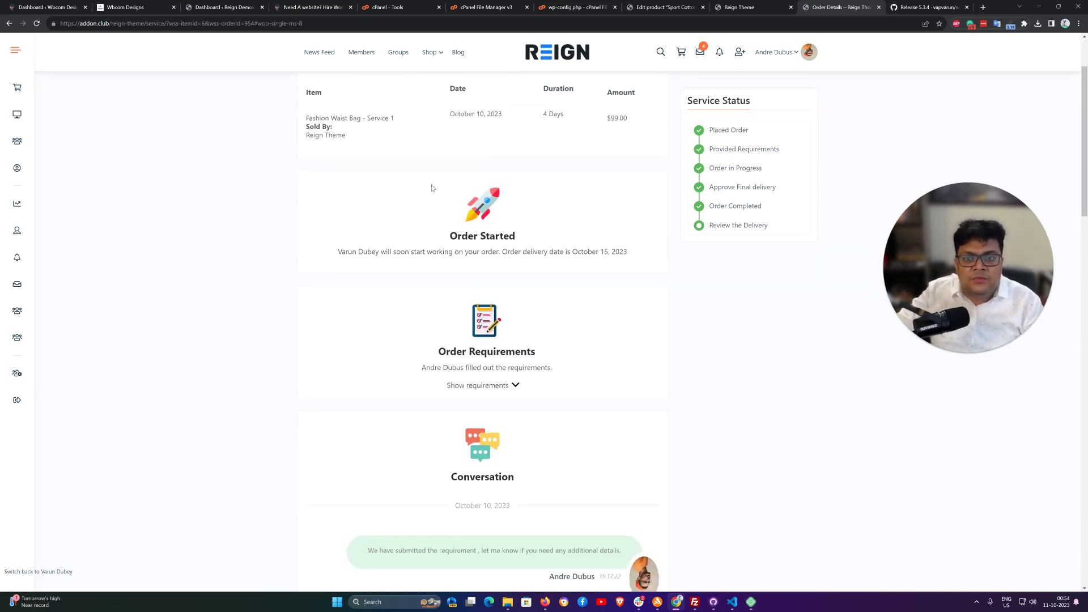
left_click(516, 229)
Scroll through the conversation history down to the Add Product Review text box
scroll(383, 278, "down", 3)
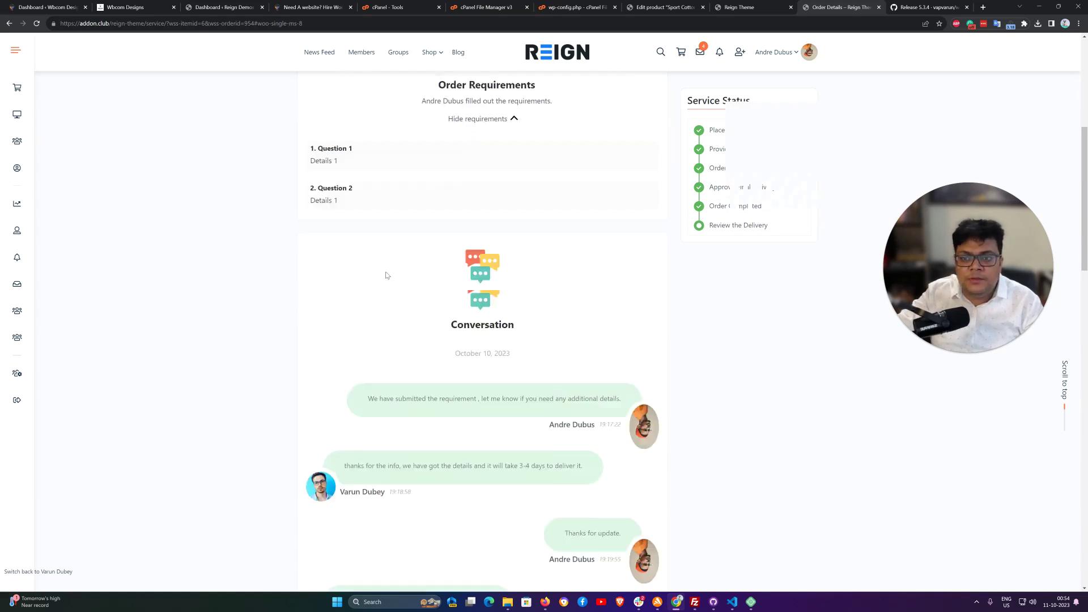
scroll(544, 227, "down", 3)
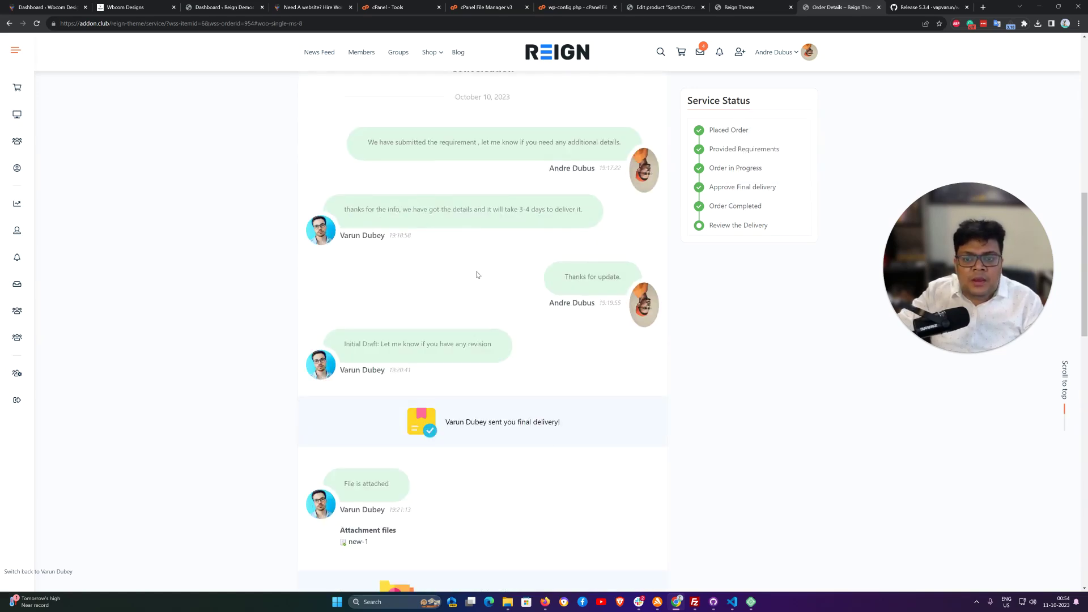
scroll(473, 340, "down", 2)
scroll(479, 384, "up", 3)
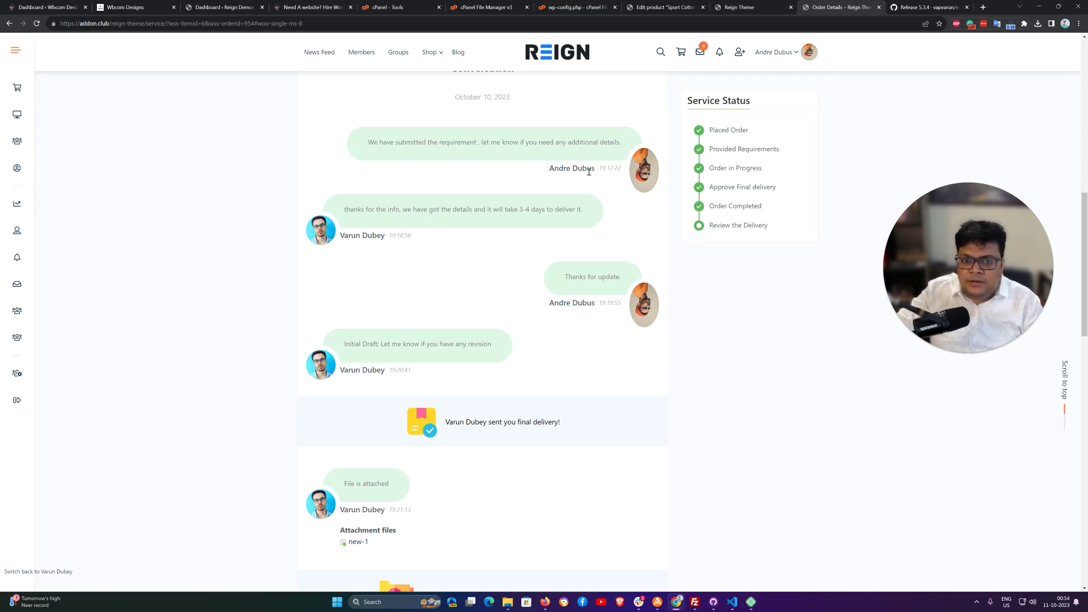
scroll(549, 246, "down", 3)
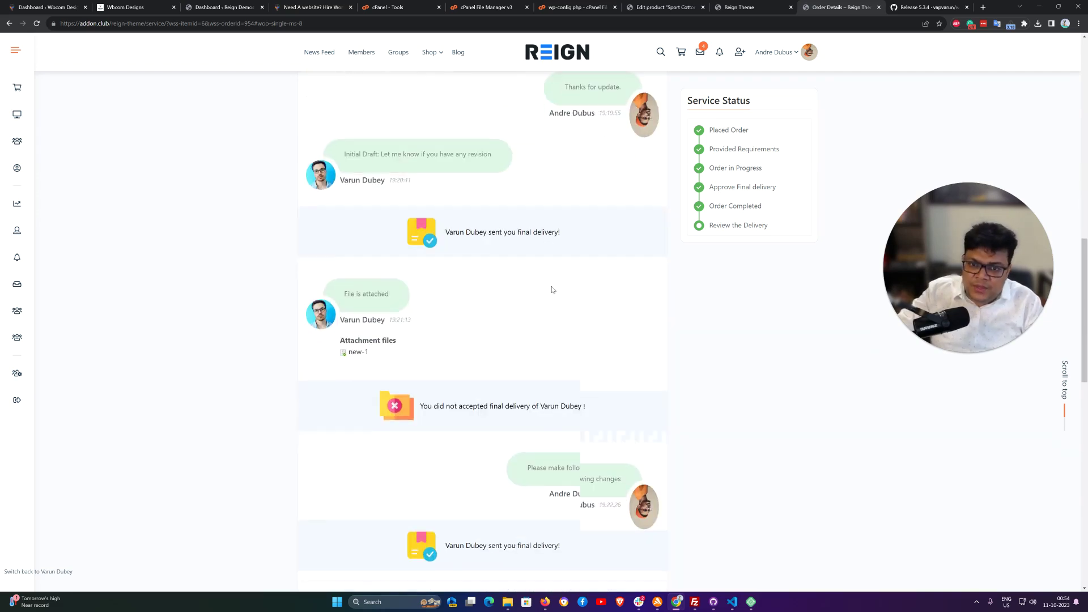
scroll(551, 287, "down", 2)
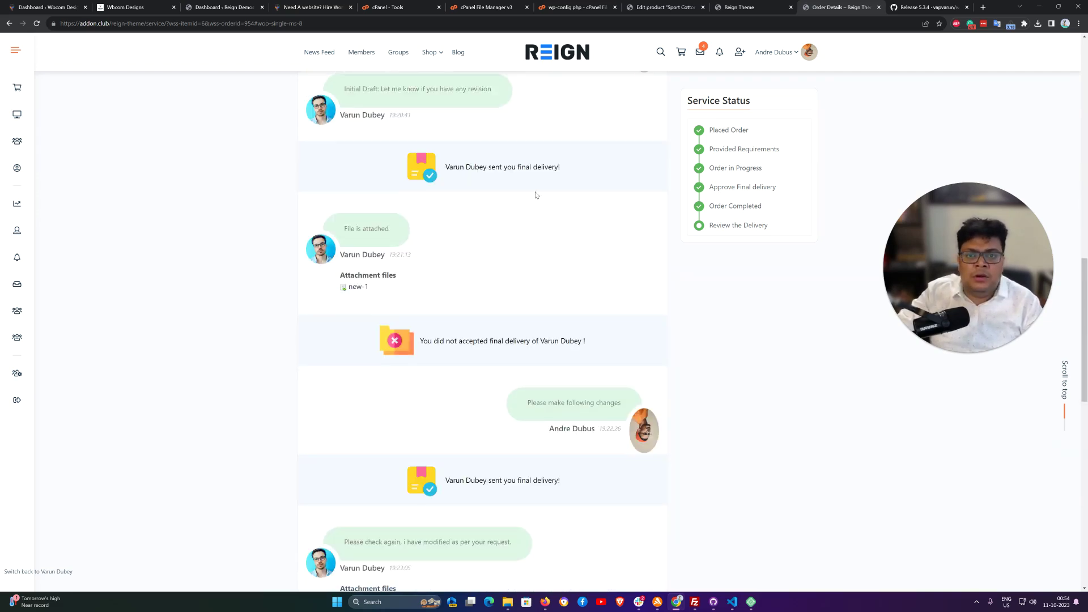
scroll(505, 199, "down", 2)
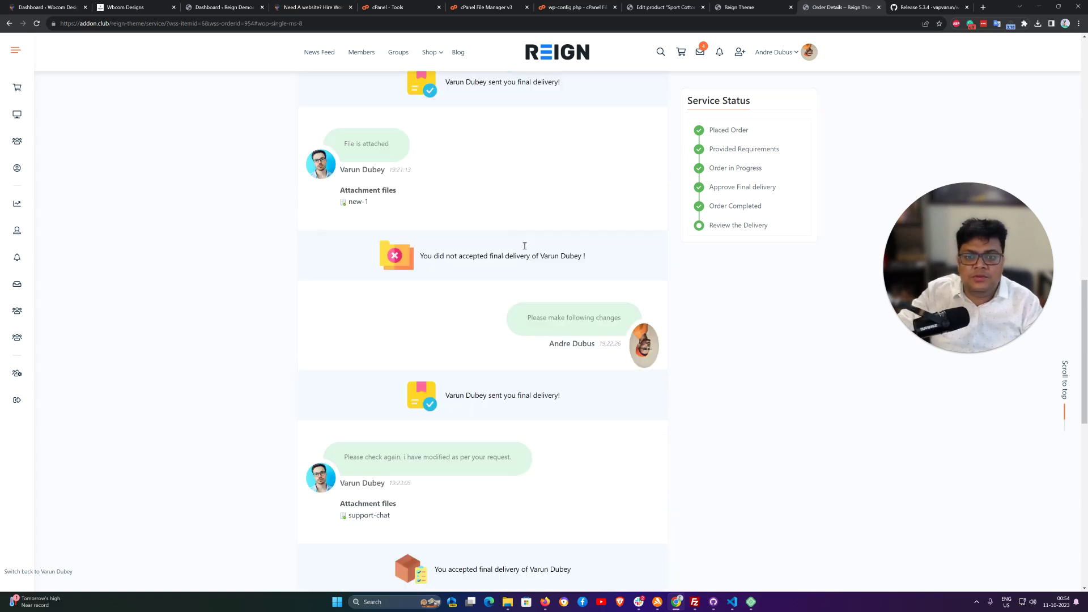
scroll(525, 245, "down", 7)
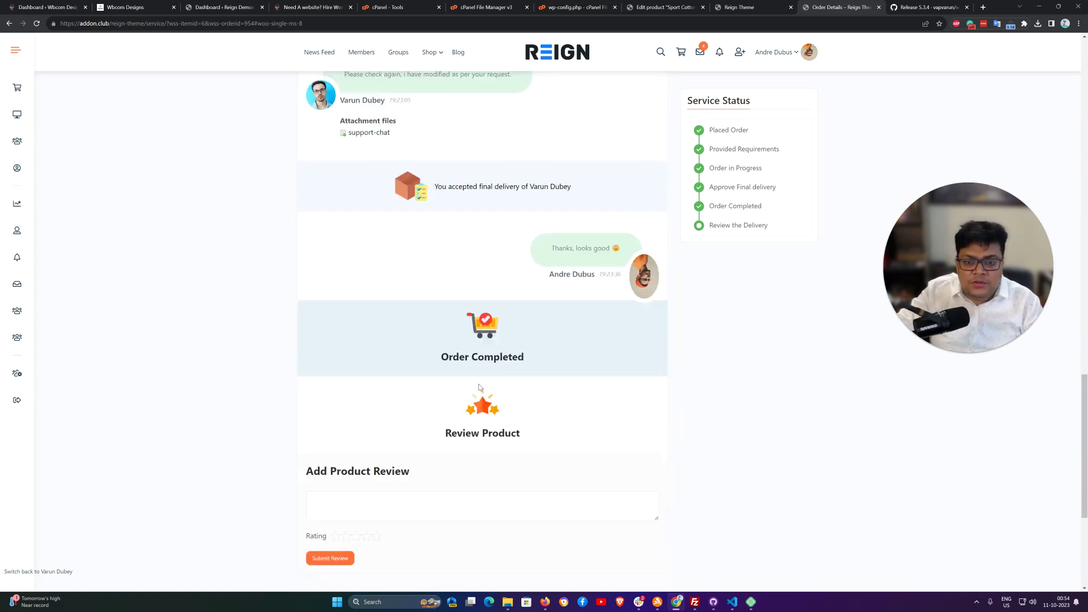
scroll(563, 306, "down", 3)
left_click(384, 294)
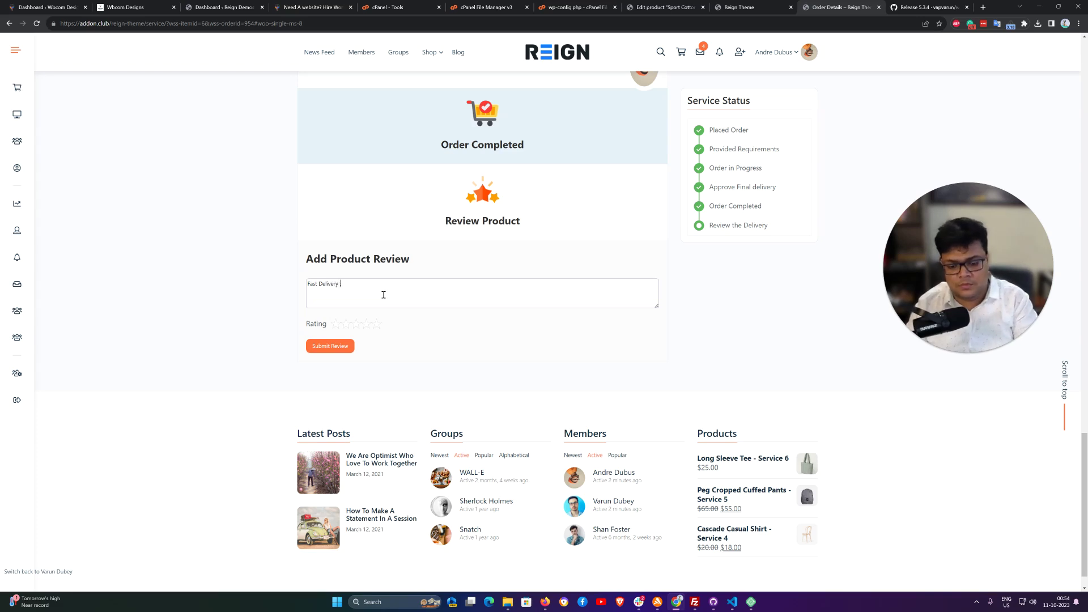
Give the 'Fast Delivery :)' review five stars and submit it
left_click(377, 324)
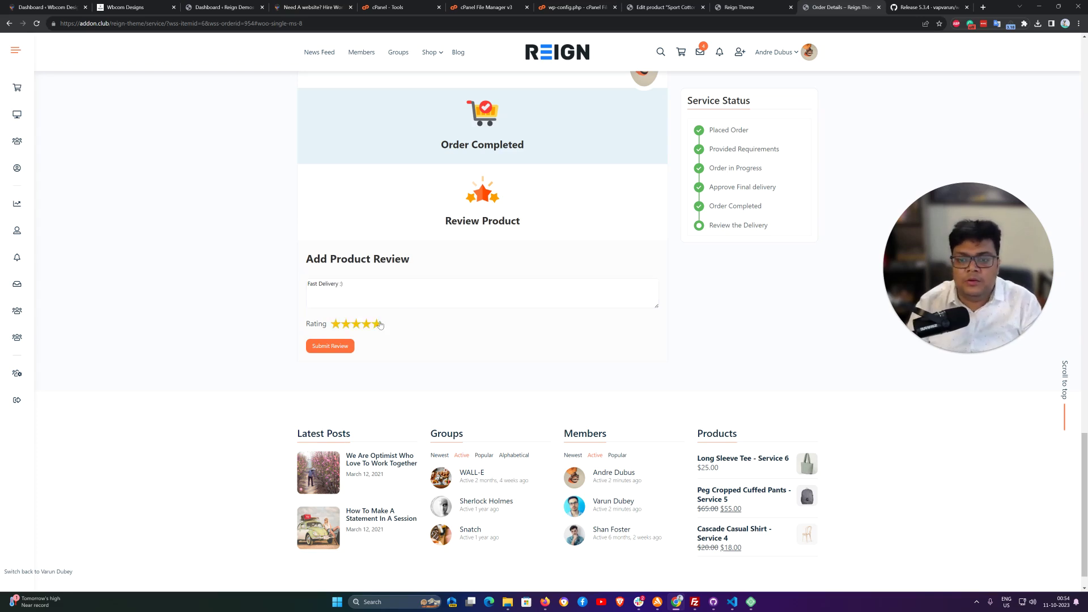
left_click(331, 346)
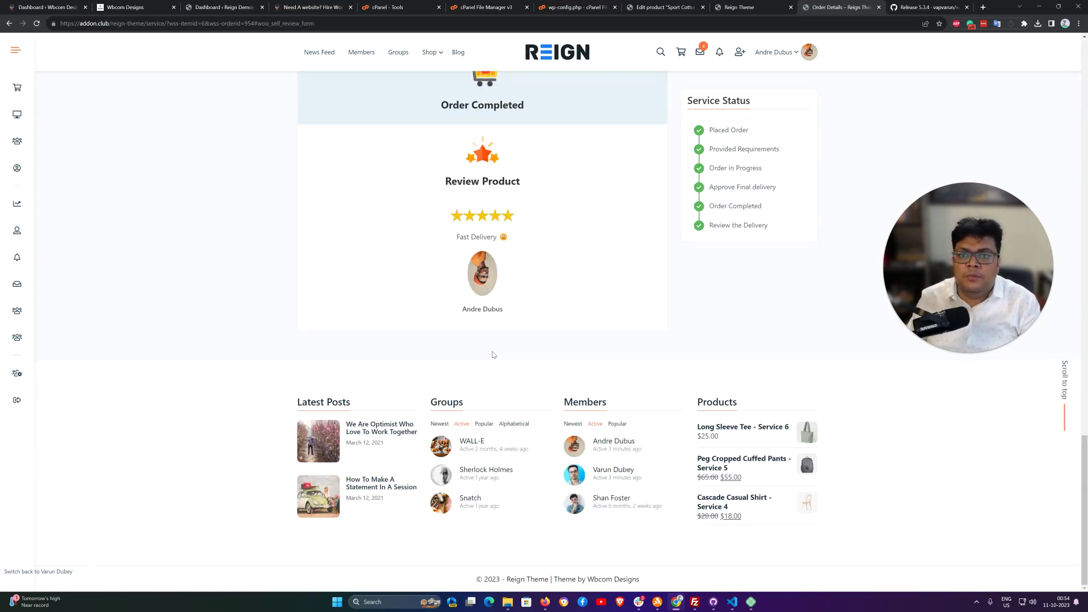
scroll(571, 342, "up", 20)
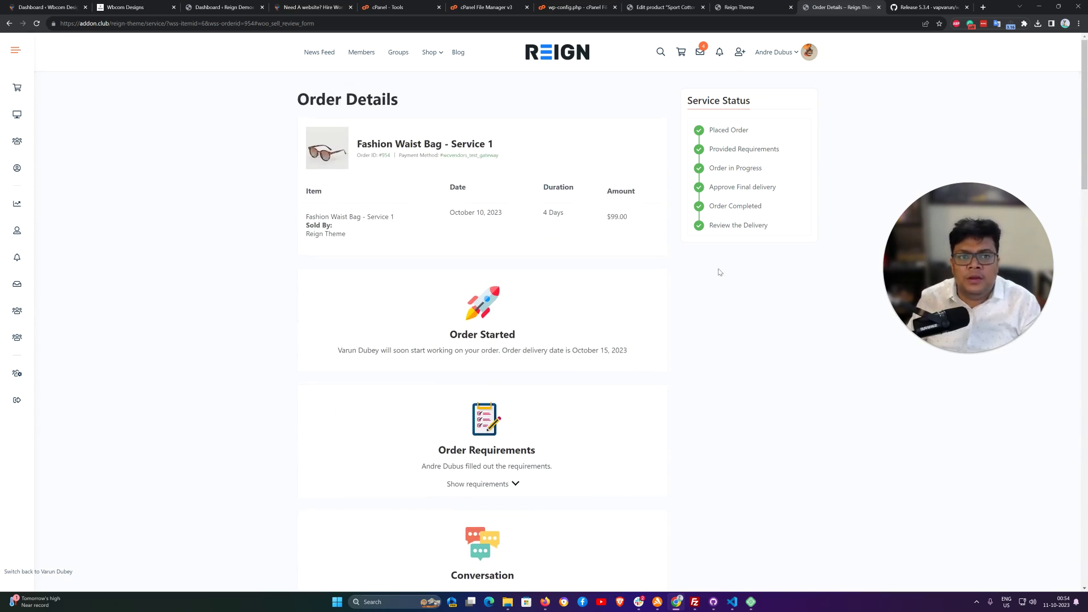
Confirm the order shows as Order Complete in the buyer's Completed services, then switch back to the seller
mouse_move(431, 52)
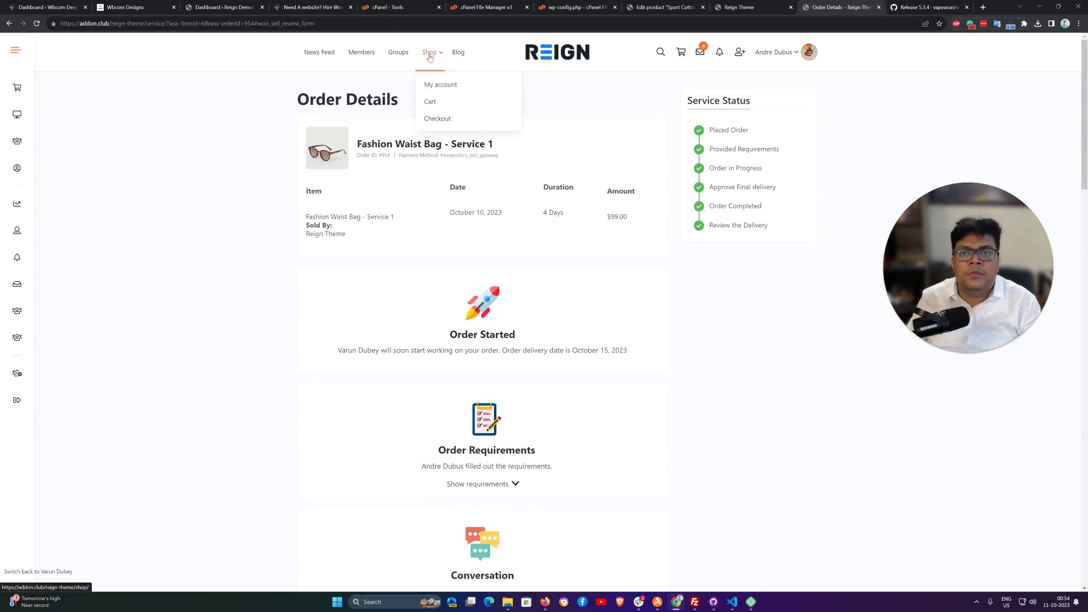
left_click(437, 84)
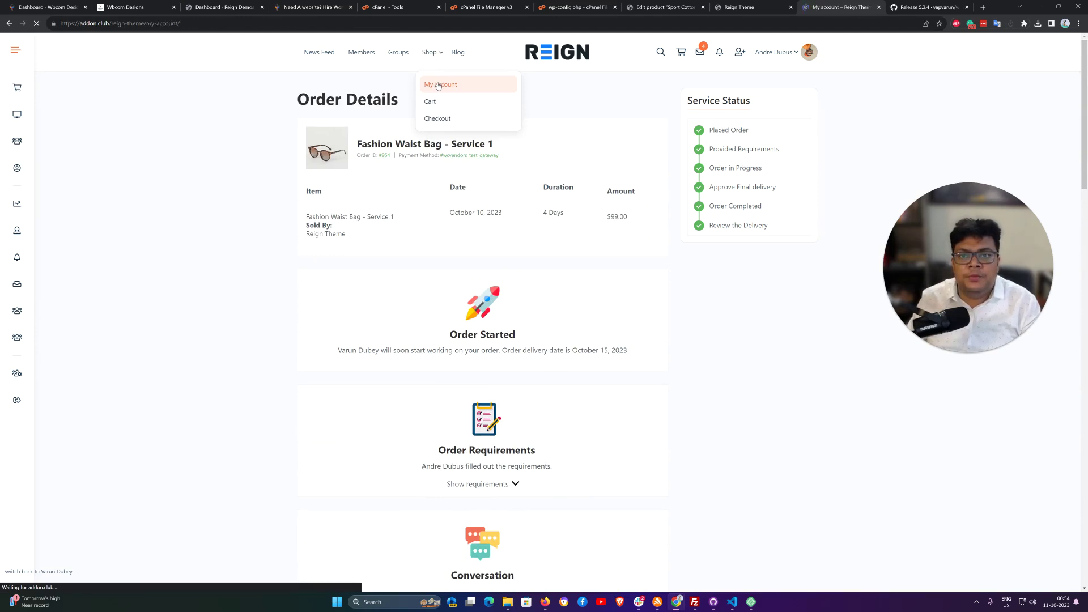
left_click(345, 221)
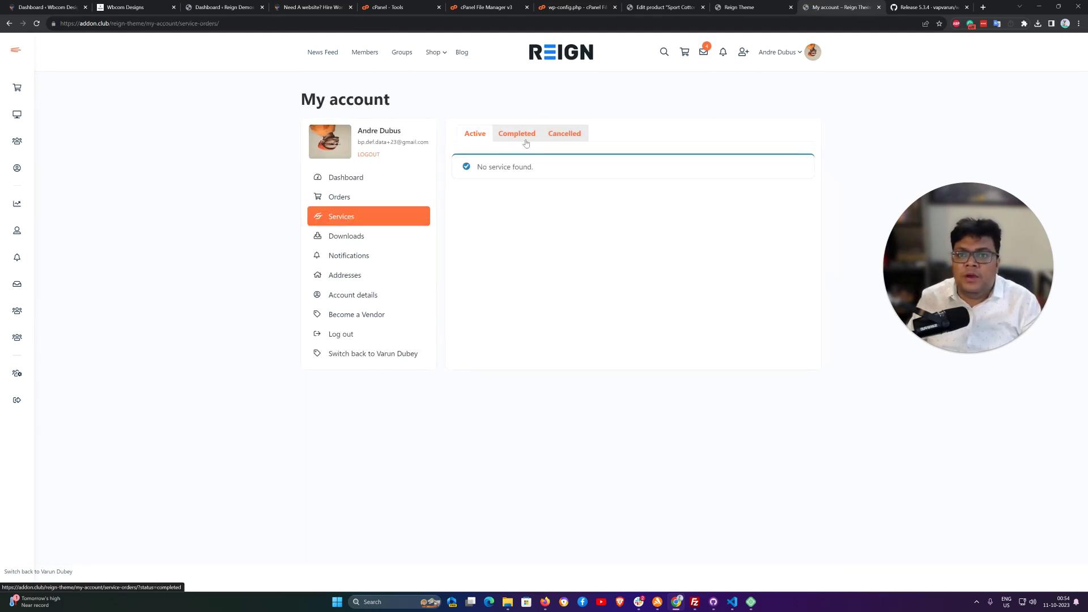
left_click(497, 136)
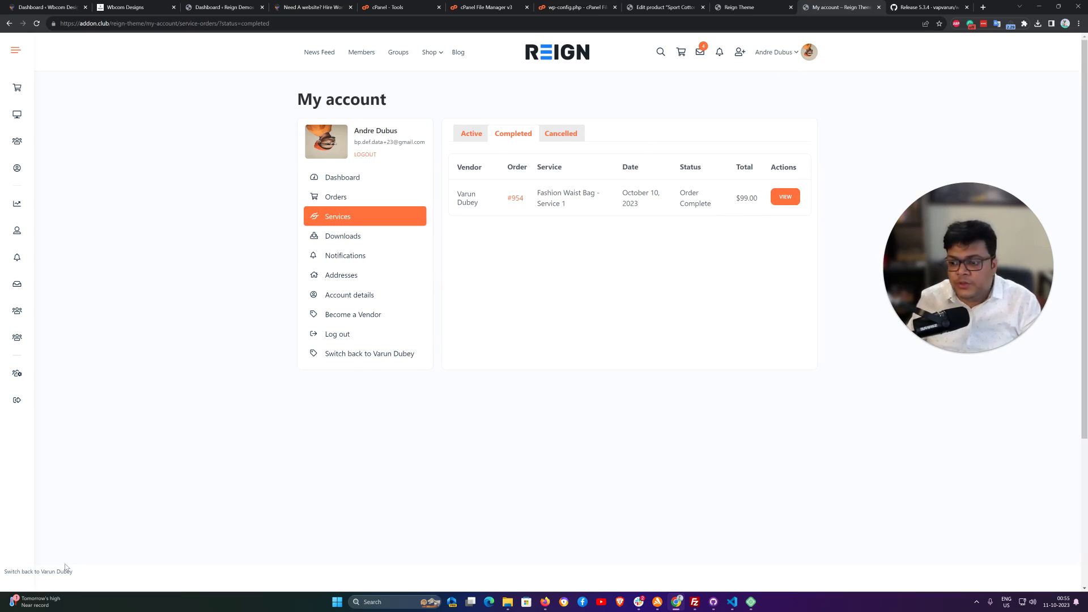
left_click(48, 573)
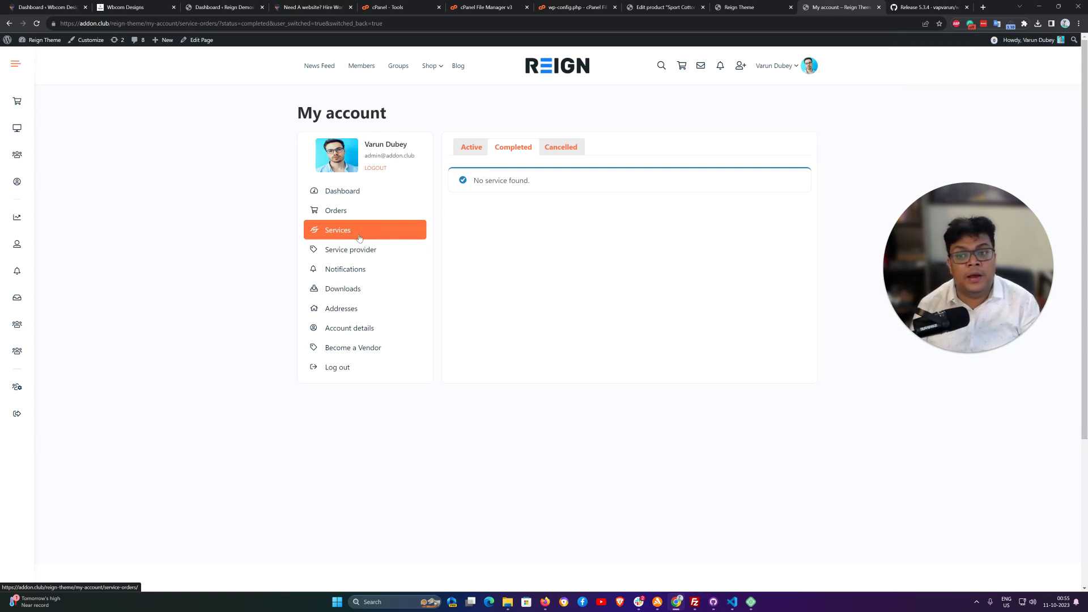
View completed order #954 in the service provider's Completed orders
left_click(392, 253)
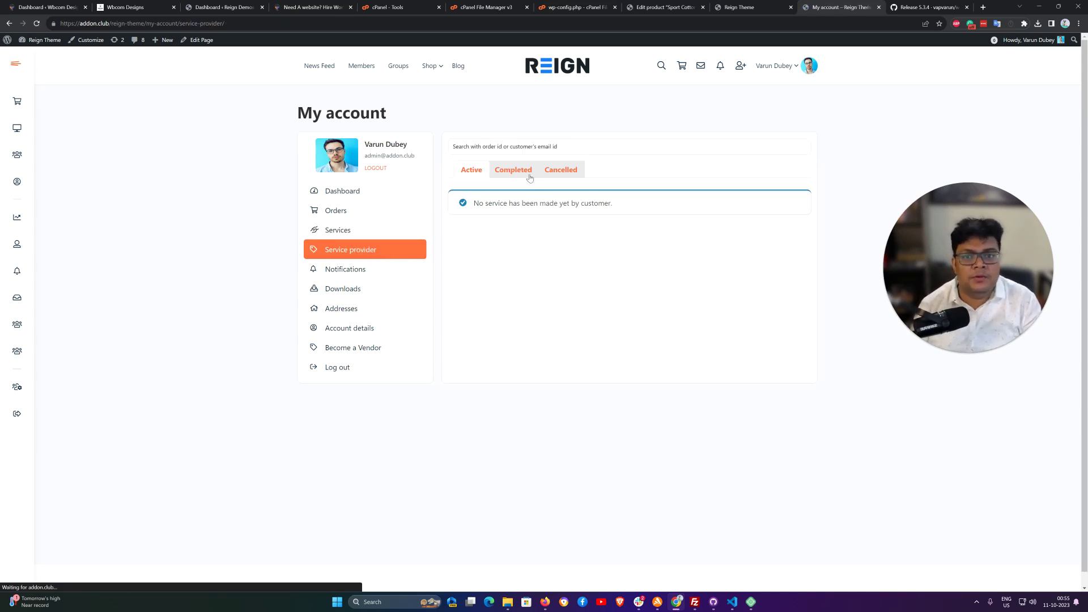
left_click(527, 175)
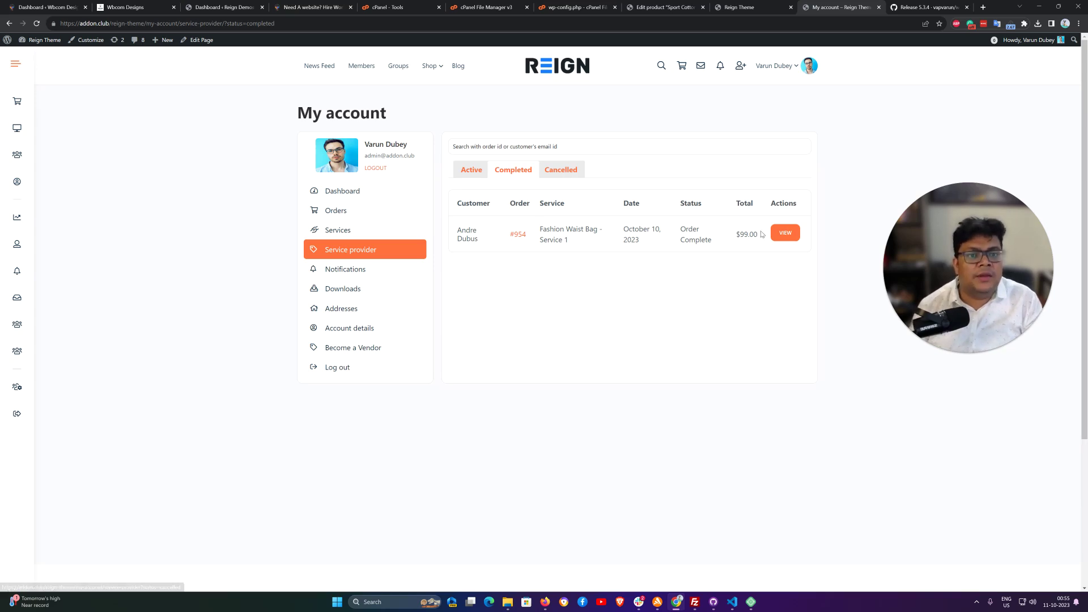
left_click(787, 237)
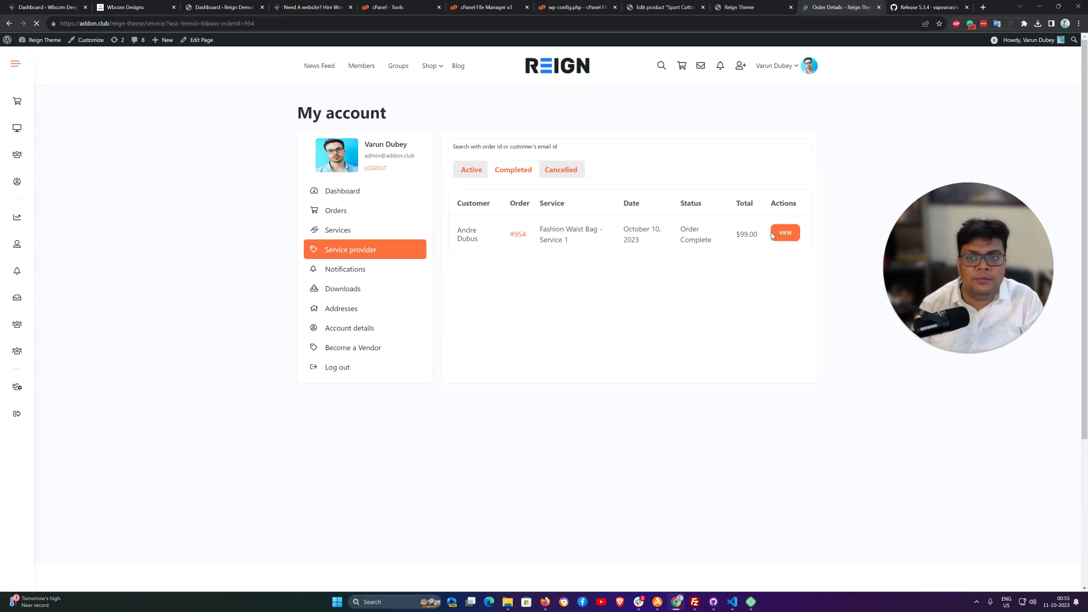
scroll(590, 278, "down", 20)
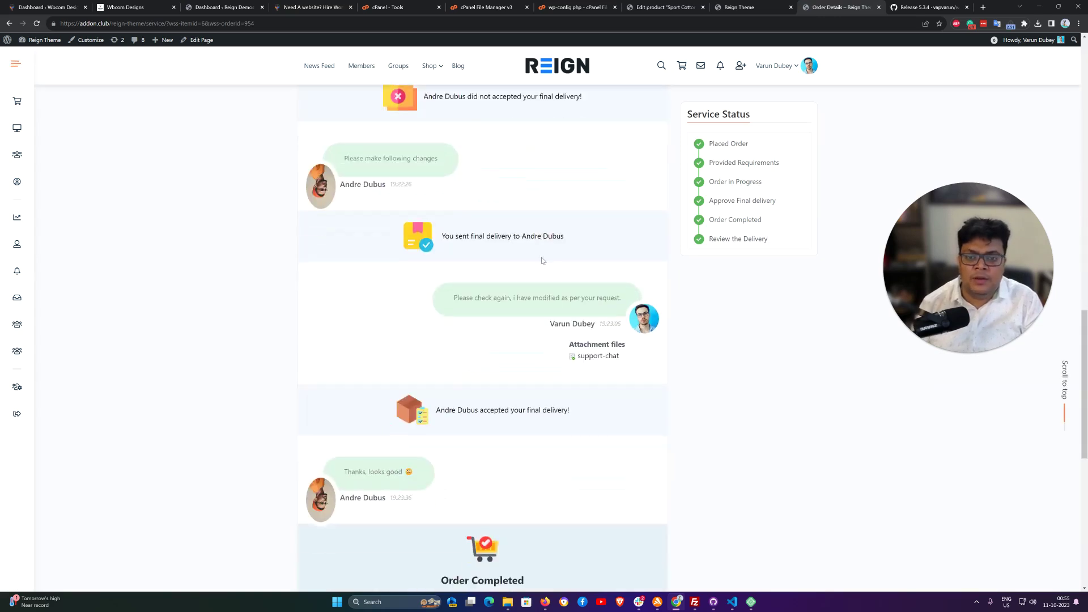
scroll(546, 352, "up", 20)
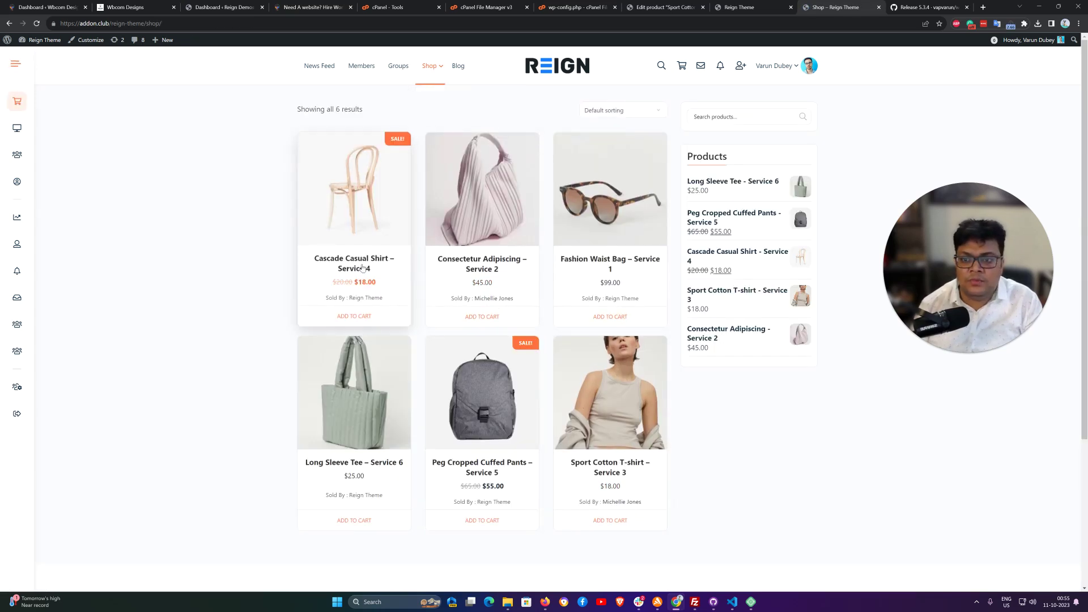
Open Fashion Waist Bag – Service 1 and show its Reviews (1) tab with the 5-star 'Fast Delivery' review
left_click(639, 262)
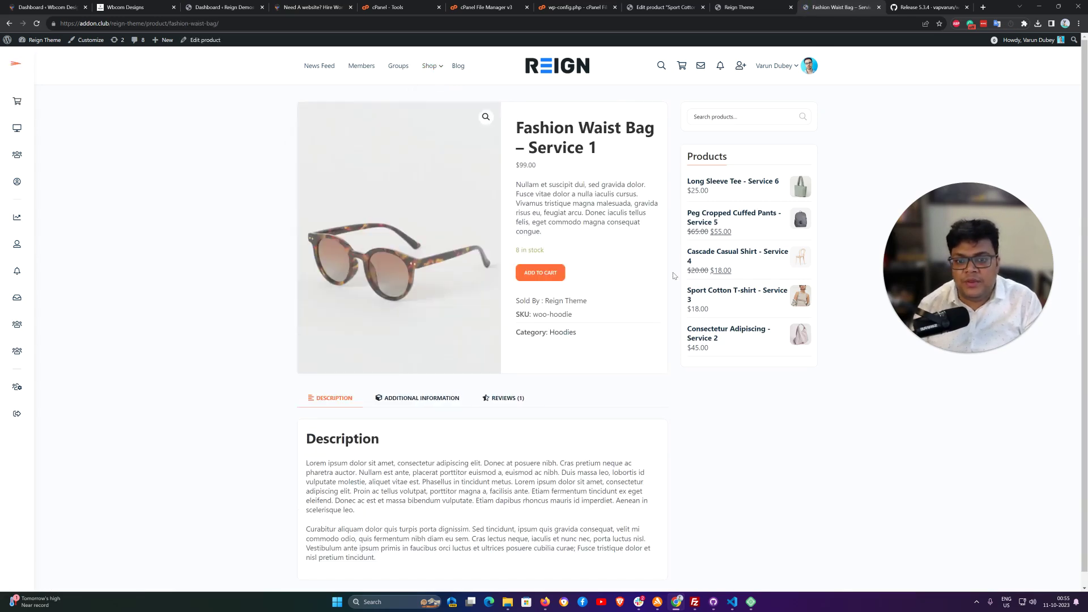
scroll(658, 299, "down", 6)
scroll(646, 296, "up", 4)
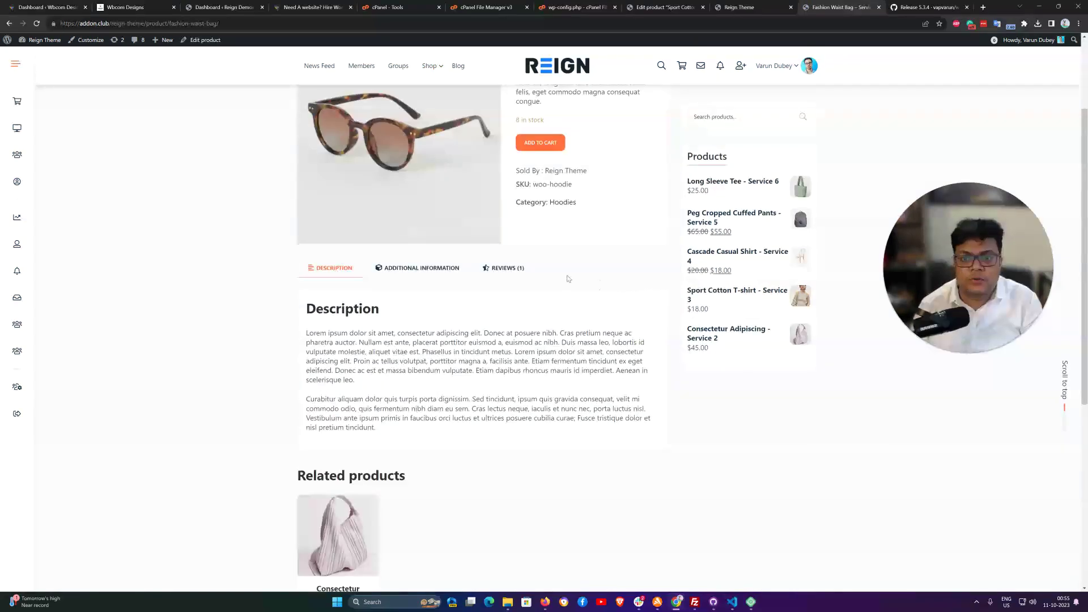
left_click(517, 269)
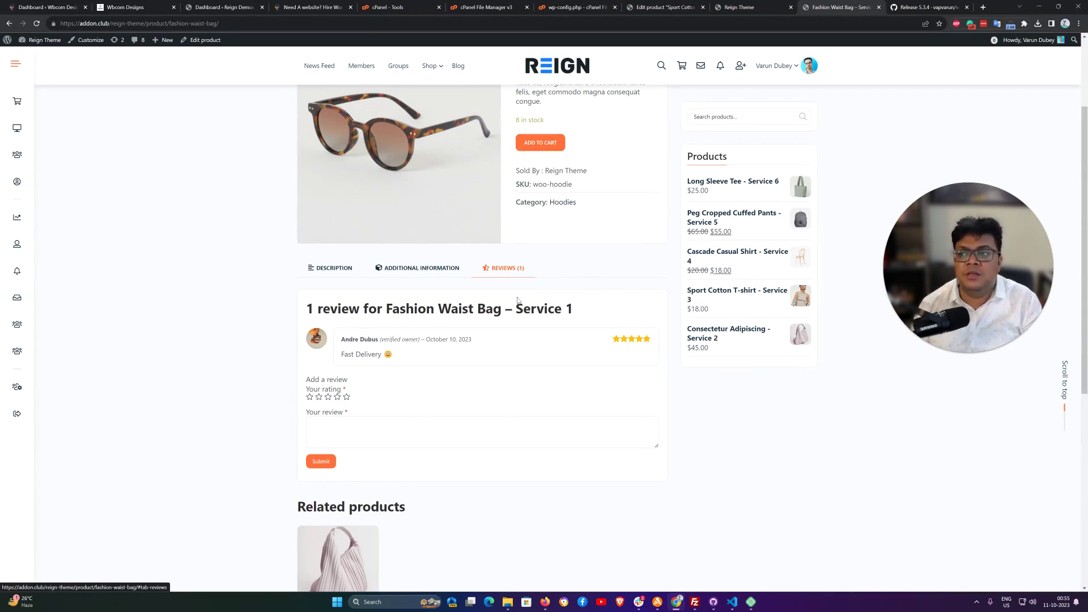
scroll(520, 280, "up", 2)
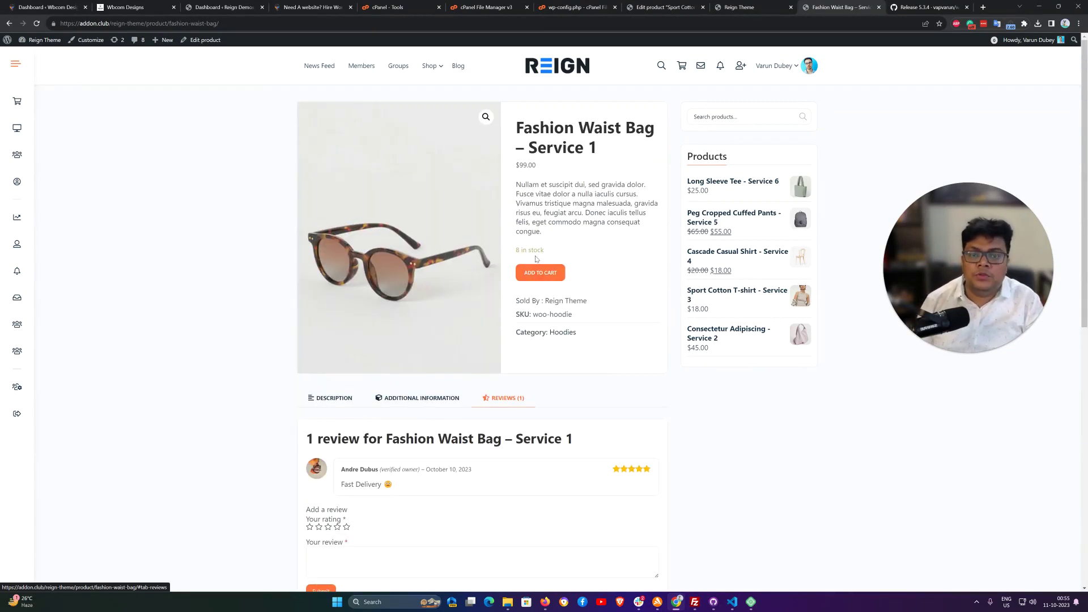